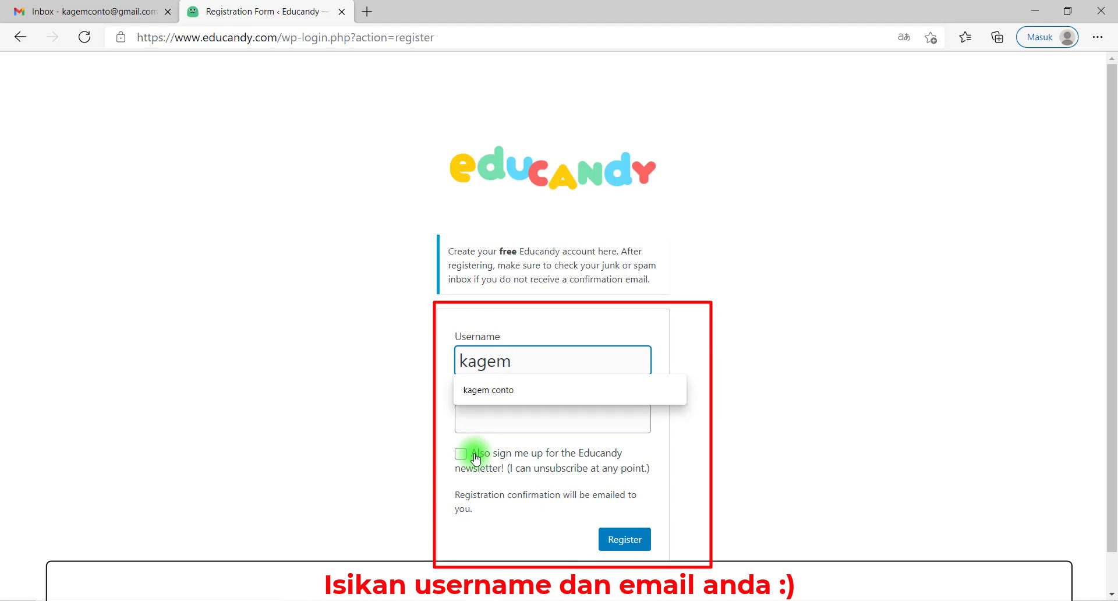
Step: Fill in the account's email on the registration form and submit the registration
{"action": "key", "text": "Tab"}
{"action": "type", "text": "kage"}
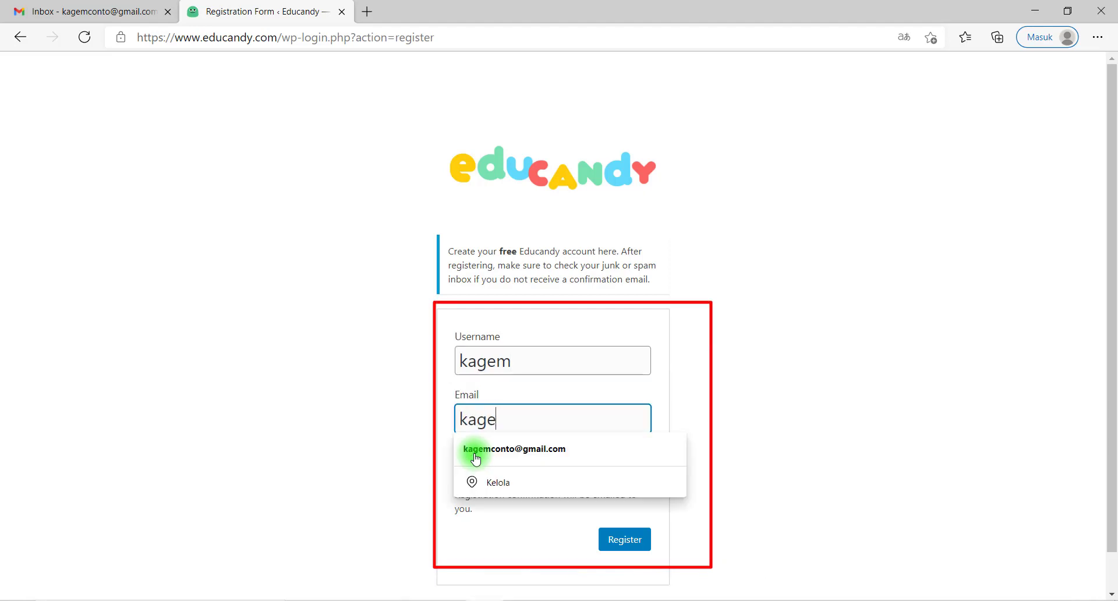
{"action": "left_click", "coordinate": [494, 452]}
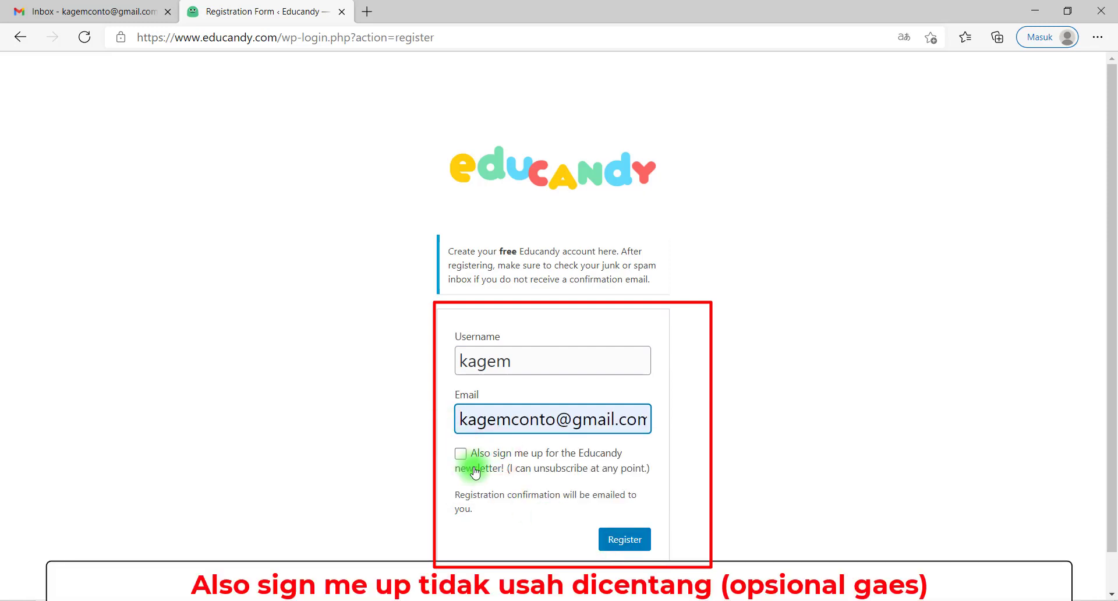
{"action": "left_click", "coordinate": [628, 541]}
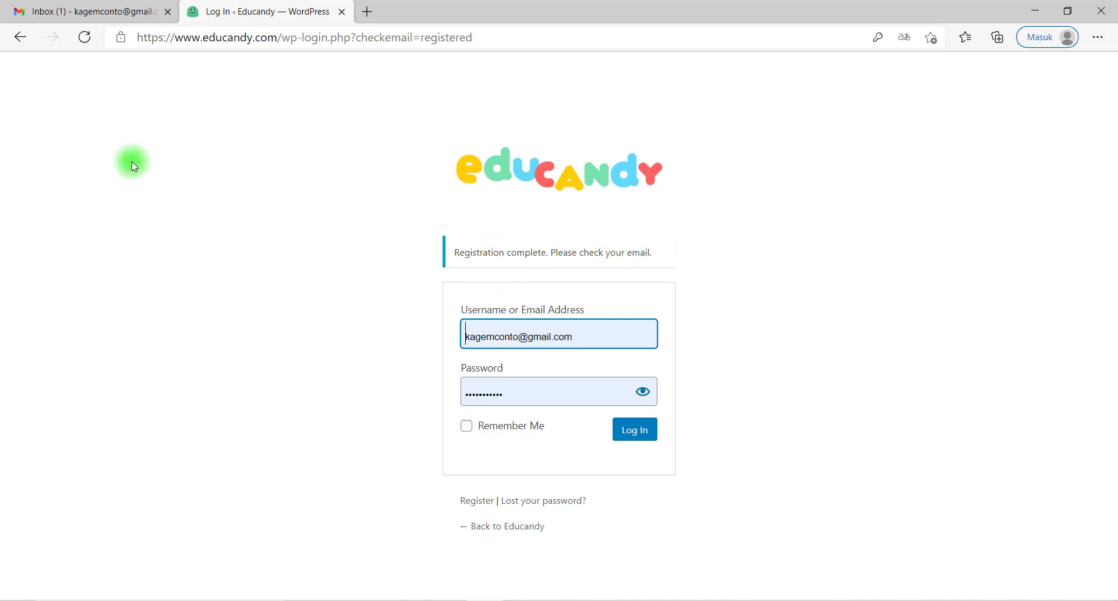
Step: Switch to Gmail, open the "[Educandy] Login Details" message and follow its link for setting the password
{"action": "left_click", "coordinate": [77, 10]}
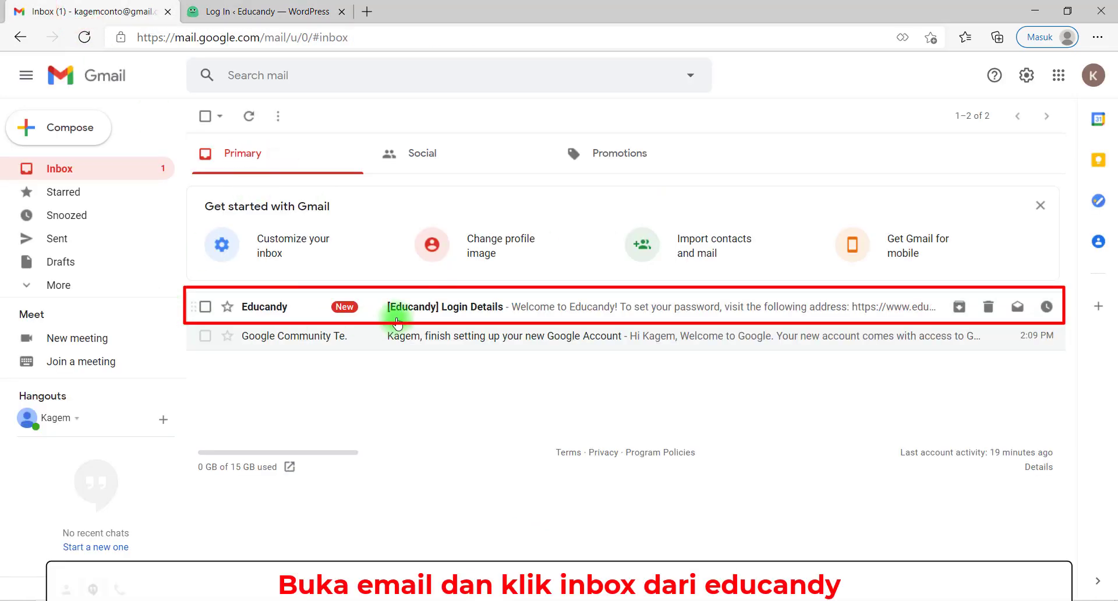
{"action": "left_click", "coordinate": [431, 319]}
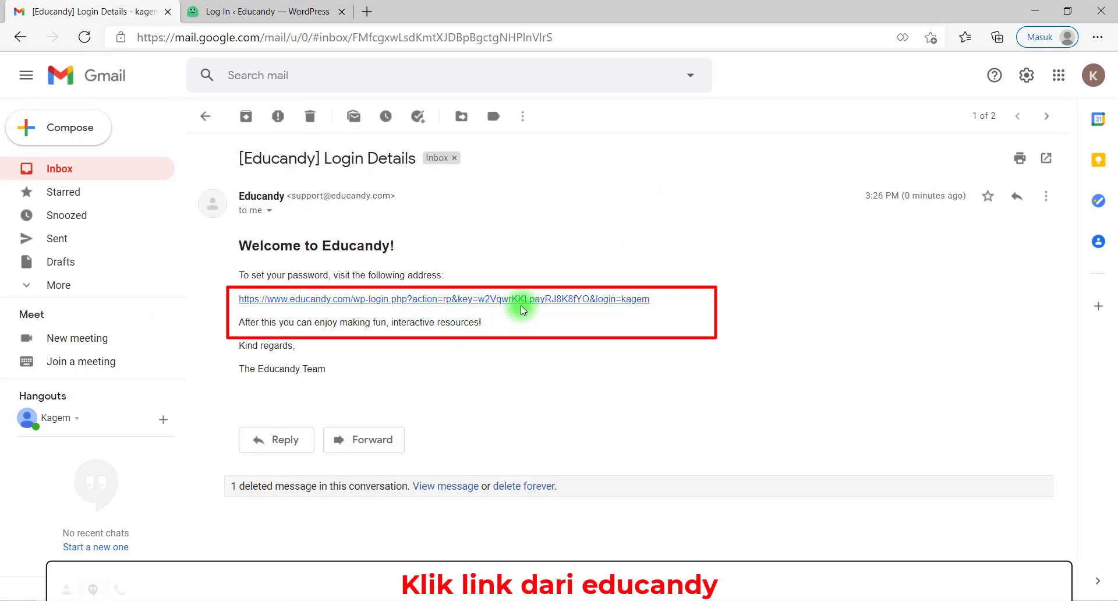
{"action": "left_click", "coordinate": [496, 299]}
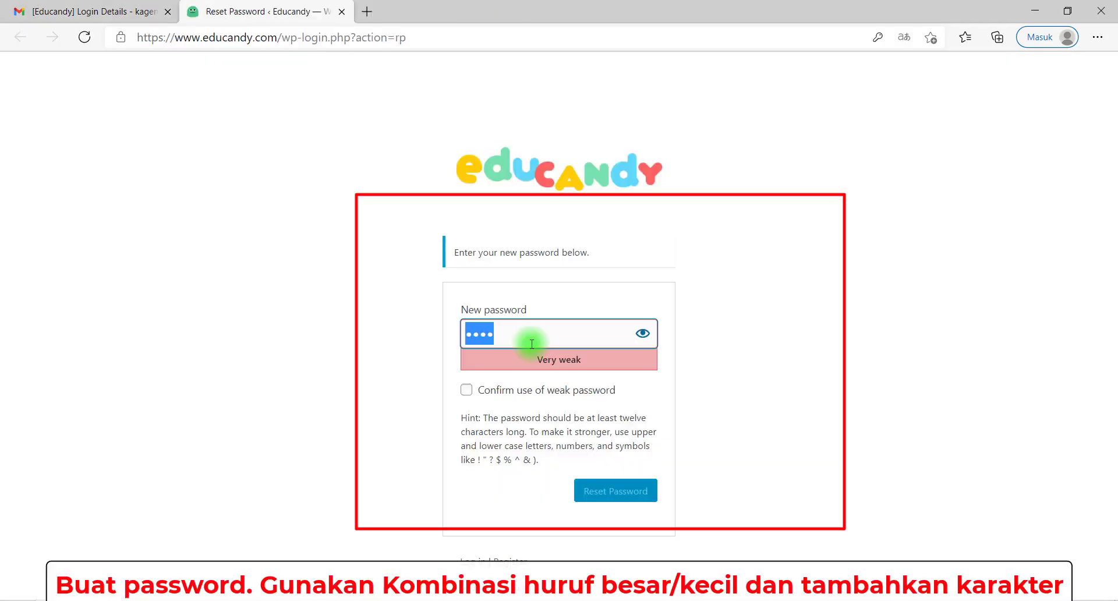
Step: Replace the new password with a strong account password, save it and go on to the login page
{"action": "key", "text": "BackSpace"}
{"action": "key", "text": "BackSpace"}
{"action": "key", "text": "BackSpace"}
{"action": "type", "text": "•••••••"}
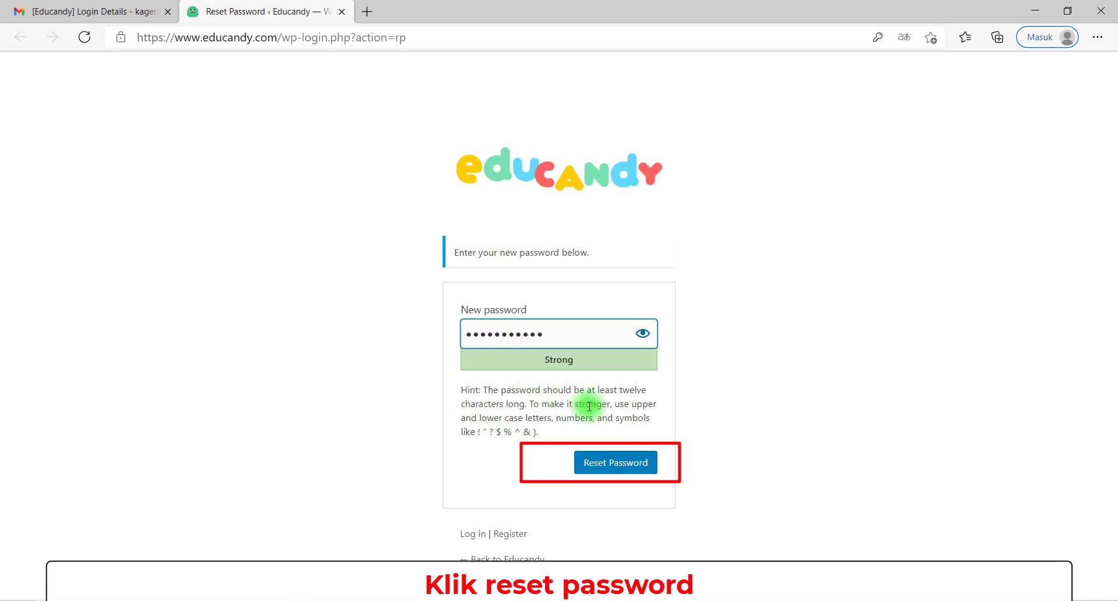
{"action": "left_click", "coordinate": [617, 462]}
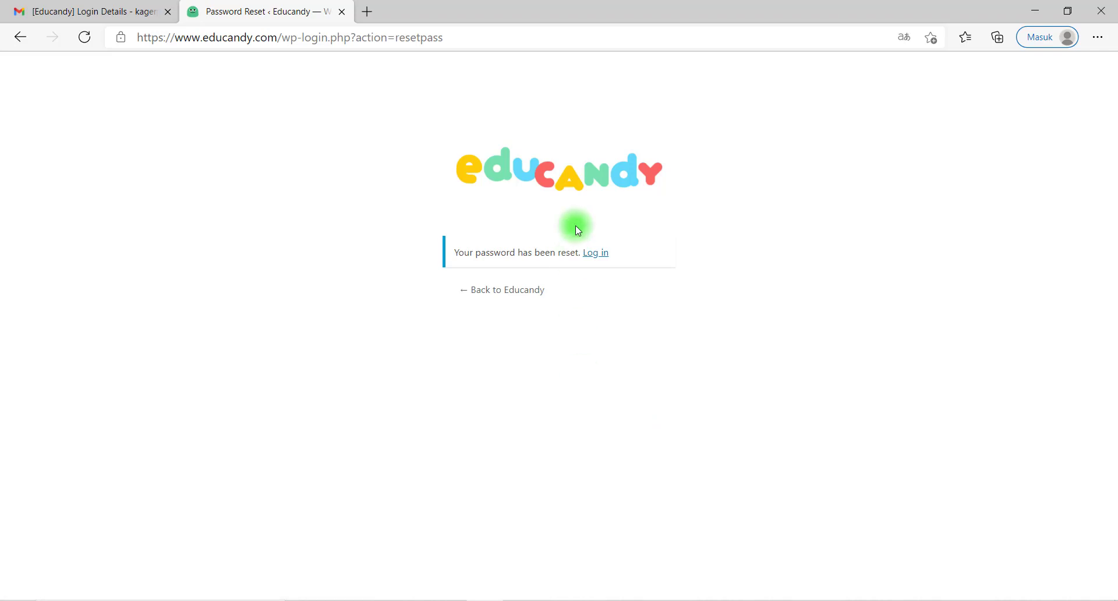
{"action": "left_click", "coordinate": [593, 251]}
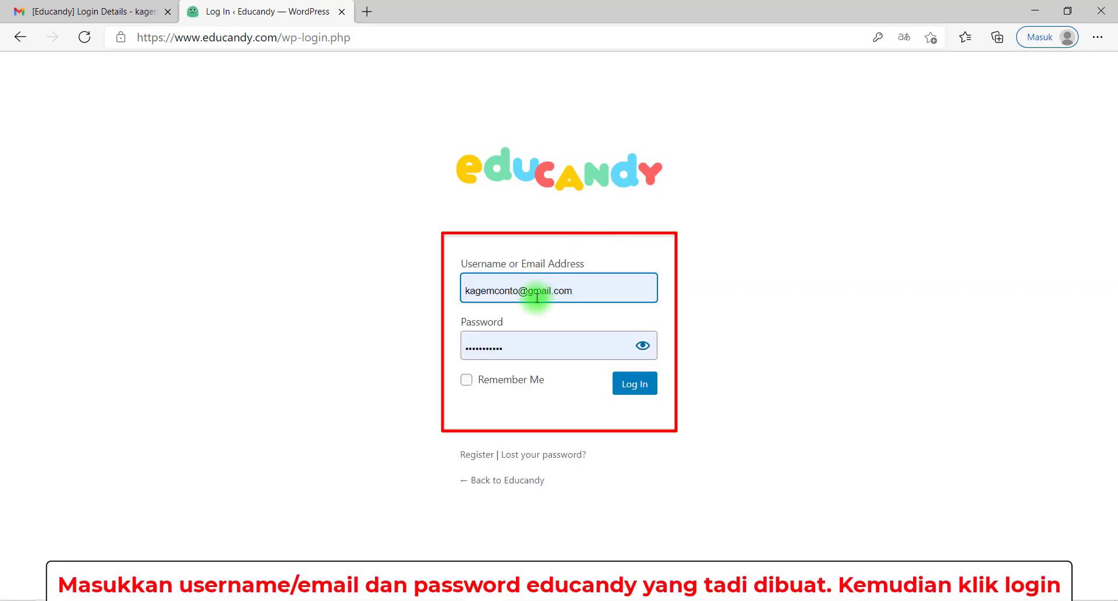
{"action": "left_click", "coordinate": [558, 297]}
{"action": "key", "text": "ctrl+a"}
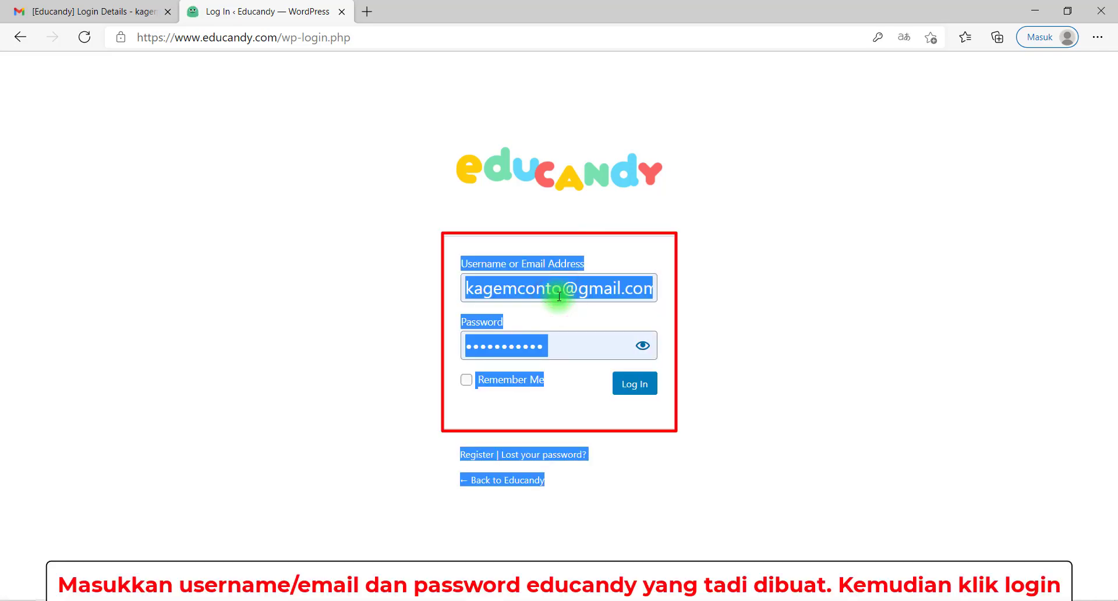
{"action": "left_click", "coordinate": [559, 296]}
{"action": "key", "text": "ctrl+a"}
{"action": "type", "text": "kage"}
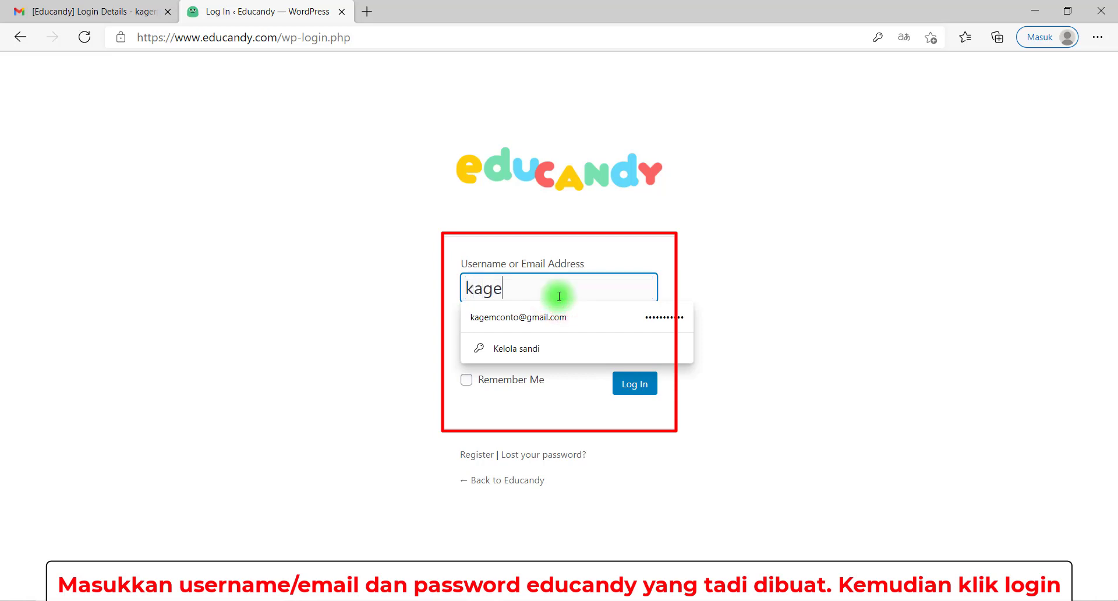
{"action": "key", "text": "Tab"}
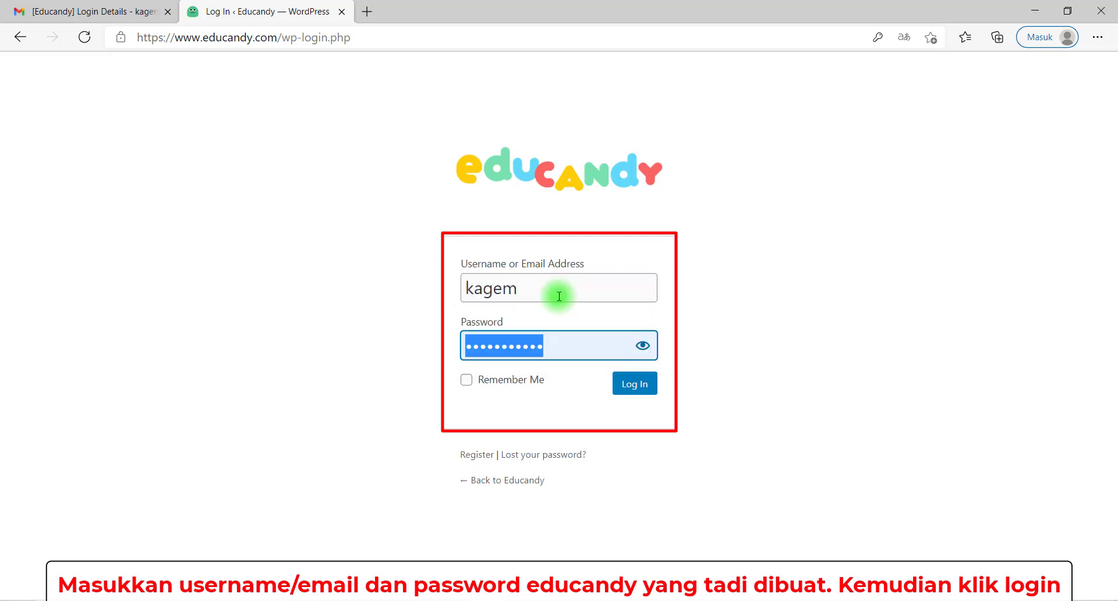
Step: Fill in the saved email and account password on the login form and log in
{"action": "left_click", "coordinate": [559, 297]}
{"action": "key", "text": "Down"}
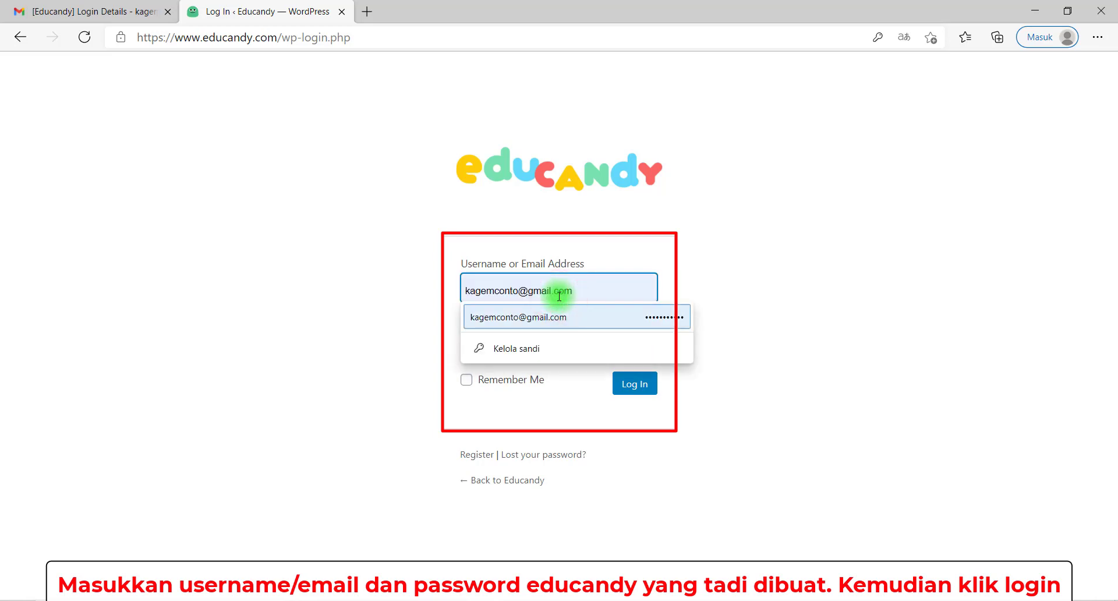
{"action": "left_click", "coordinate": [569, 318]}
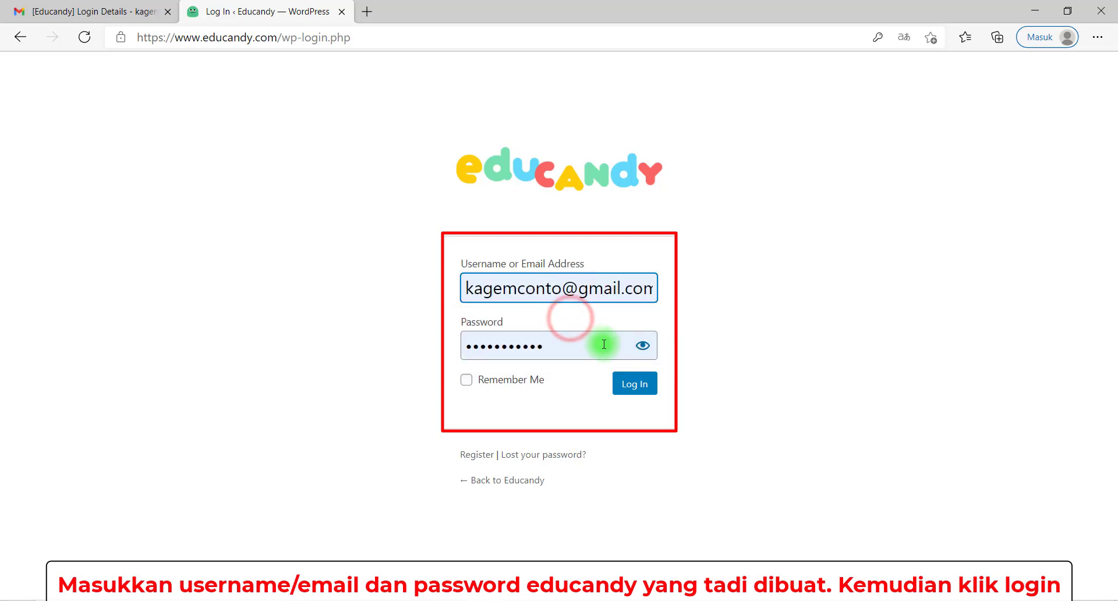
{"action": "left_click", "coordinate": [624, 394]}
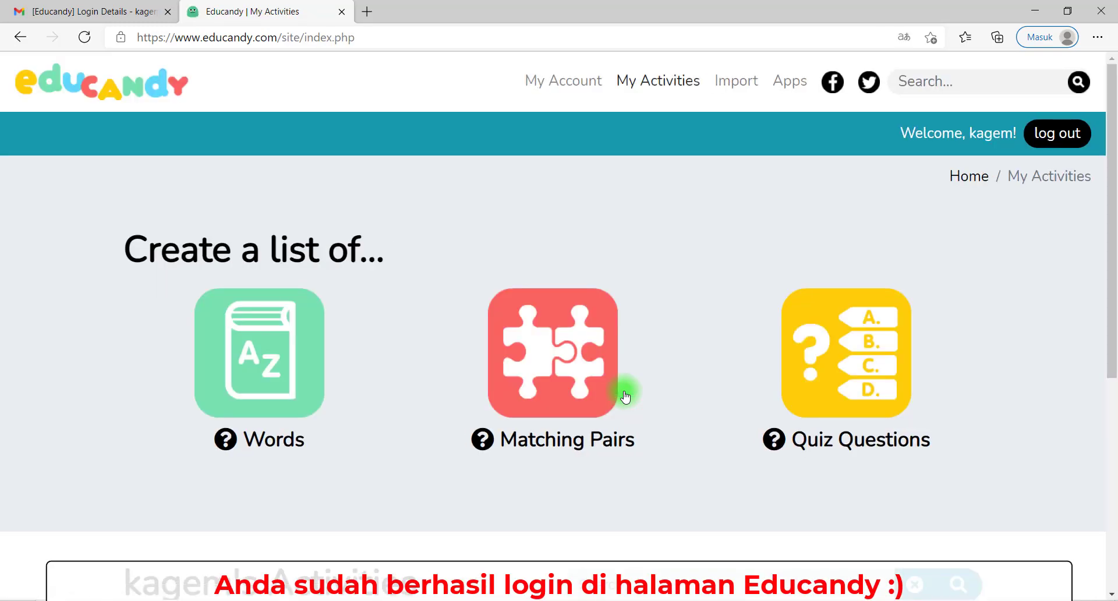
Step: Create a new Matching Pairs list with the activity name "Nama Kuis Anda" and the subject "Deskripsi Kuis anda :)"
{"action": "scroll", "coordinate": [624, 396], "scroll_direction": "down", "scroll_amount": 5}
{"action": "scroll", "coordinate": [625, 396], "scroll_direction": "down", "scroll_amount": 1}
{"action": "scroll", "coordinate": [625, 396], "scroll_direction": "up", "scroll_amount": 6}
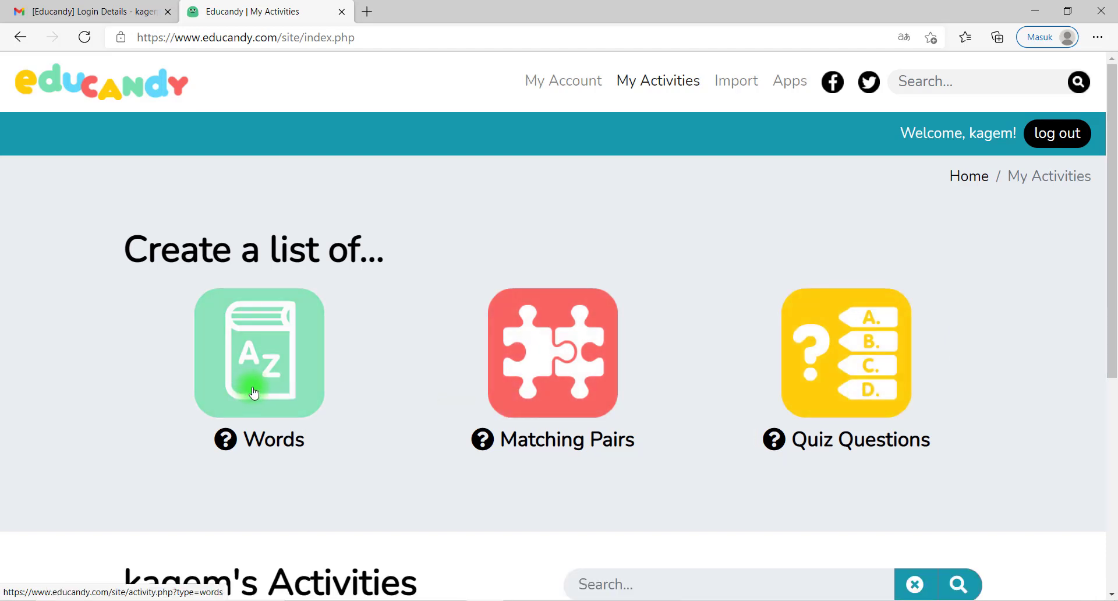
{"action": "left_click", "coordinate": [552, 399]}
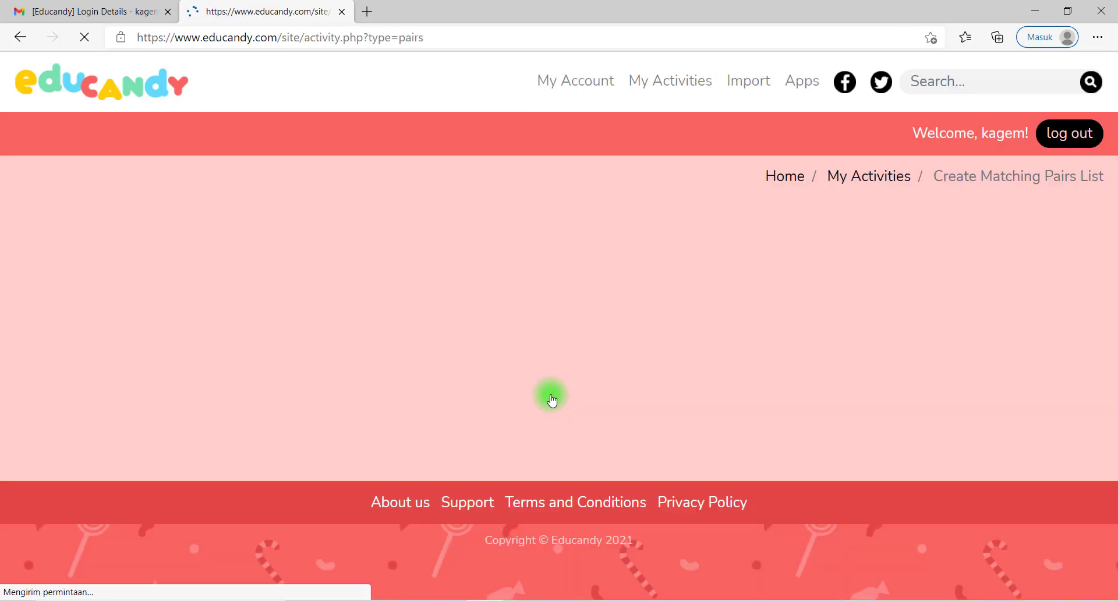
{"action": "scroll", "coordinate": [552, 399], "scroll_direction": "down", "scroll_amount": 3}
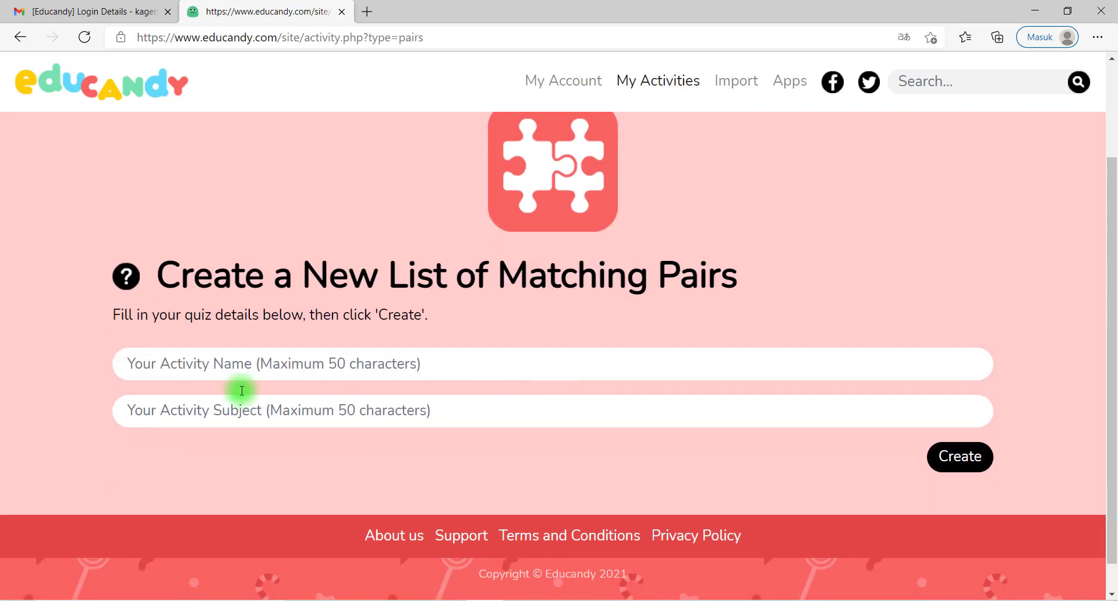
{"action": "left_click", "coordinate": [207, 366]}
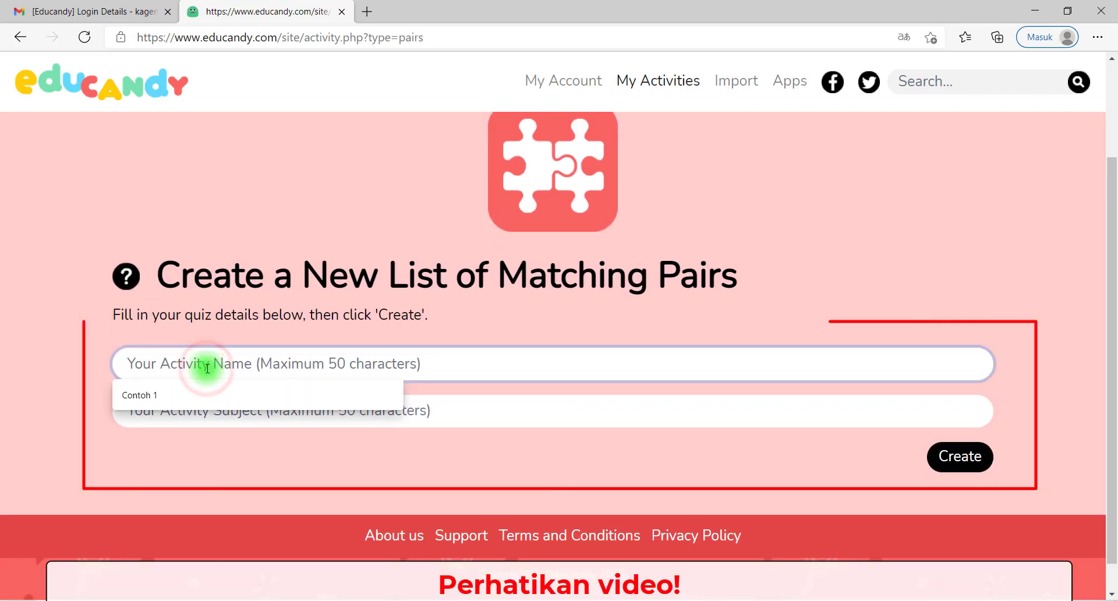
{"action": "type", "text": "Nama Kuis Anda"}
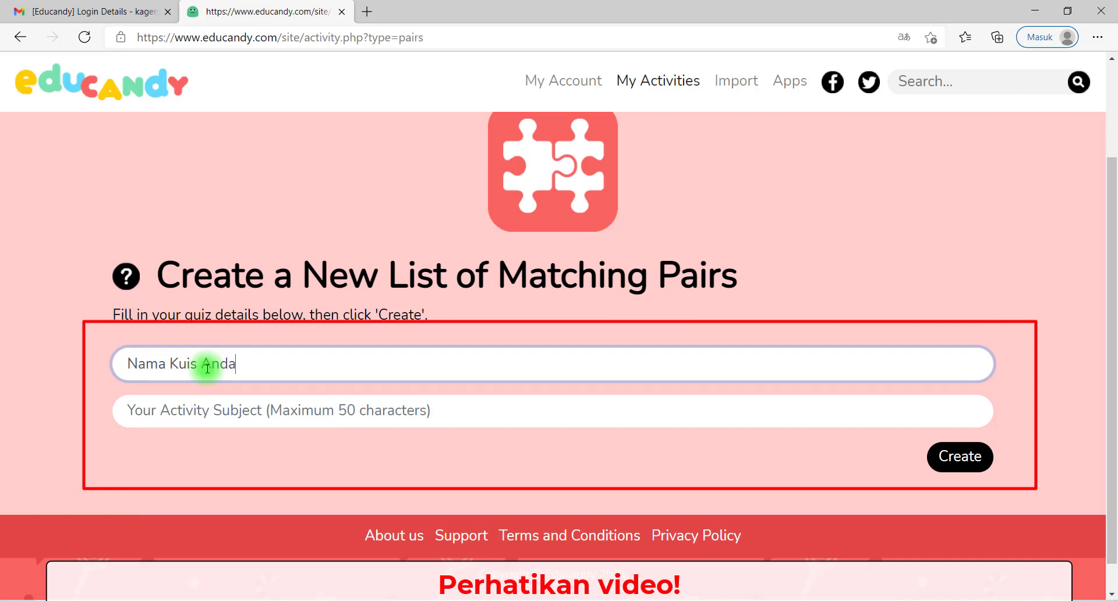
{"action": "key", "text": "Tab"}
{"action": "type", "text": "De"}
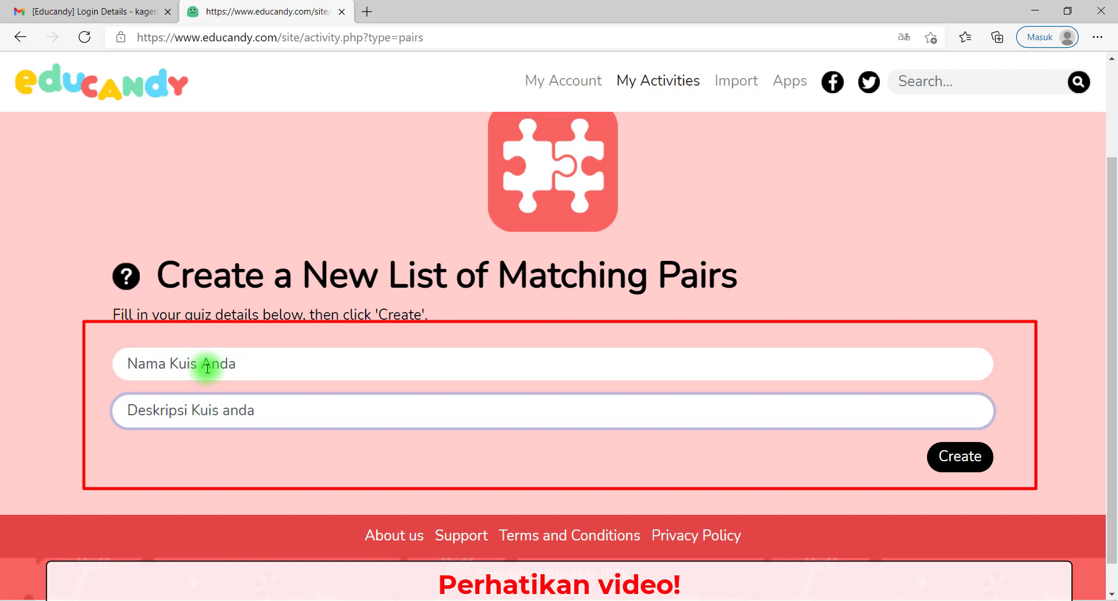
{"action": "type", "text": "skripsi Kuis anda :)"}
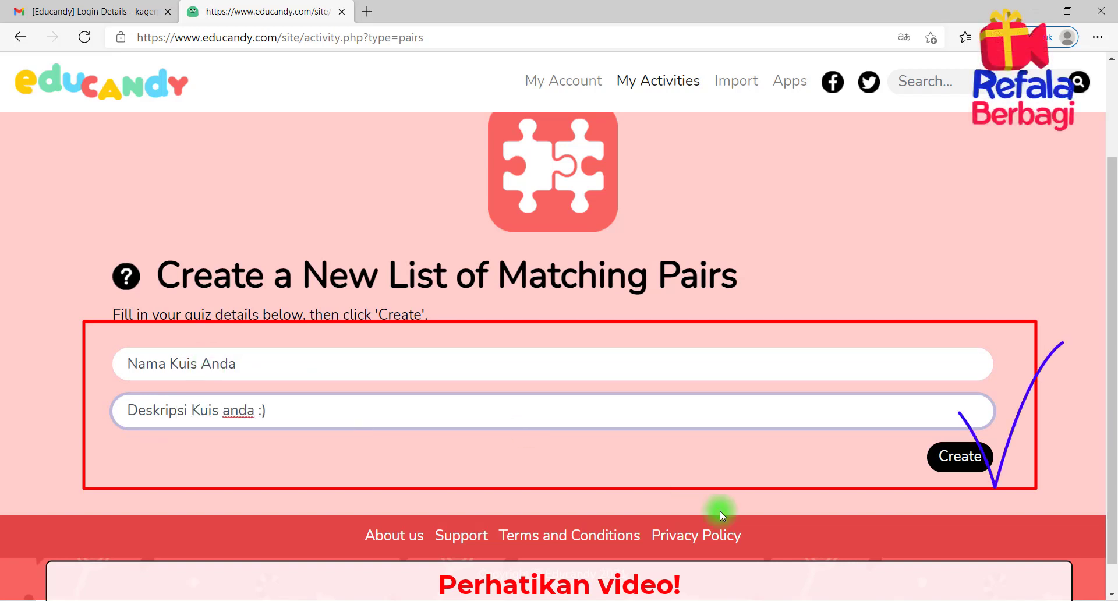
{"action": "left_click", "coordinate": [960, 460]}
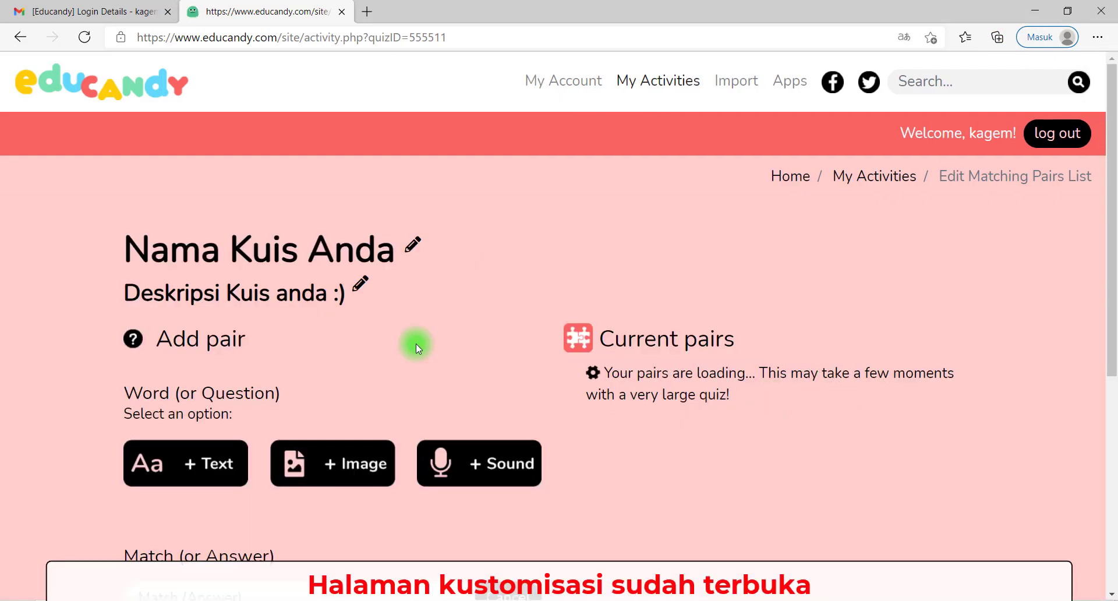
Step: Add a text pair with the question "Ibu kota Indonesia" and the answer "Jakarta"
{"action": "scroll", "coordinate": [416, 343], "scroll_direction": "down", "scroll_amount": 4}
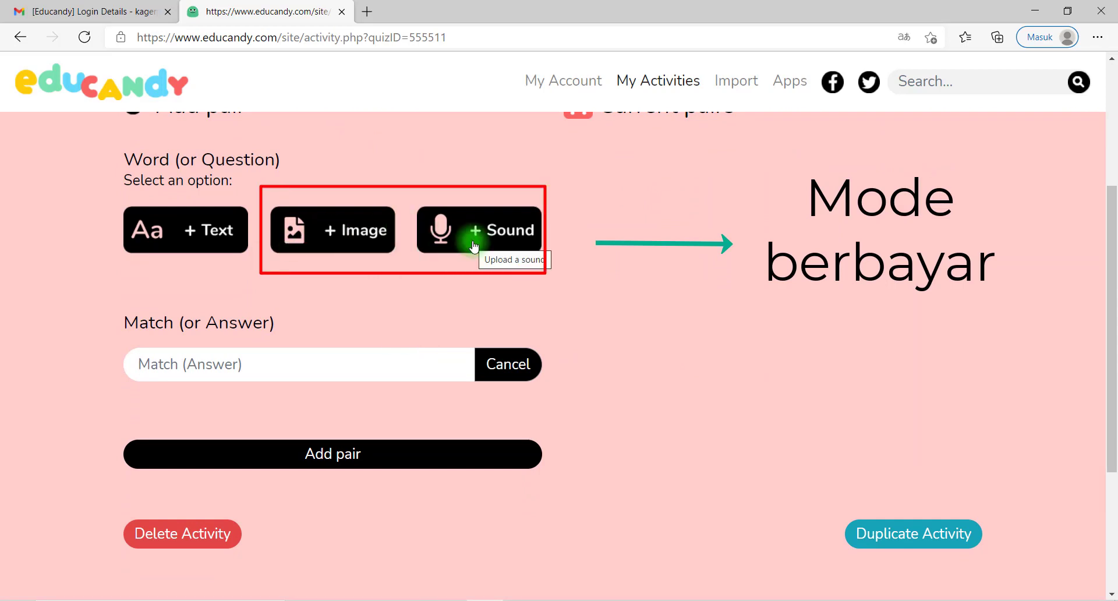
{"action": "left_click", "coordinate": [172, 233]}
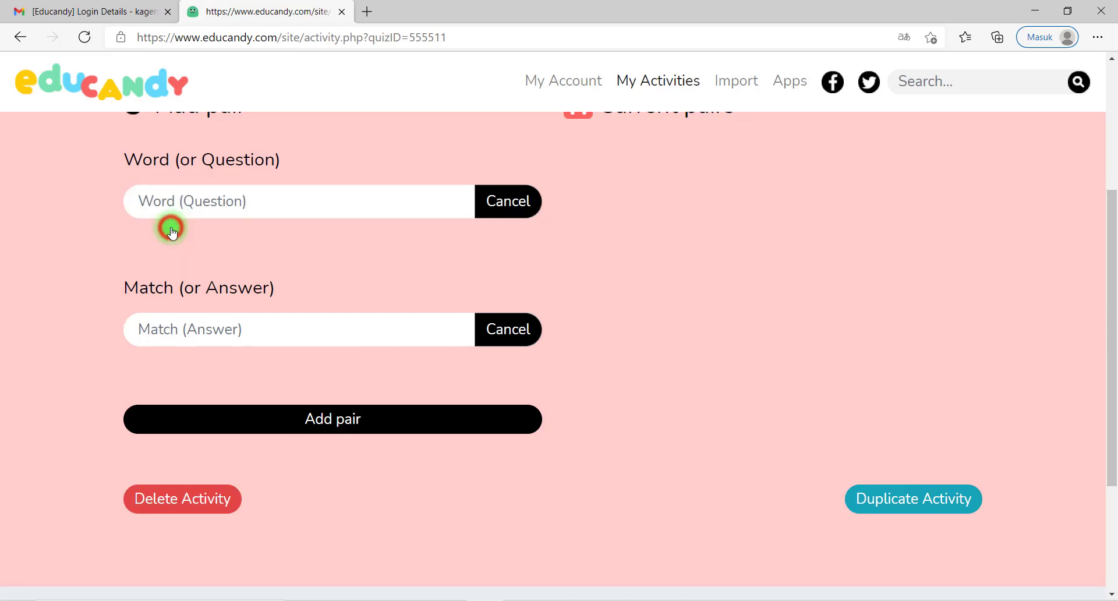
{"action": "scroll", "coordinate": [260, 268], "scroll_direction": "up", "scroll_amount": 2}
{"action": "scroll", "coordinate": [282, 424], "scroll_direction": "up", "scroll_amount": 1}
{"action": "scroll", "coordinate": [282, 424], "scroll_direction": "down", "scroll_amount": 1}
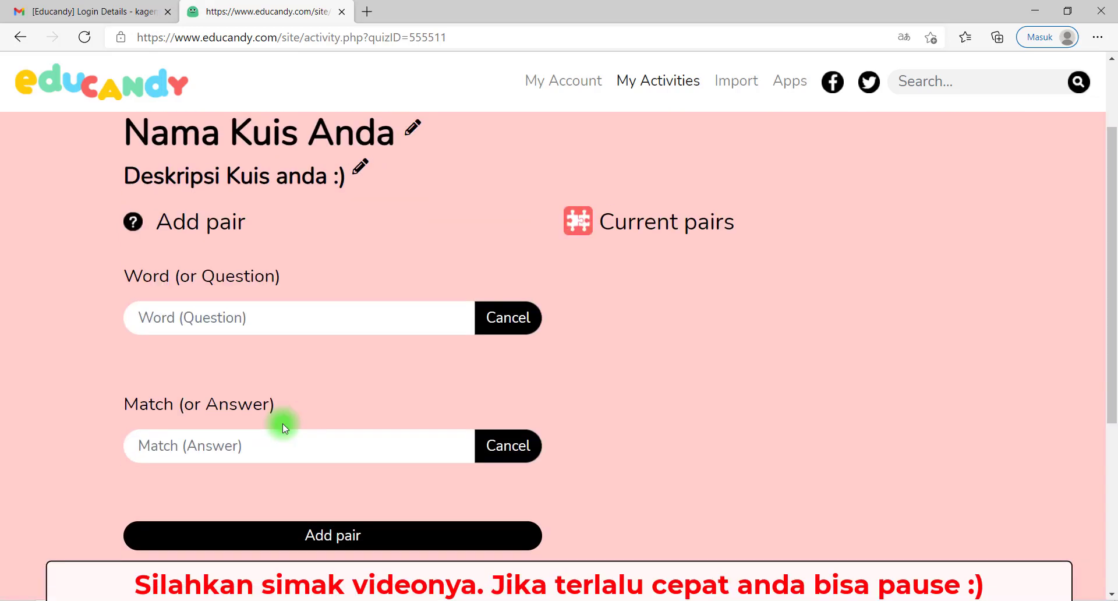
{"action": "left_click", "coordinate": [255, 330]}
{"action": "type", "text": "Ibu kota Indonesia"}
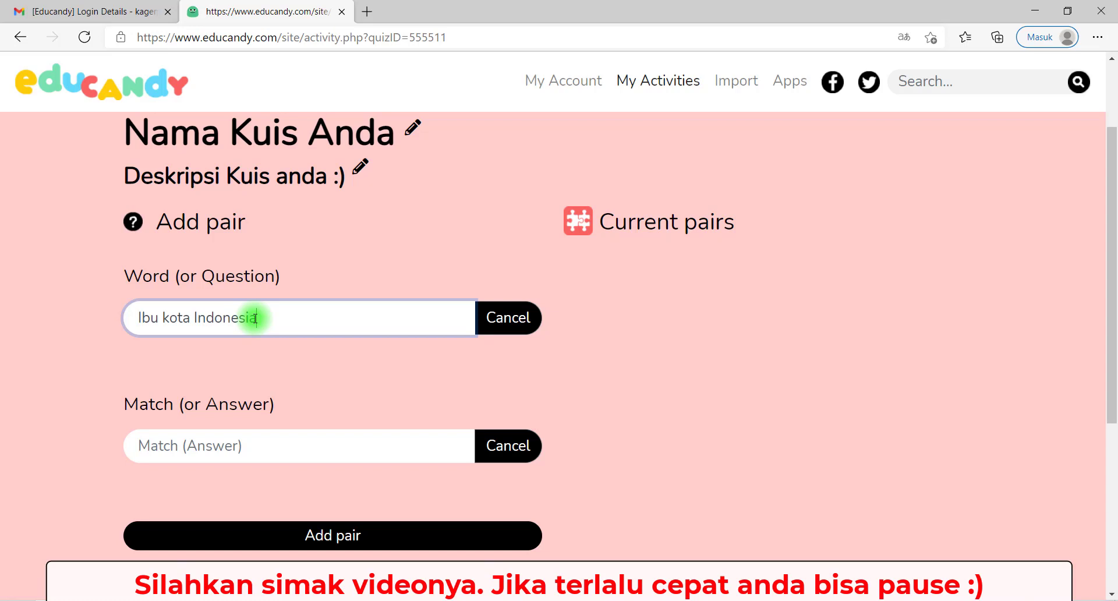
{"action": "key", "text": "Tab"}
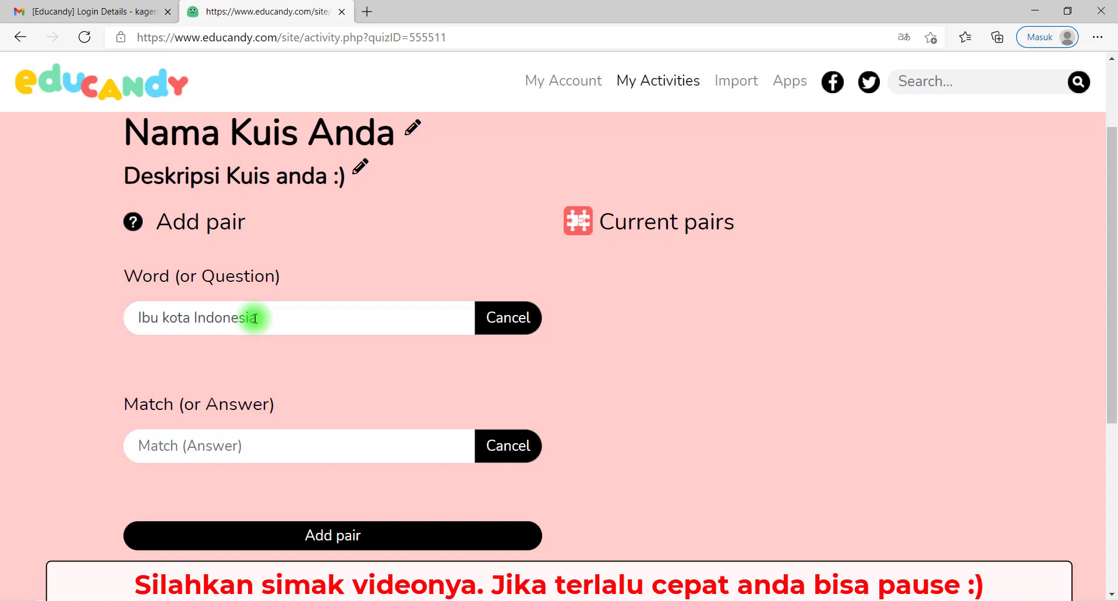
{"action": "left_click", "coordinate": [289, 449]}
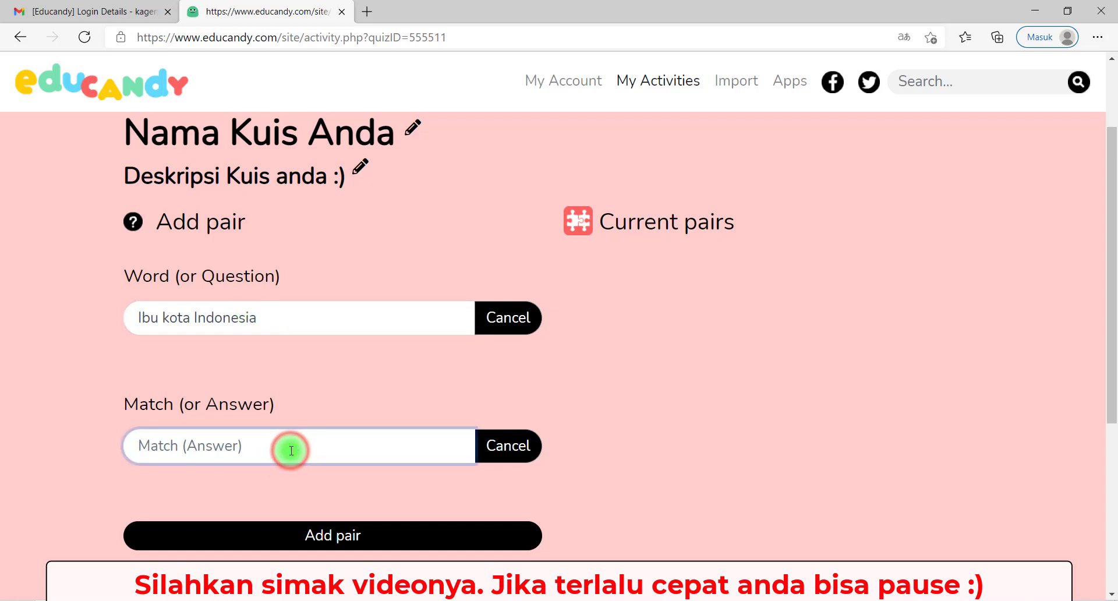
{"action": "type", "text": "Jar"}
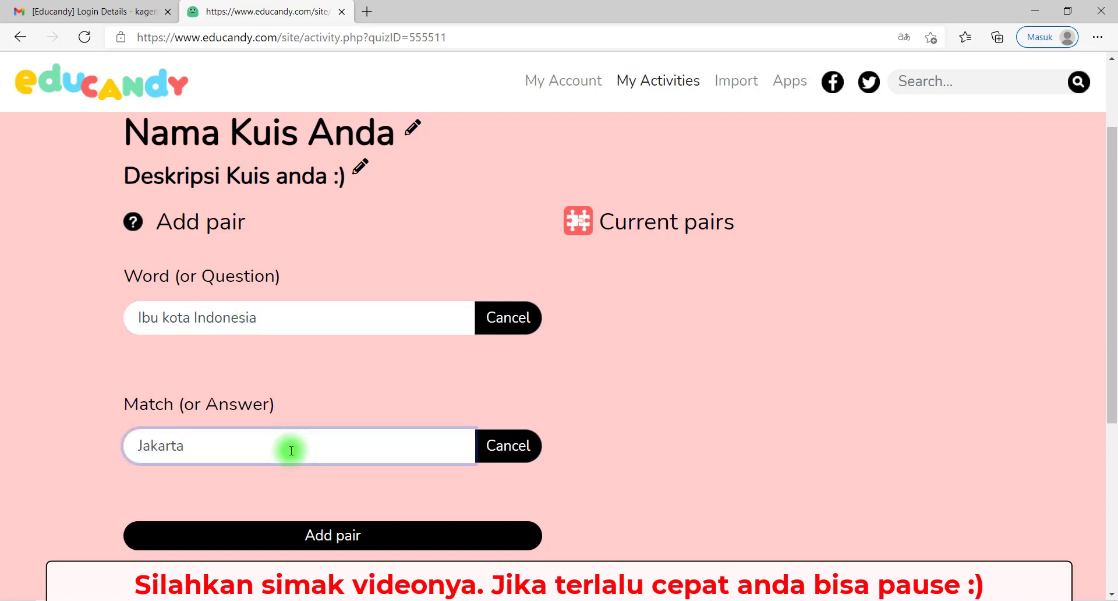
{"action": "left_click", "coordinate": [380, 533]}
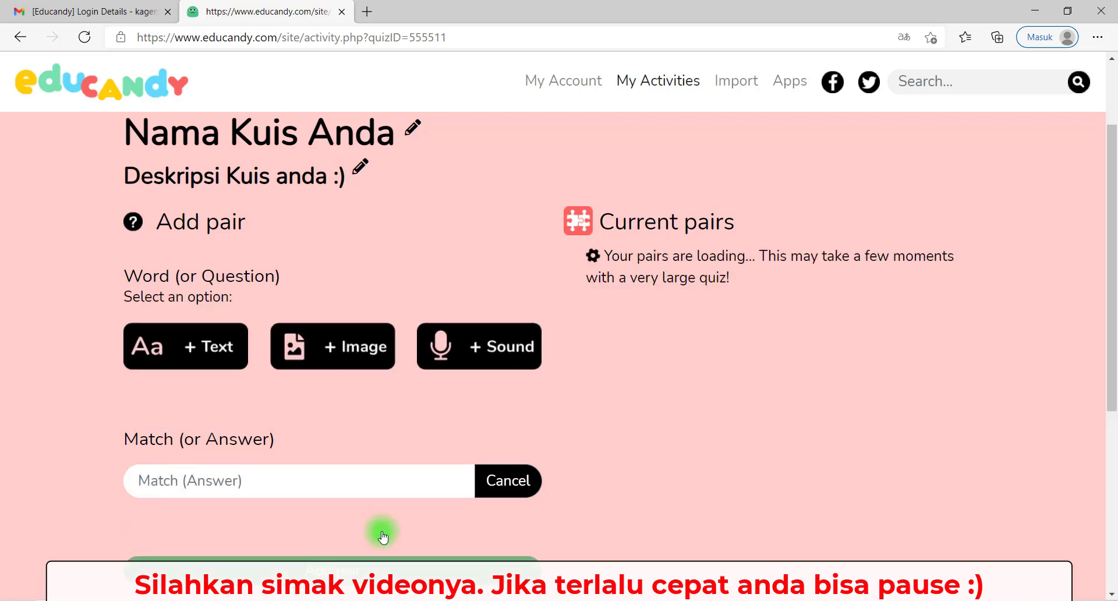
Step: Add a text pair with the question "Makanan khas Wonosobo" and the answer "Mie ongklok"
{"action": "left_click", "coordinate": [168, 345]}
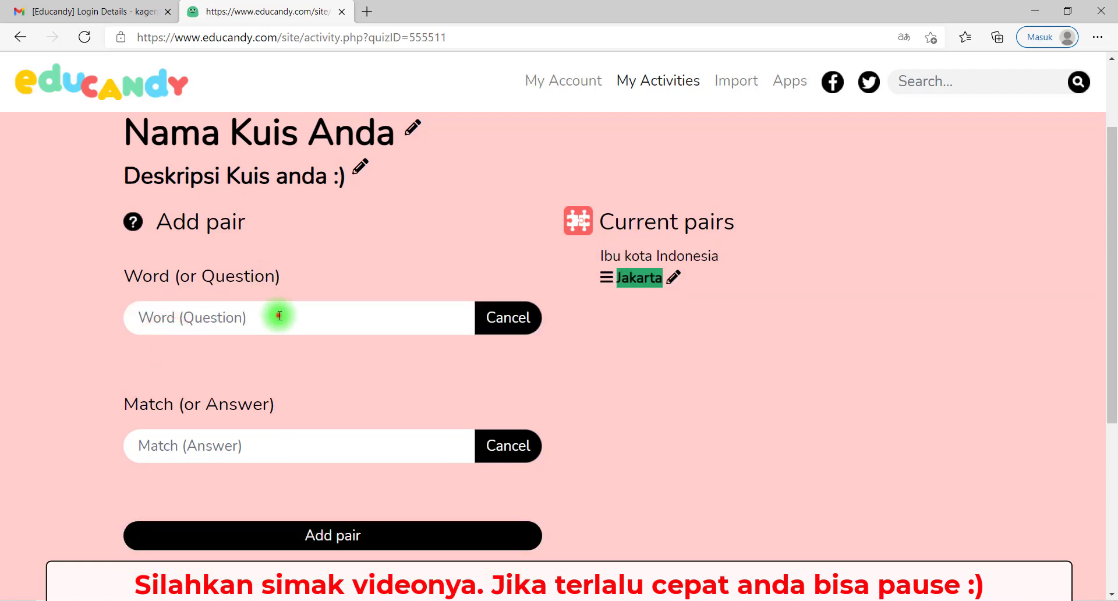
{"action": "left_click", "coordinate": [280, 315]}
{"action": "type", "text": "Makanan khas"}
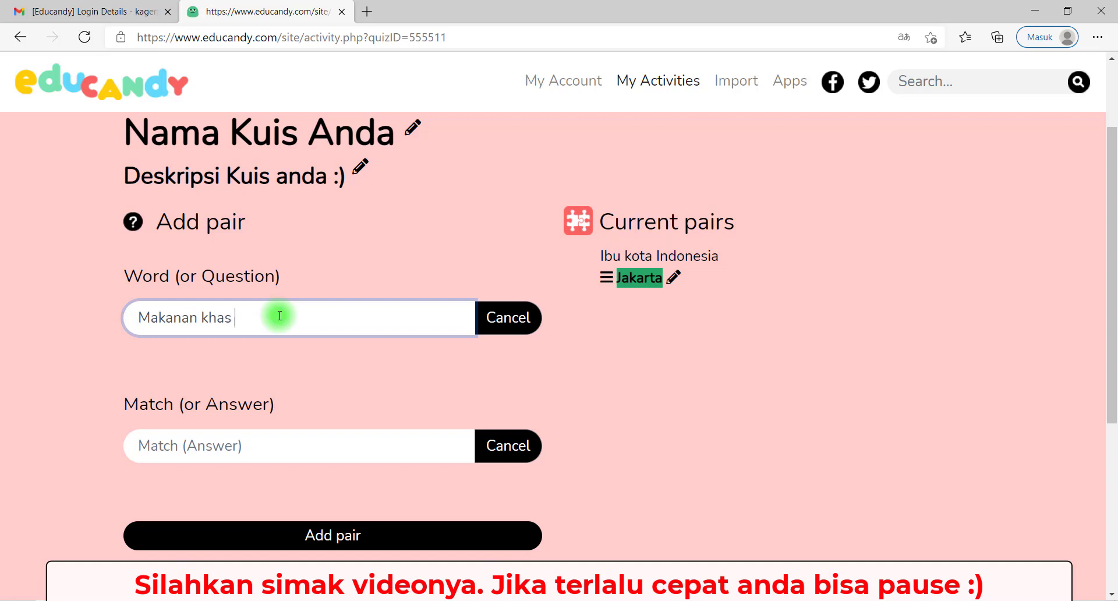
{"action": "type", "text": " Wonosobo"}
{"action": "key", "text": "Tab"}
{"action": "left_click", "coordinate": [312, 452]}
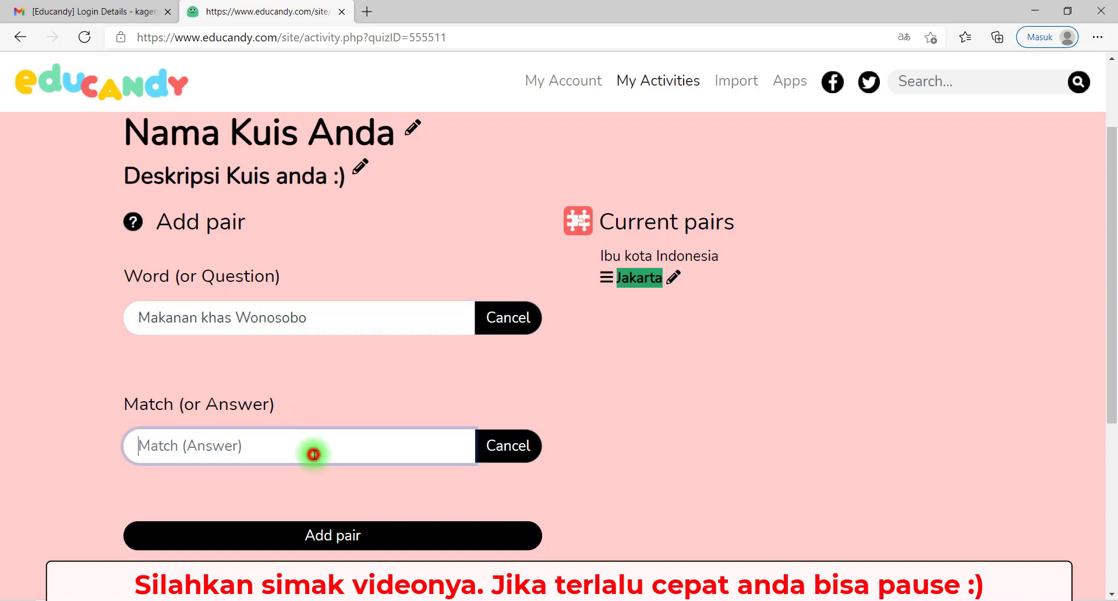
{"action": "type", "text": "Mie ongklok"}
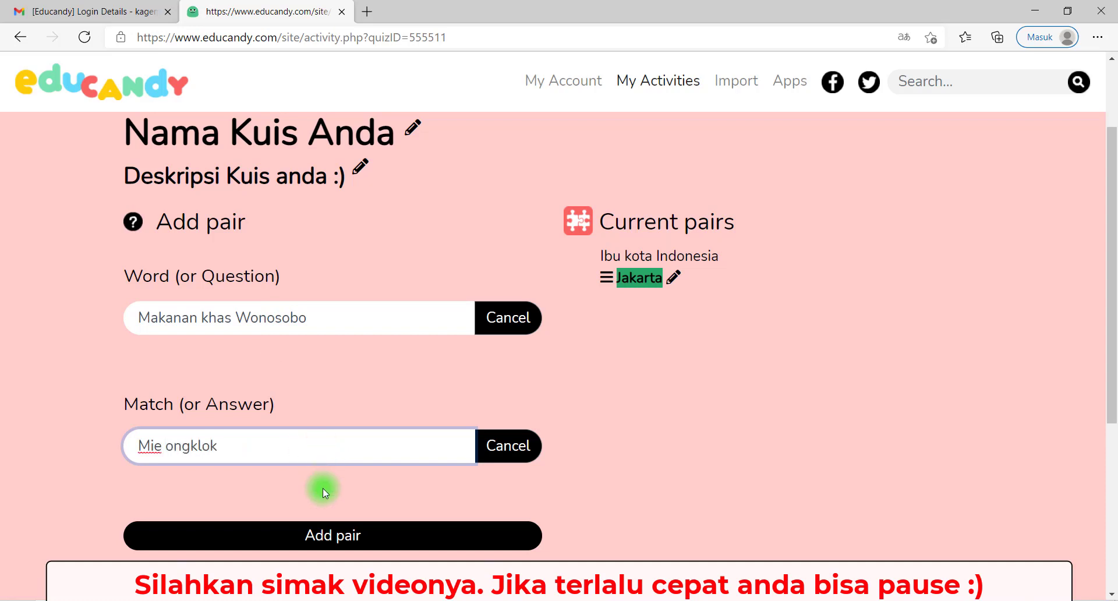
{"action": "left_click", "coordinate": [377, 534]}
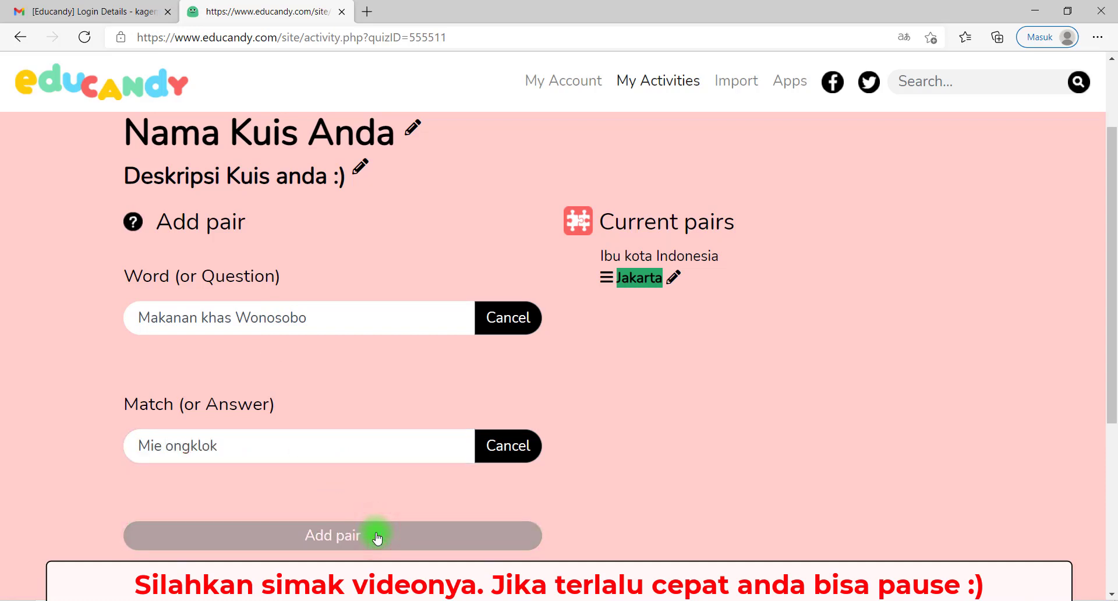
Step: Add a text pair with the question "Minuman khas dari Dieng" and the answer "Carica"
{"action": "scroll", "coordinate": [627, 447], "scroll_direction": "down", "scroll_amount": 1}
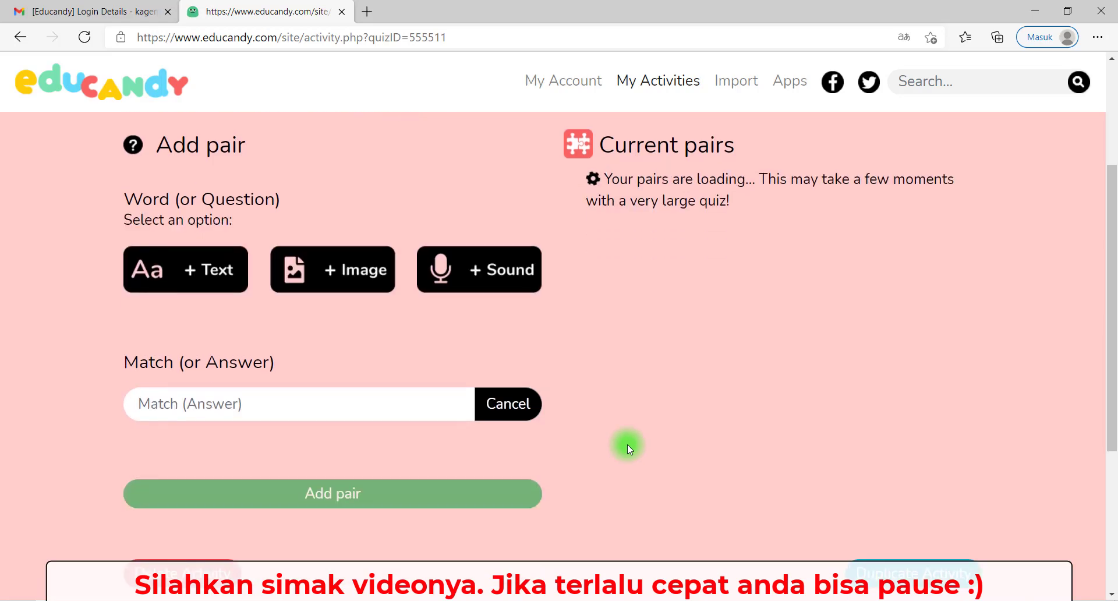
{"action": "left_click", "coordinate": [184, 290]}
{"action": "left_click", "coordinate": [286, 233]}
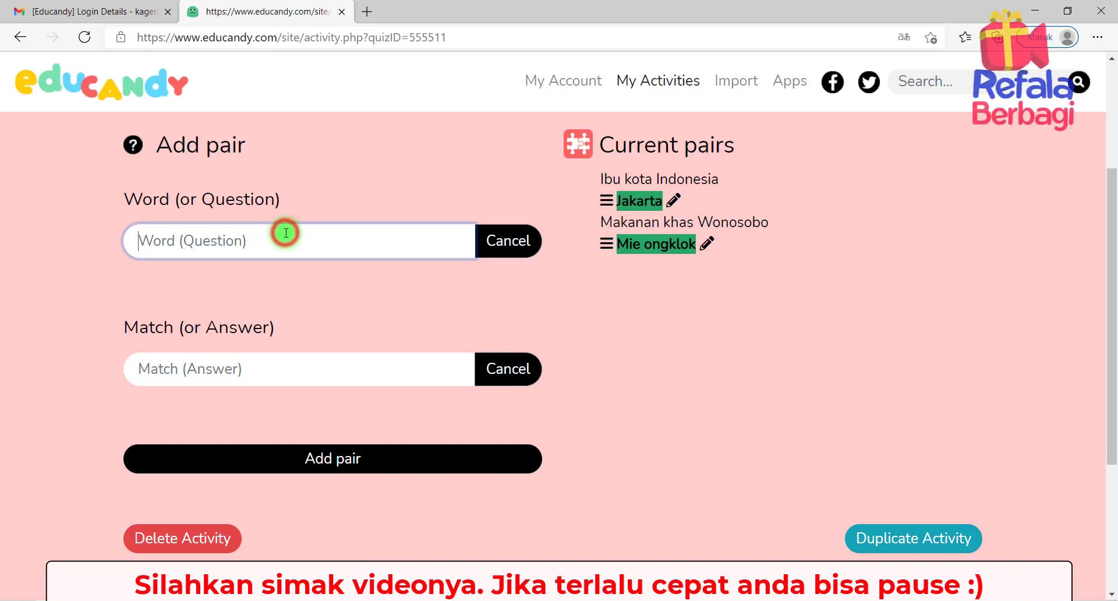
{"action": "type", "text": "Minum"}
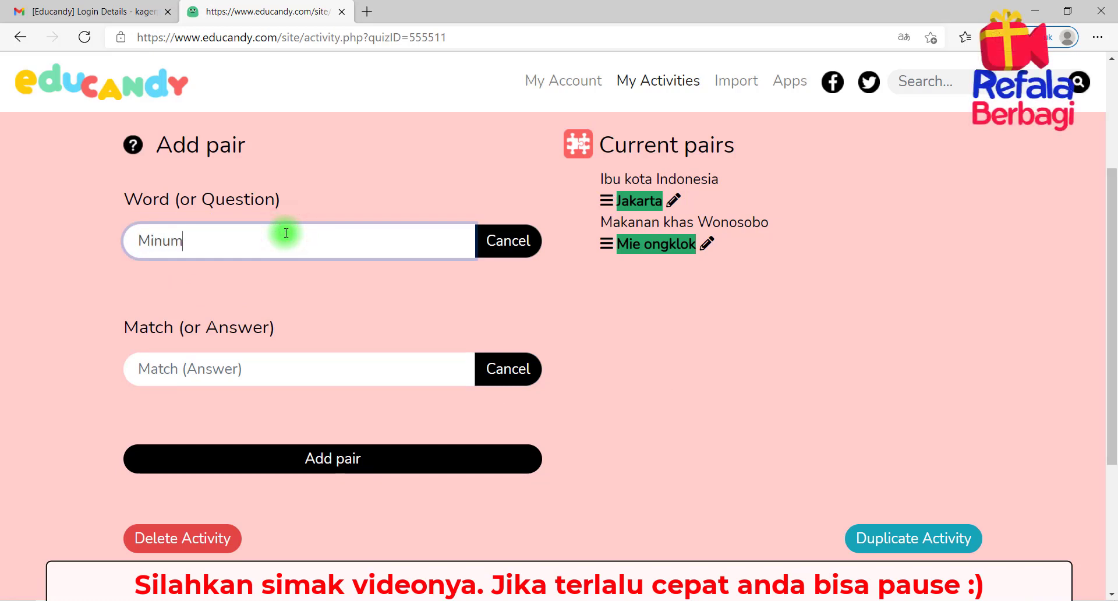
{"action": "type", "text": "an khas d"}
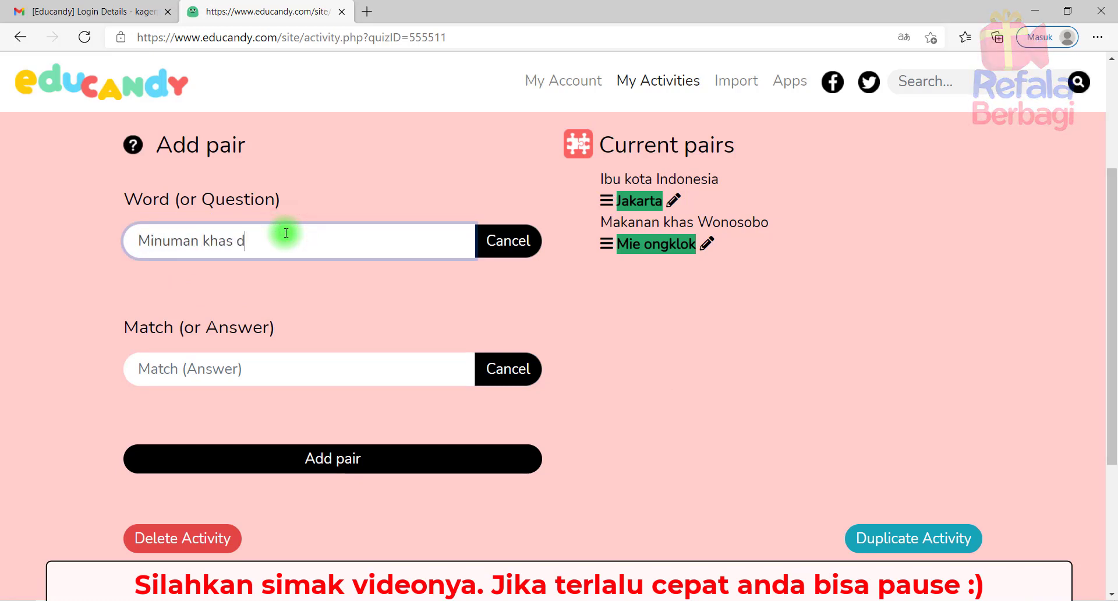
{"action": "type", "text": "ari Di"}
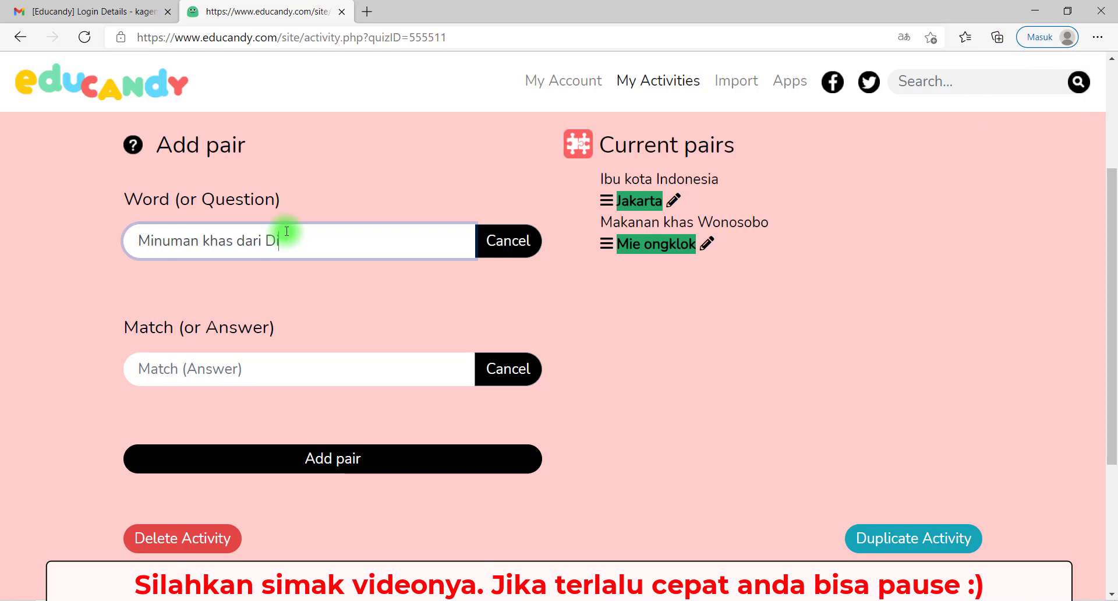
{"action": "type", "text": "eng"}
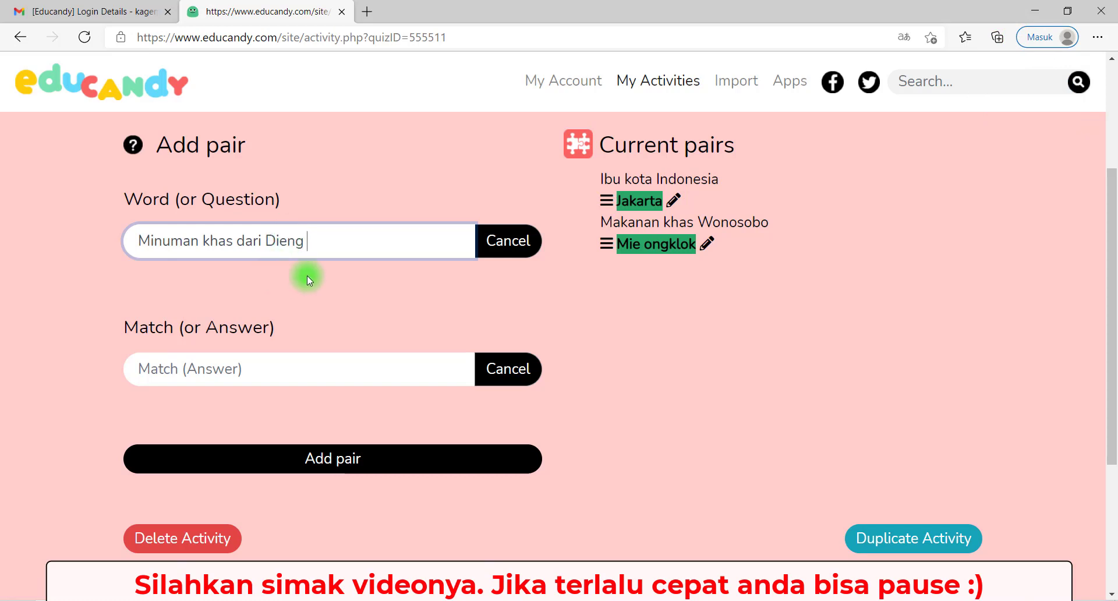
{"action": "left_click", "coordinate": [330, 368]}
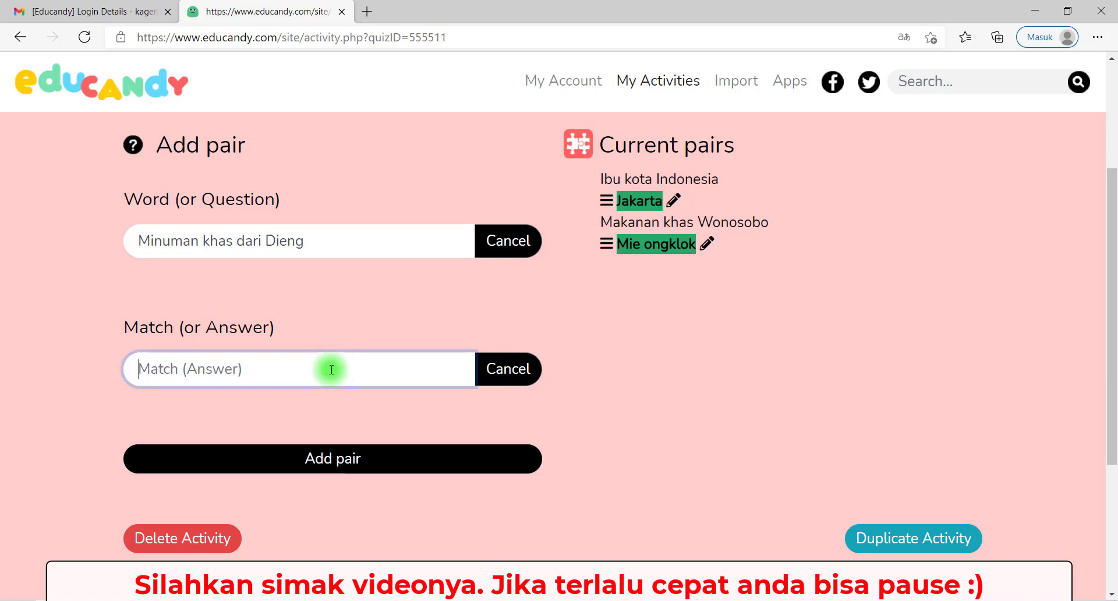
{"action": "type", "text": "Carica"}
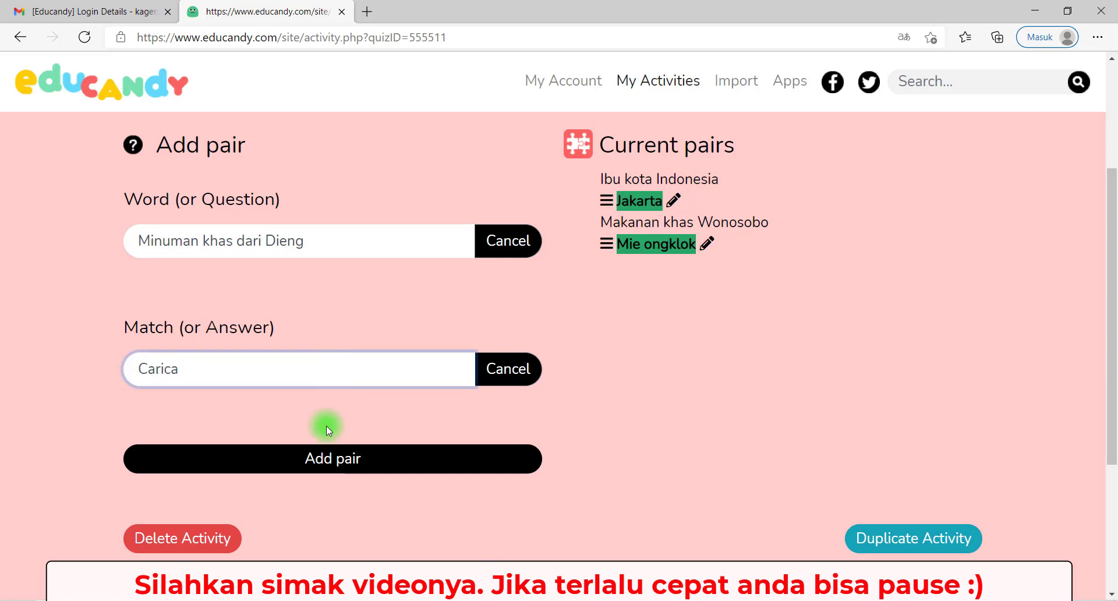
{"action": "left_click", "coordinate": [343, 467]}
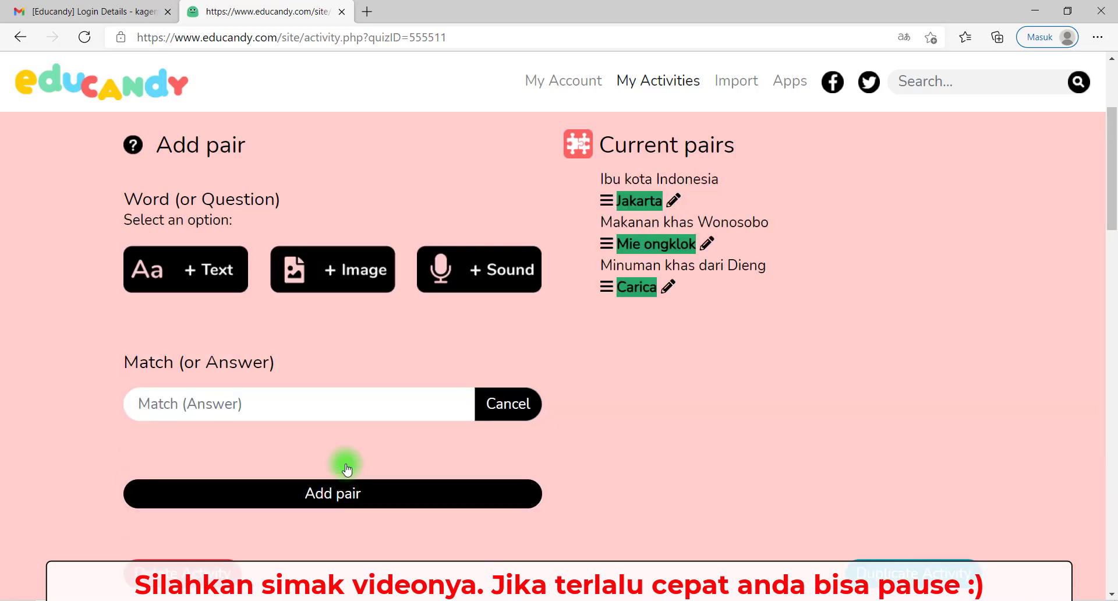
Step: Add a text pair with the question "Mata uang negara Indonesia" and the answer "Rupiah"
{"action": "left_click", "coordinate": [280, 397]}
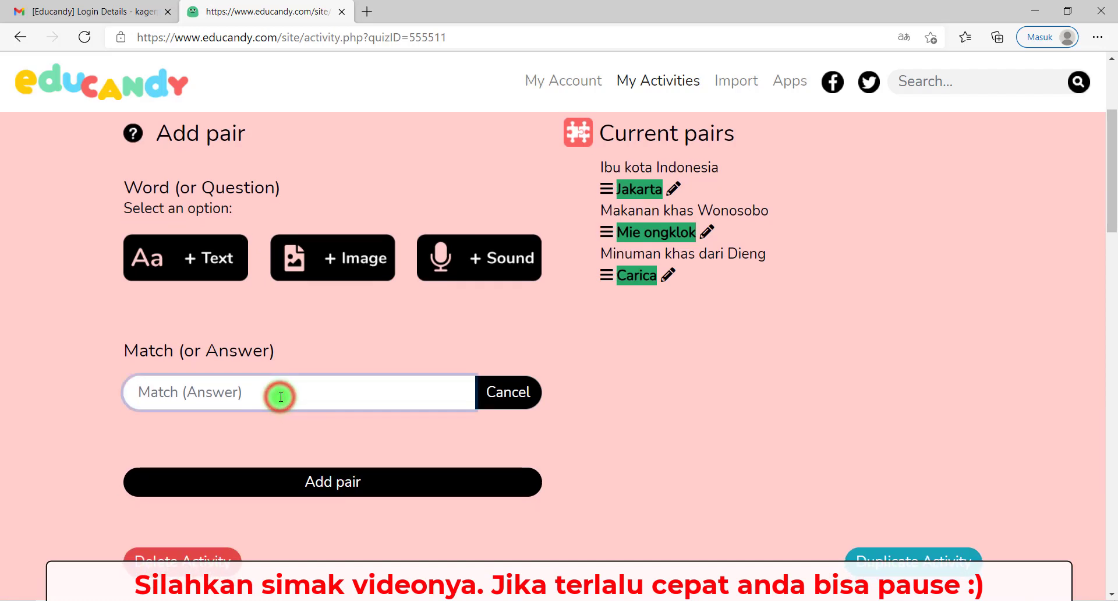
{"action": "left_click", "coordinate": [192, 280]}
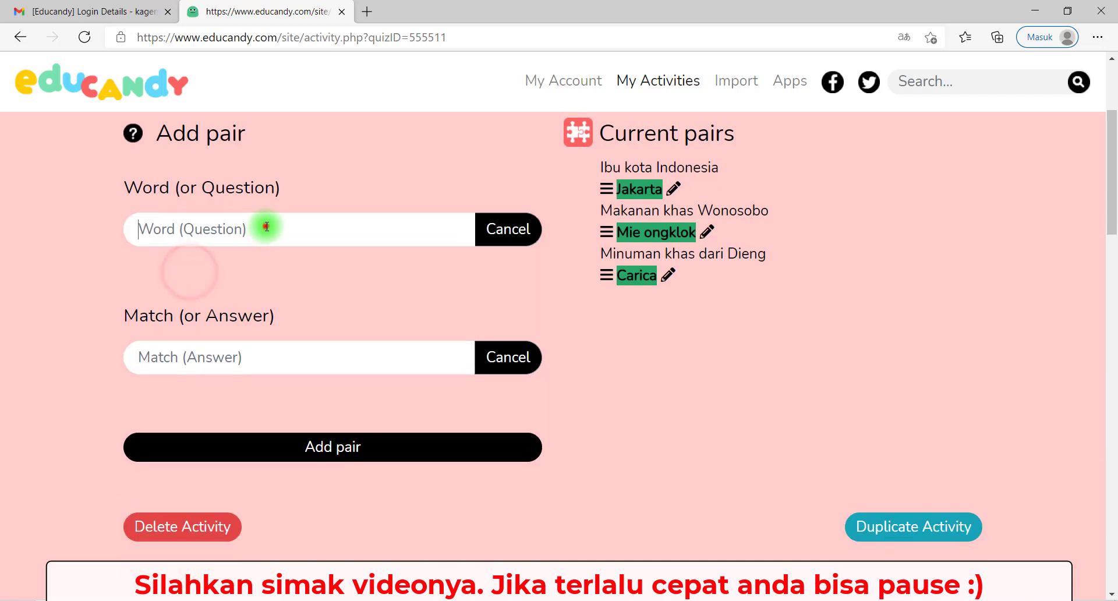
{"action": "left_click", "coordinate": [266, 226]}
{"action": "type", "text": "Mata uang negara Indonesia"}
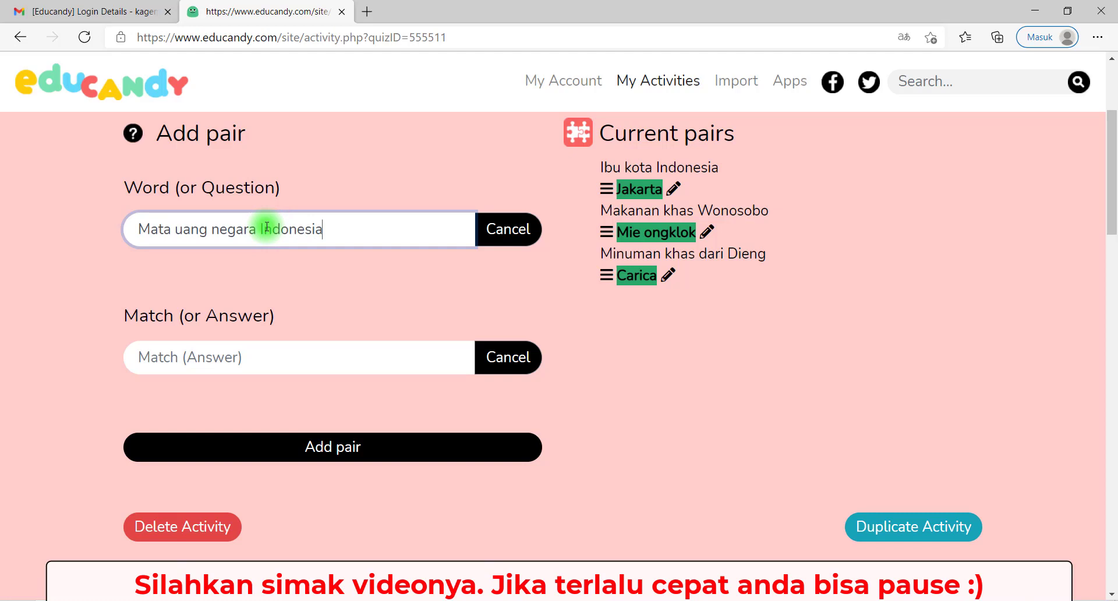
{"action": "key", "text": "Tab"}
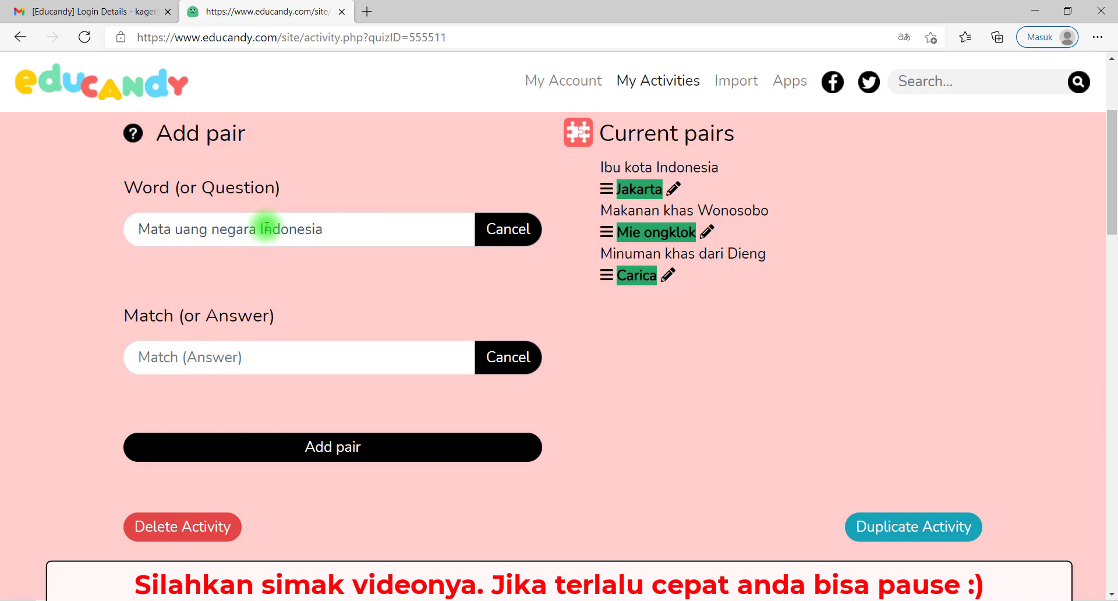
{"action": "left_click", "coordinate": [322, 371]}
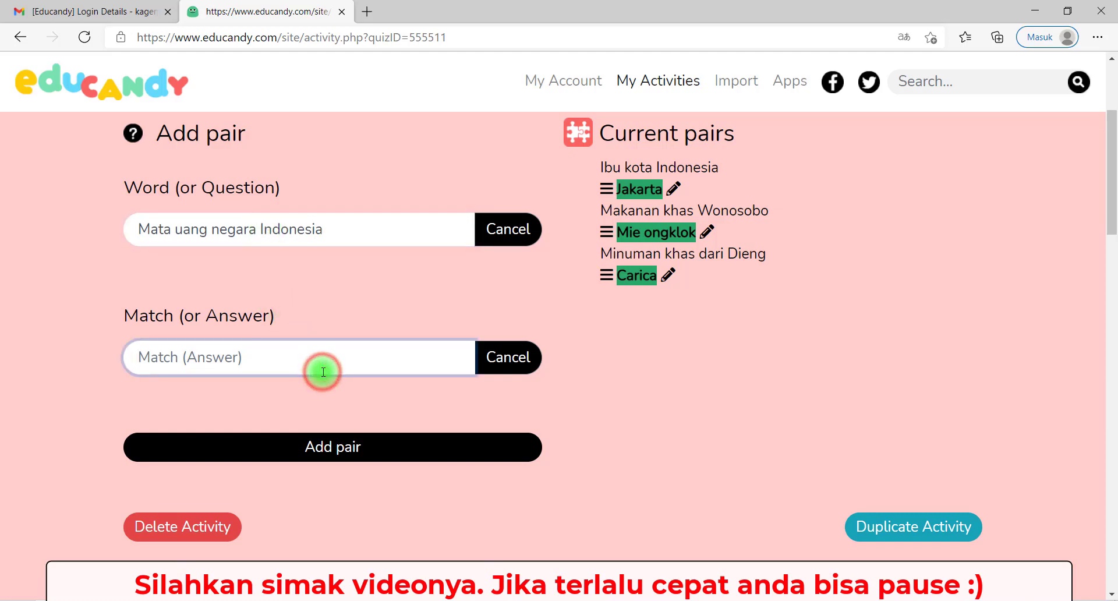
{"action": "type", "text": "Rupiah"}
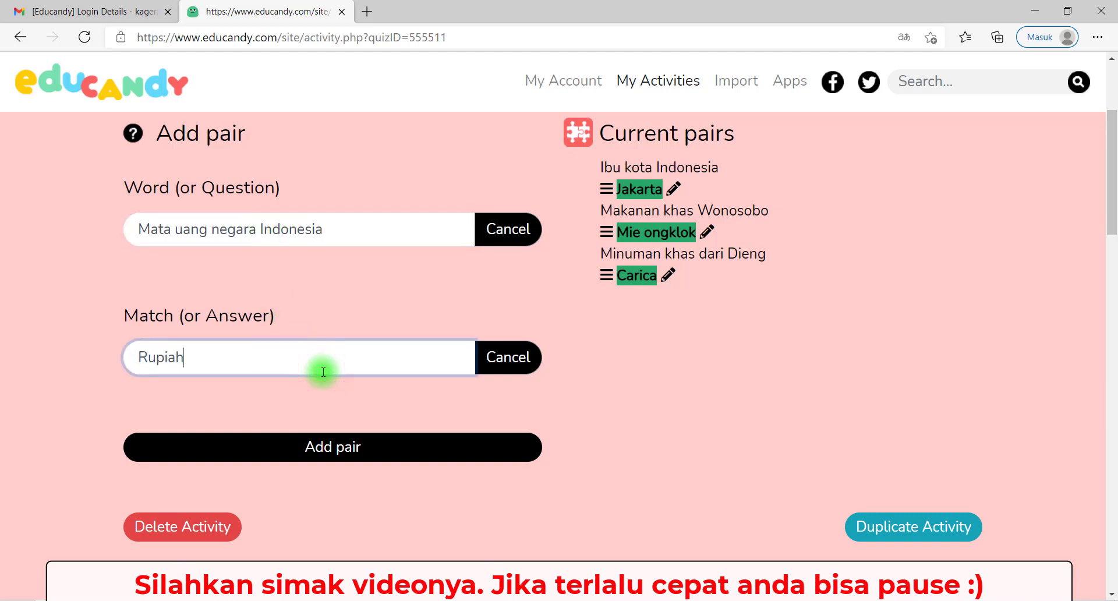
{"action": "left_click", "coordinate": [370, 447]}
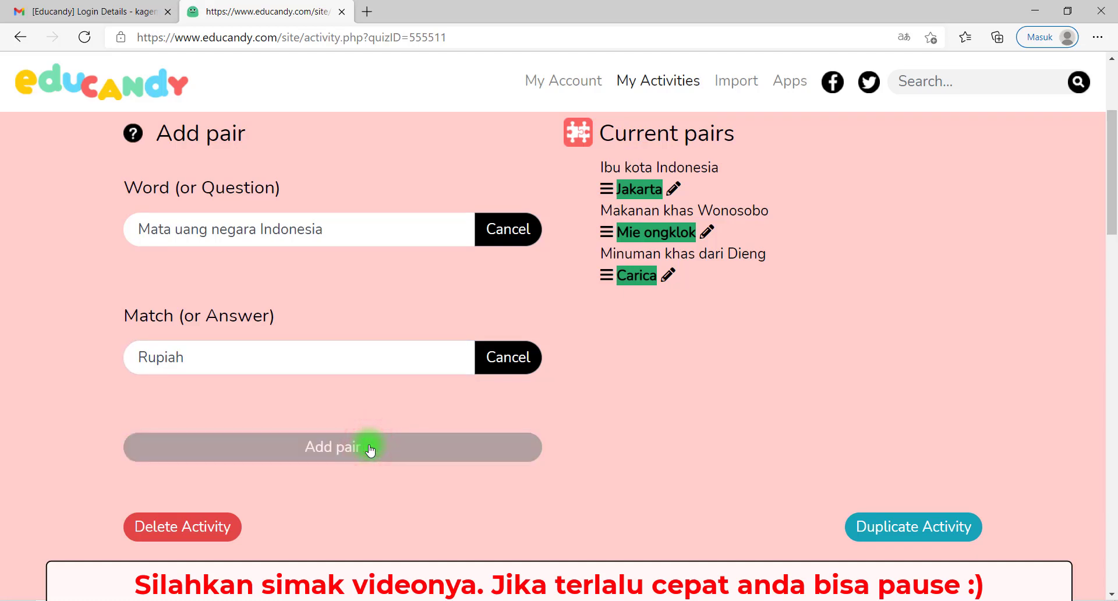
{"action": "left_click", "coordinate": [370, 447]}
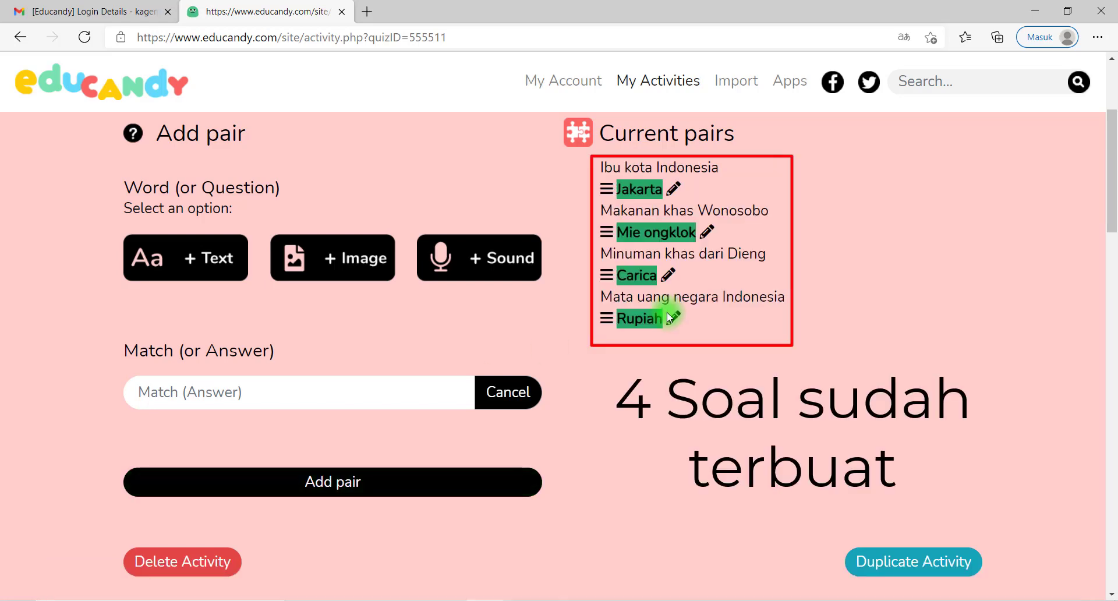
Step: Open the activity's Multiple Choice game in a new browser tab, switch to it and dismiss the translation offer
{"action": "scroll", "coordinate": [733, 397], "scroll_direction": "down", "scroll_amount": 1}
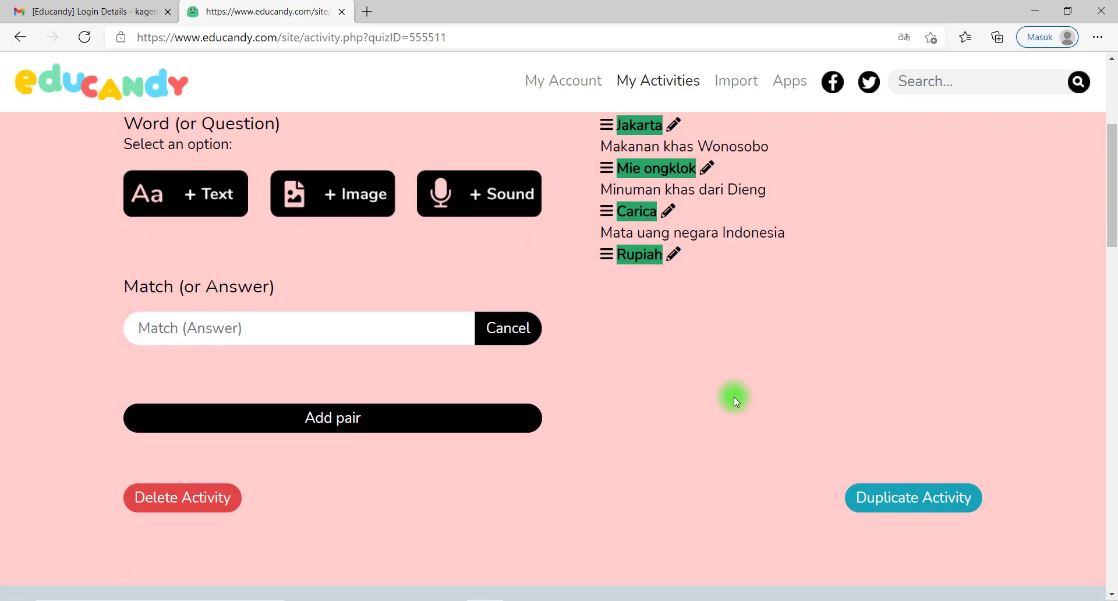
{"action": "scroll", "coordinate": [733, 397], "scroll_direction": "up", "scroll_amount": 1}
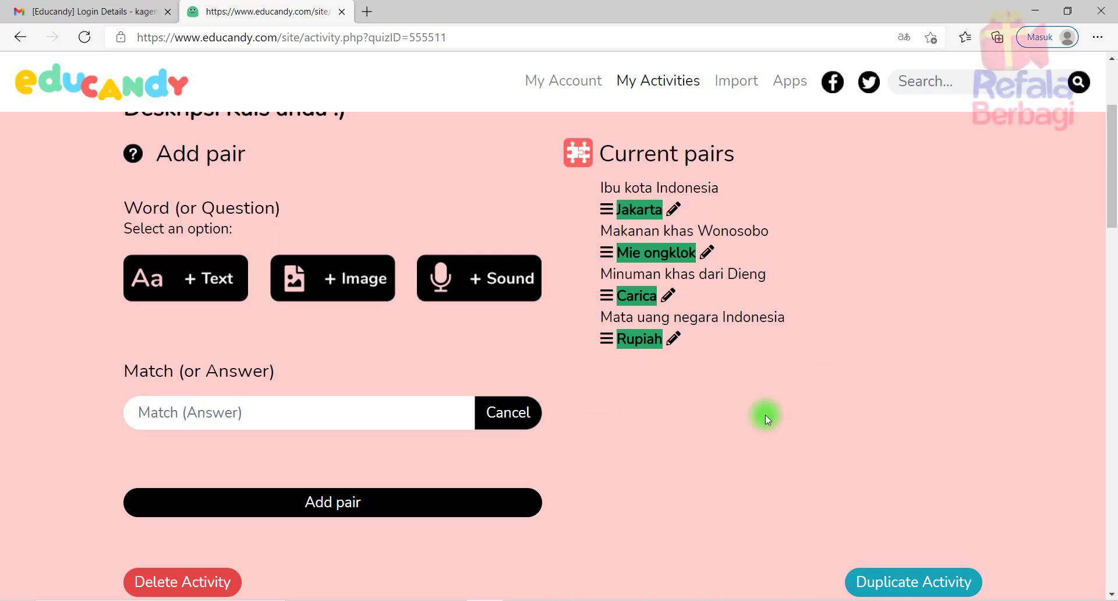
{"action": "scroll", "coordinate": [854, 416], "scroll_direction": "down", "scroll_amount": 7}
{"action": "scroll", "coordinate": [854, 417], "scroll_direction": "down", "scroll_amount": 2}
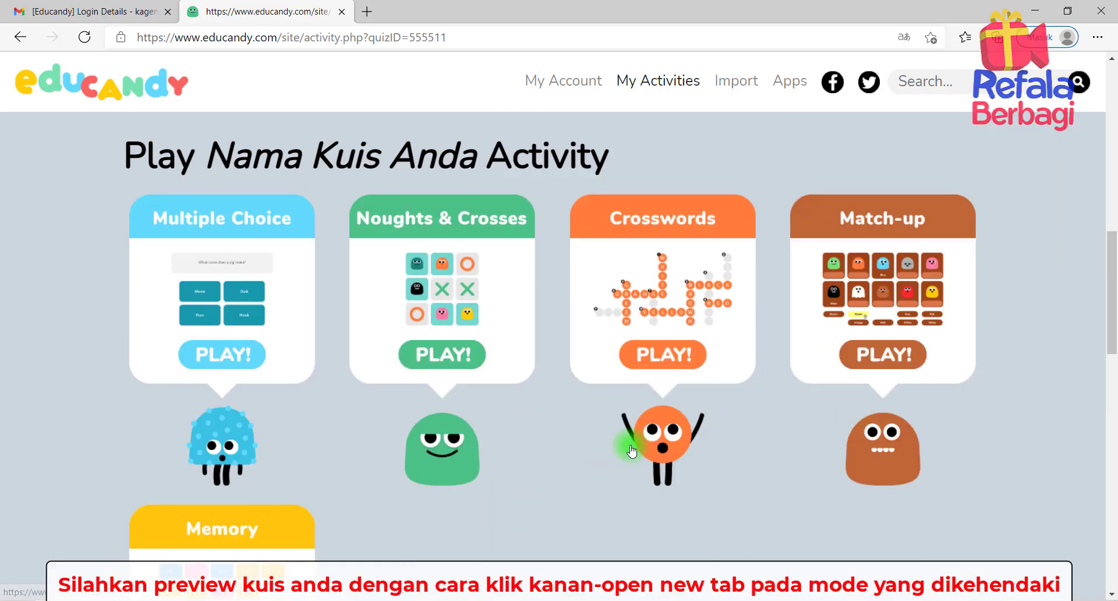
{"action": "scroll", "coordinate": [759, 491], "scroll_direction": "down", "scroll_amount": 2}
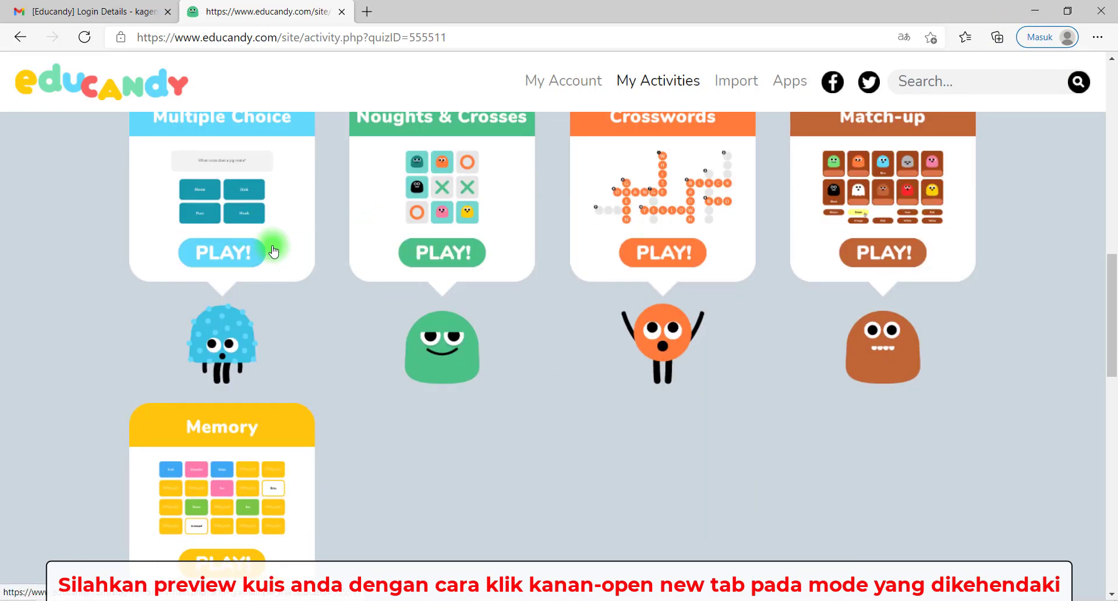
{"action": "right_click", "coordinate": [274, 252]}
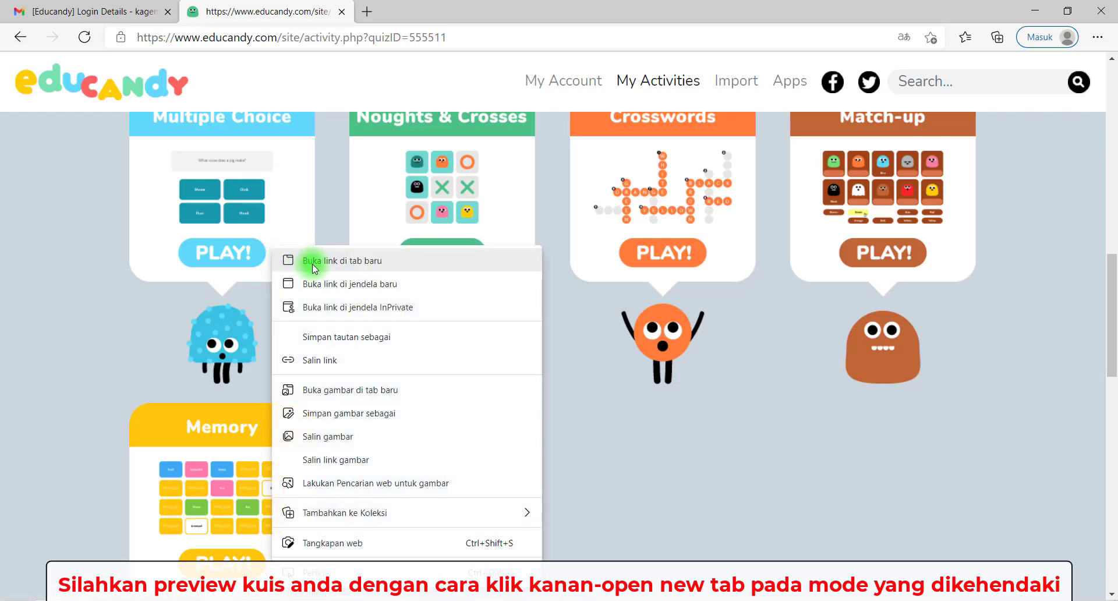
{"action": "left_click", "coordinate": [313, 263]}
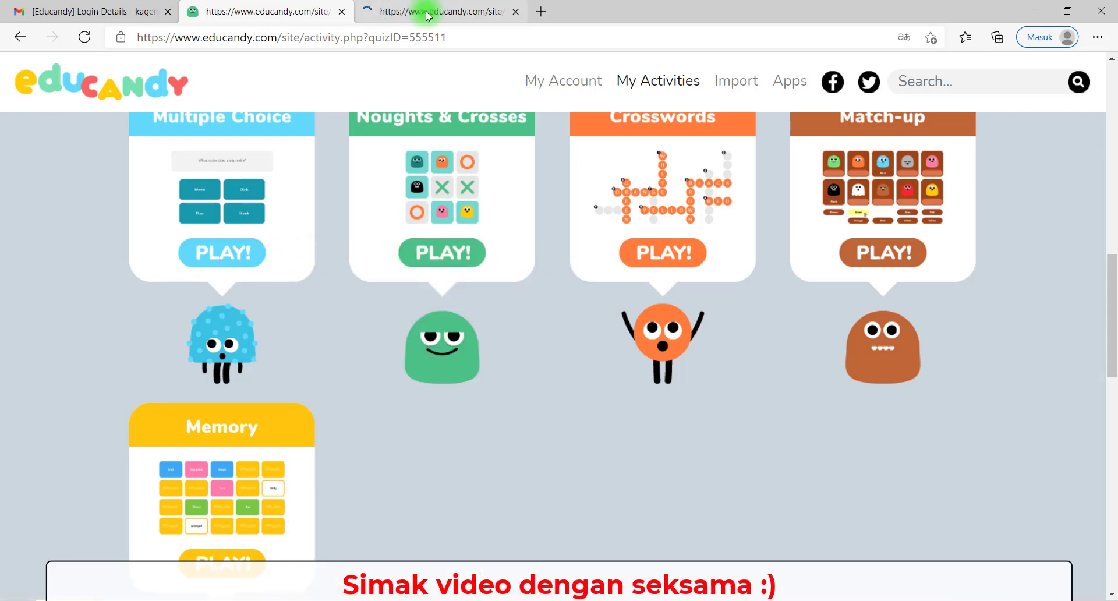
{"action": "left_click", "coordinate": [426, 11]}
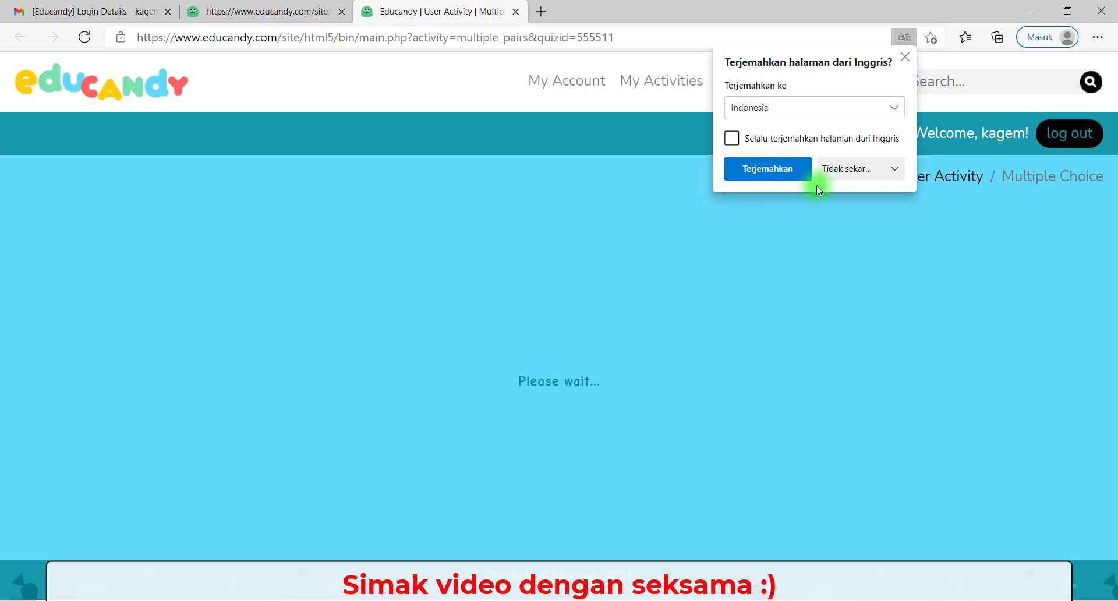
{"action": "left_click", "coordinate": [905, 57]}
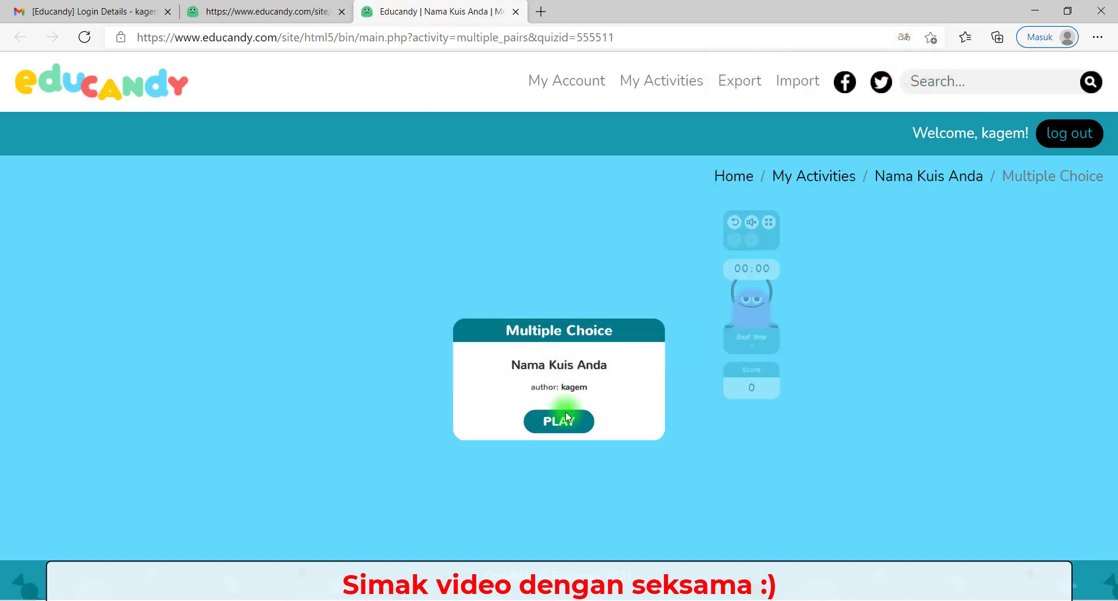
Step: Play the Multiple Choice game, answering its four questions in order with "Mie ongklok", "Rupiah", "Carica" and "Jakarta"
{"action": "left_click", "coordinate": [572, 422]}
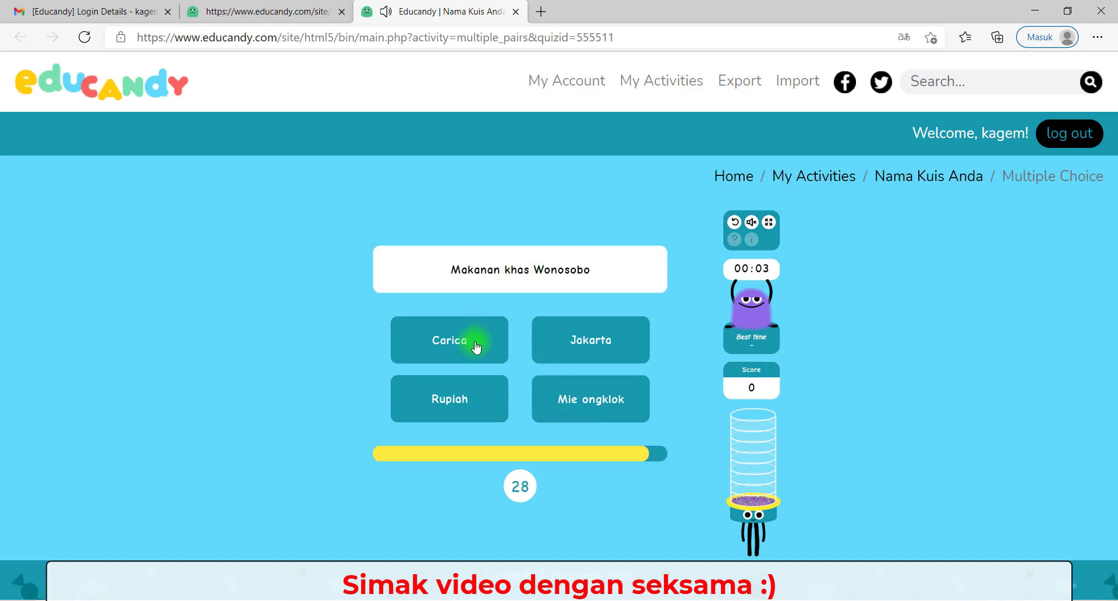
{"action": "left_click", "coordinate": [563, 402]}
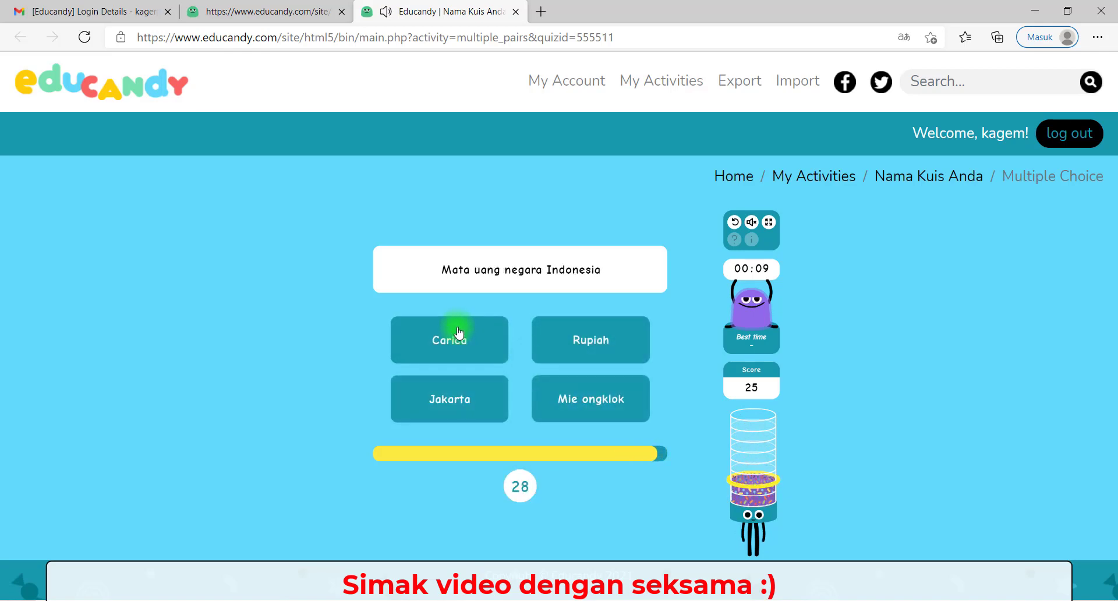
{"action": "left_click", "coordinate": [582, 342]}
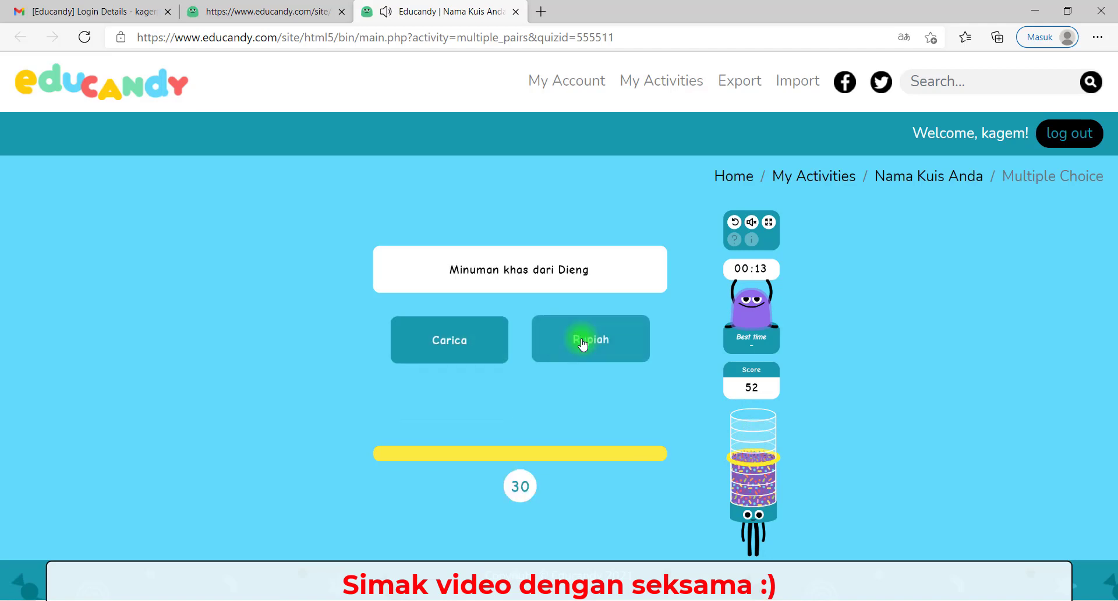
{"action": "left_click", "coordinate": [473, 345]}
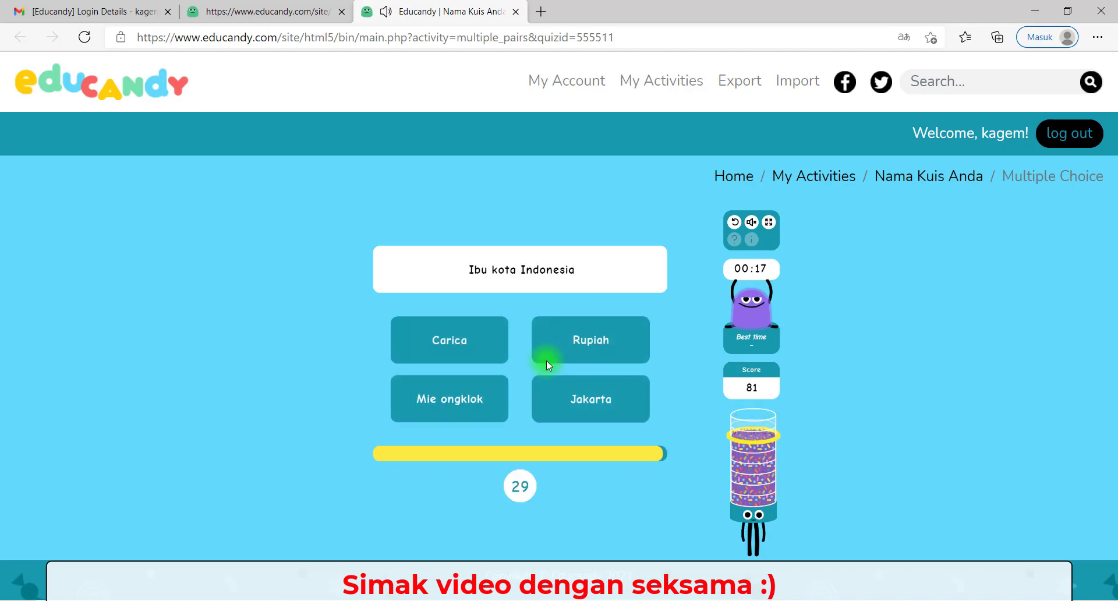
{"action": "left_click", "coordinate": [587, 402]}
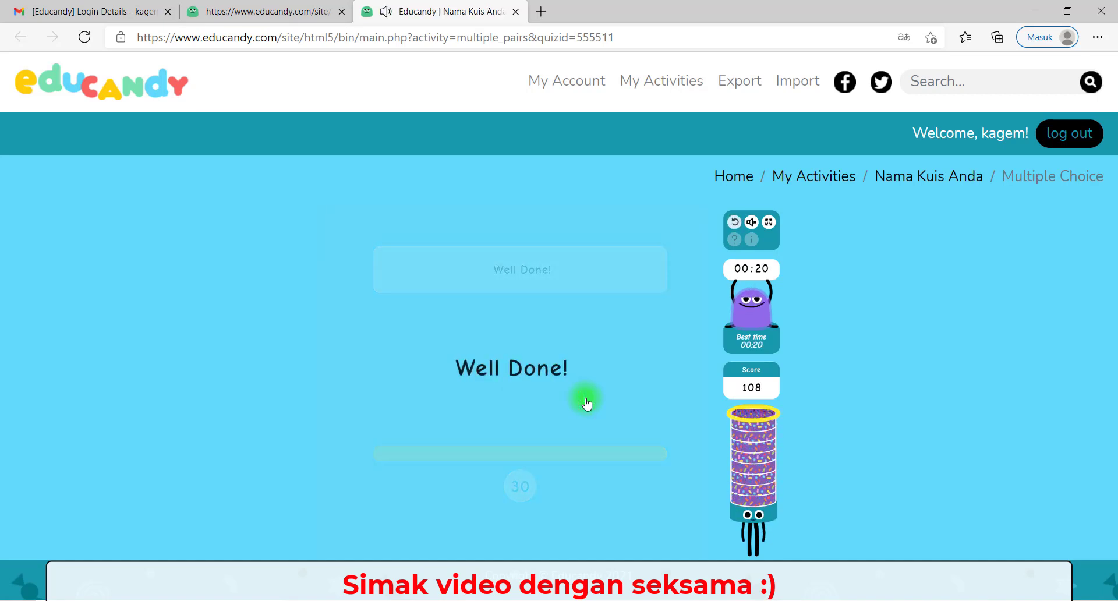
Step: Replace the Multiple Choice game tab with the activity's Match-up game in a new browser tab and dismiss the translation offer
{"action": "left_click", "coordinate": [515, 11]}
{"action": "scroll", "coordinate": [572, 419], "scroll_direction": "up", "scroll_amount": 1}
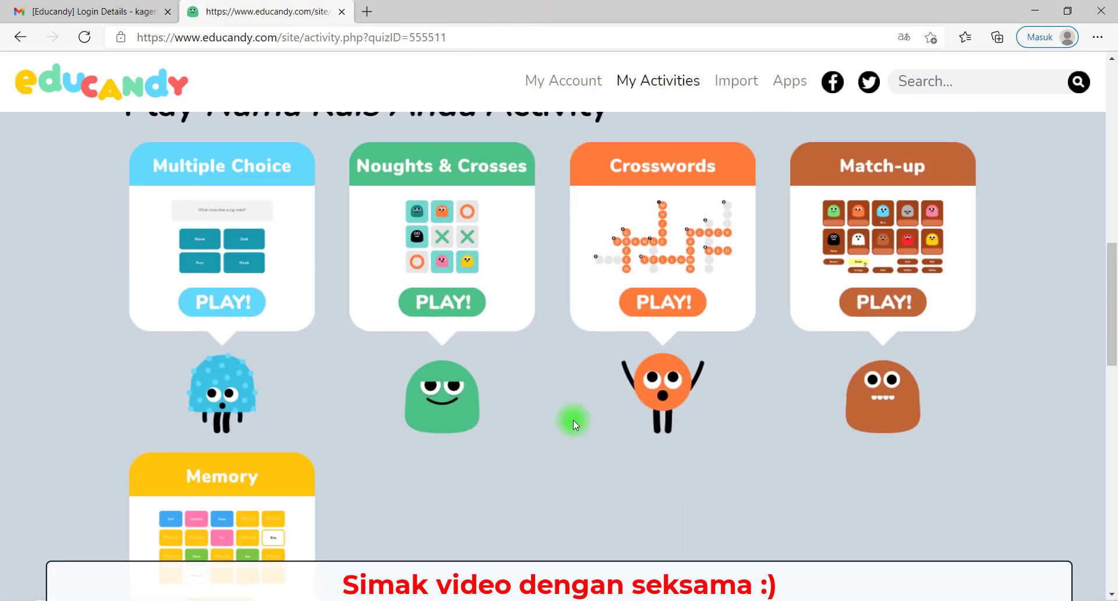
{"action": "right_click", "coordinate": [825, 230]}
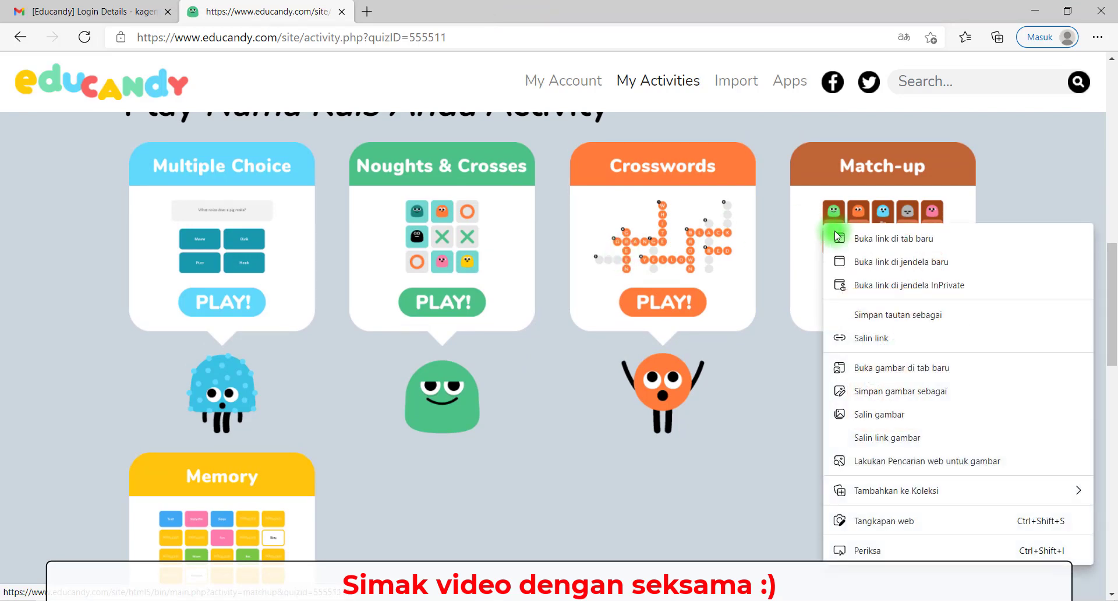
{"action": "left_click", "coordinate": [850, 243]}
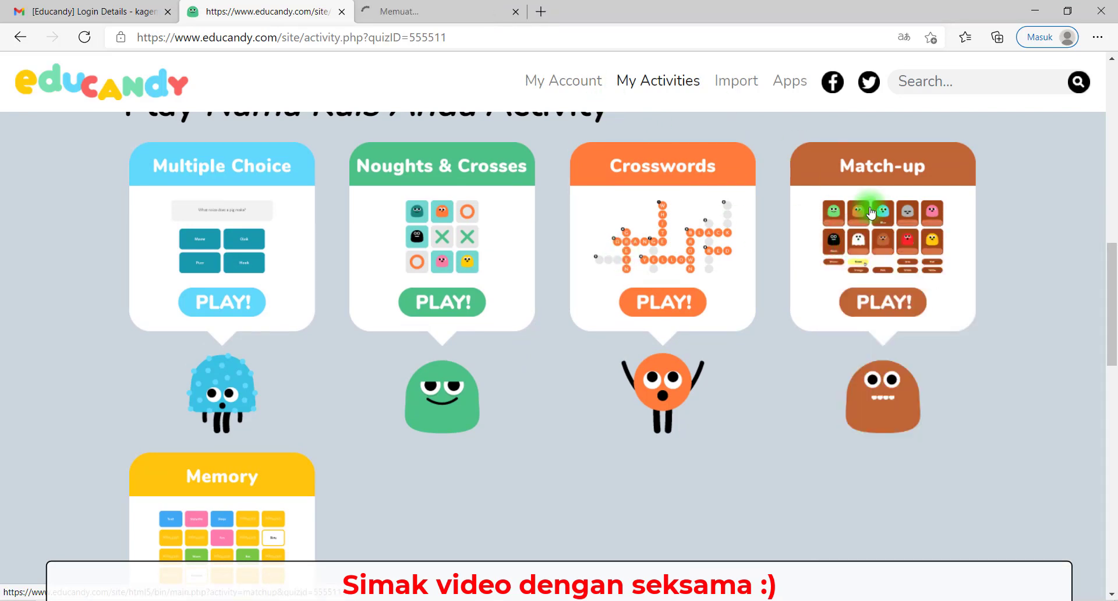
{"action": "left_click", "coordinate": [419, 11]}
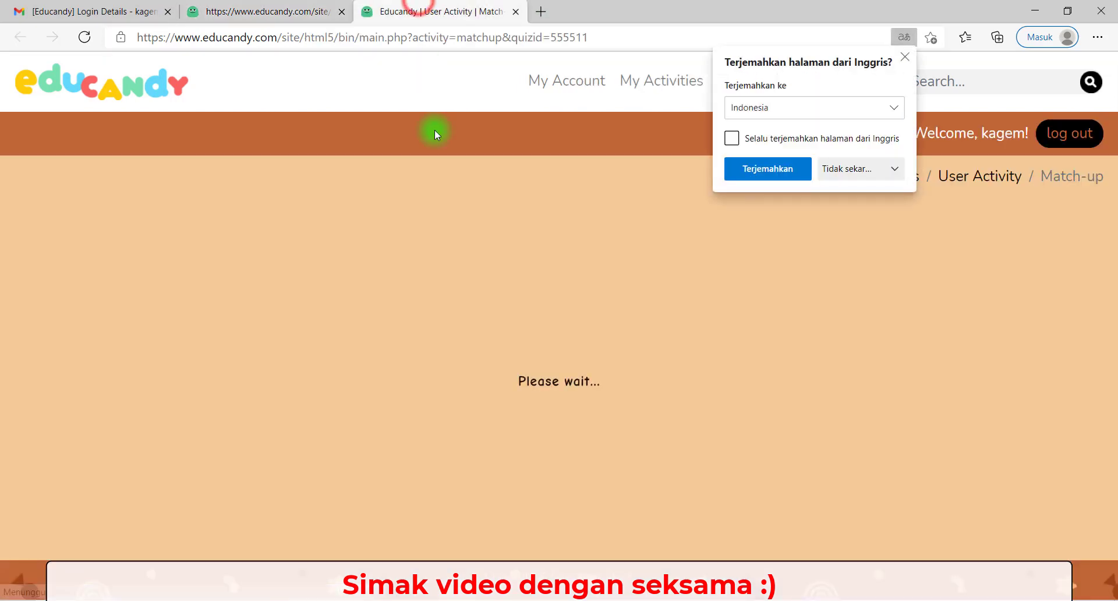
{"action": "left_click", "coordinate": [907, 57]}
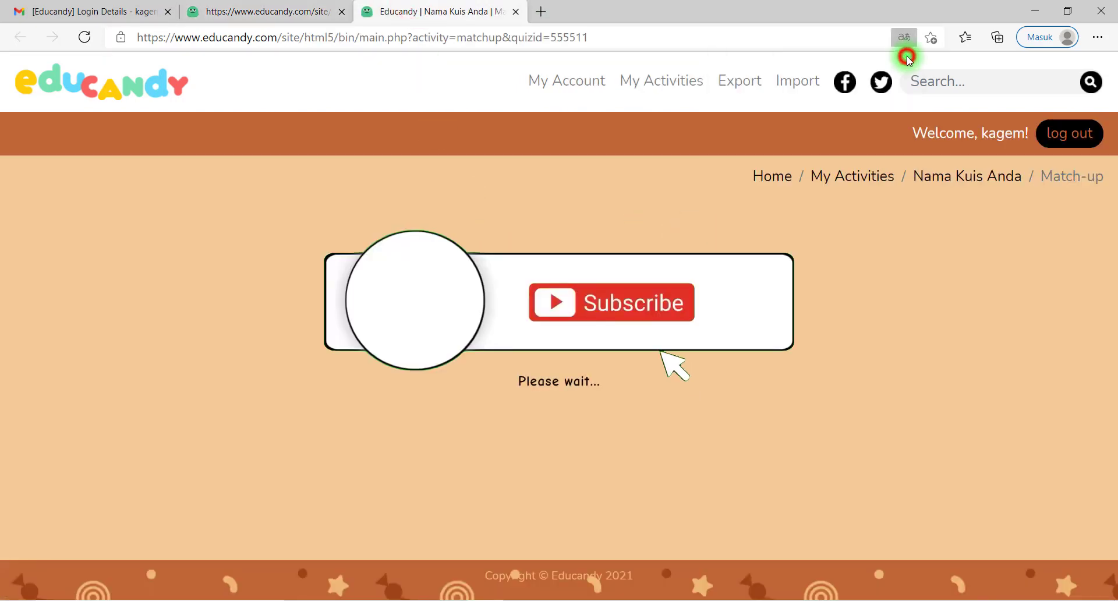
Step: Play the Match-up game, matching Rupiah, Jakarta, Mie ongklok and Carica to their questions in that order, and close its browser tab
{"action": "left_click", "coordinate": [609, 402]}
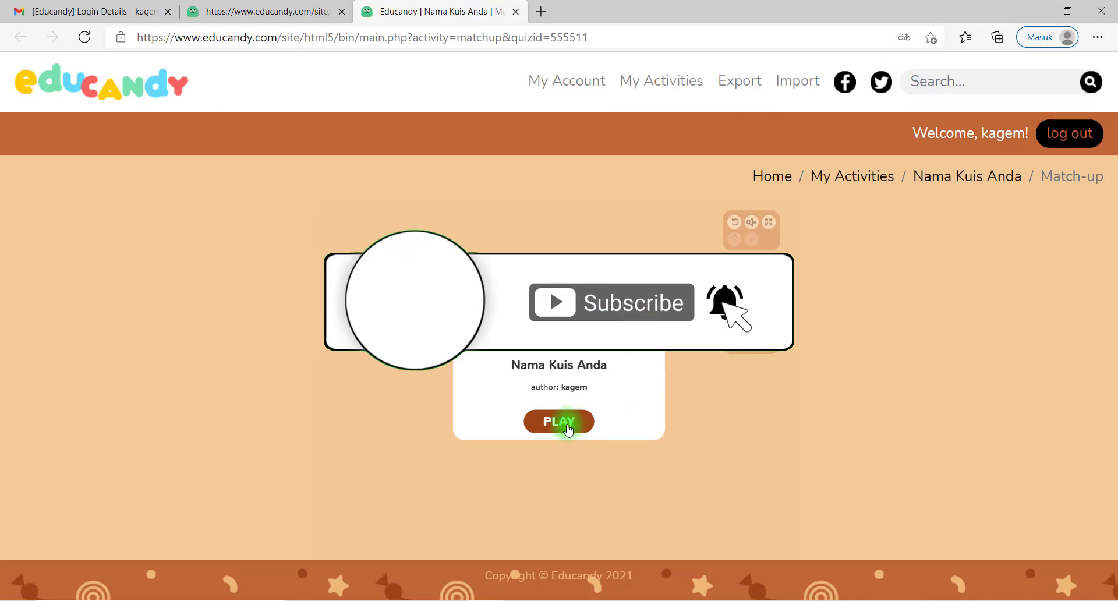
{"action": "left_click", "coordinate": [565, 420]}
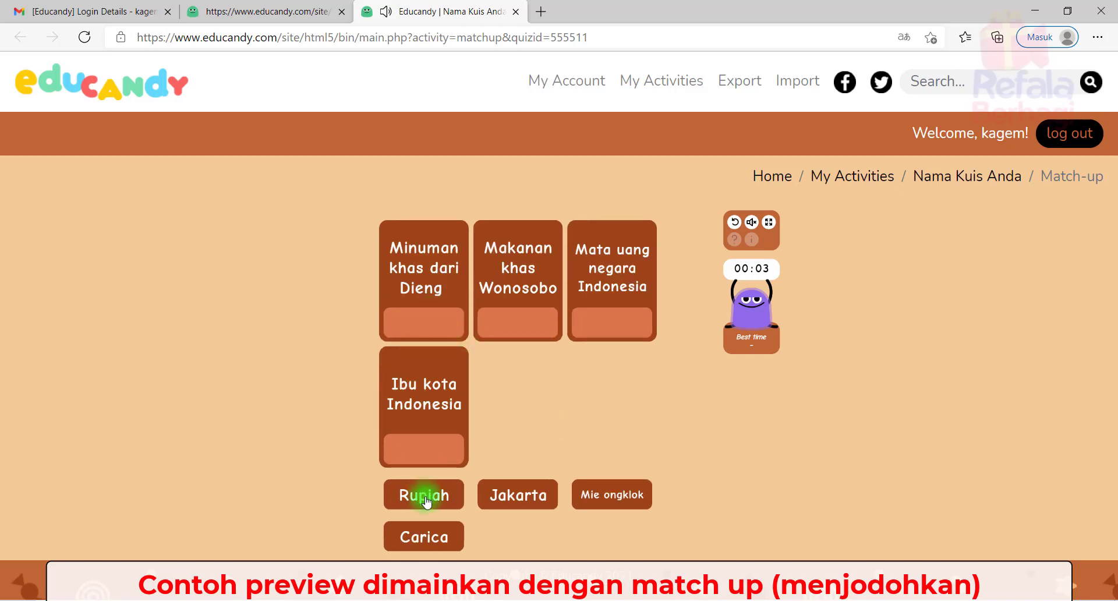
{"action": "left_click_drag", "start_coordinate": [426, 502], "coordinate": [608, 308]}
{"action": "left_click_drag", "start_coordinate": [532, 502], "coordinate": [437, 459]}
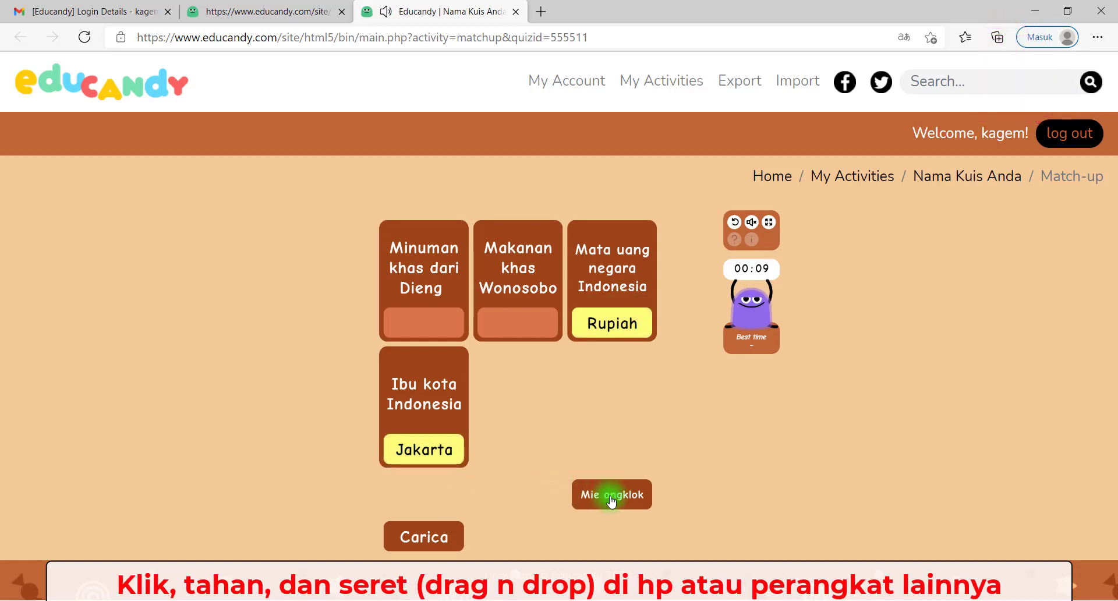
{"action": "left_click_drag", "start_coordinate": [611, 500], "coordinate": [517, 320]}
{"action": "left_click_drag", "start_coordinate": [448, 529], "coordinate": [443, 320]}
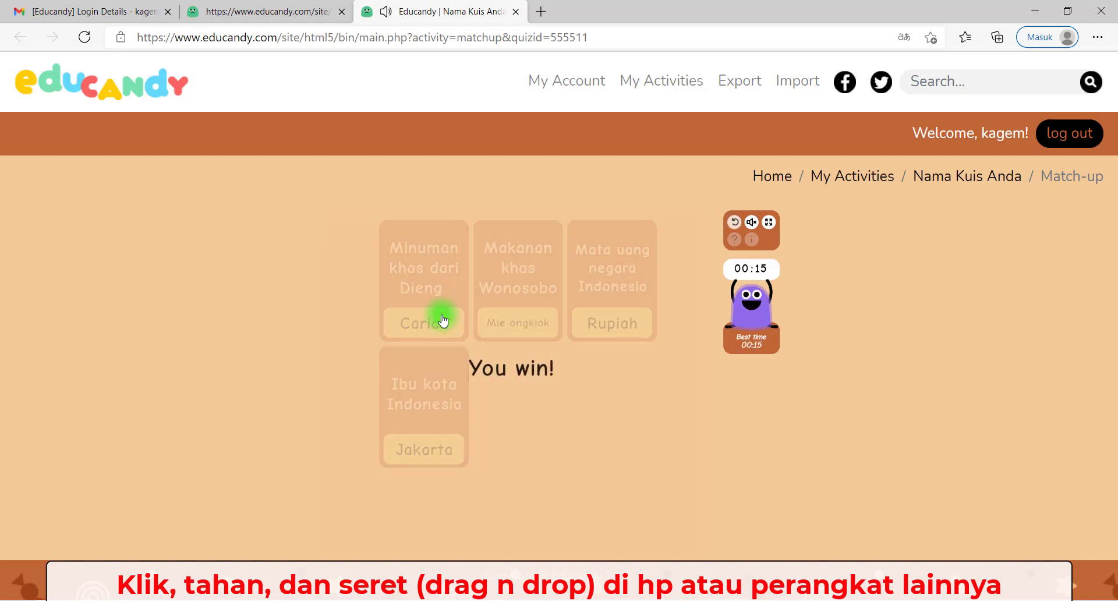
{"action": "left_click", "coordinate": [516, 13]}
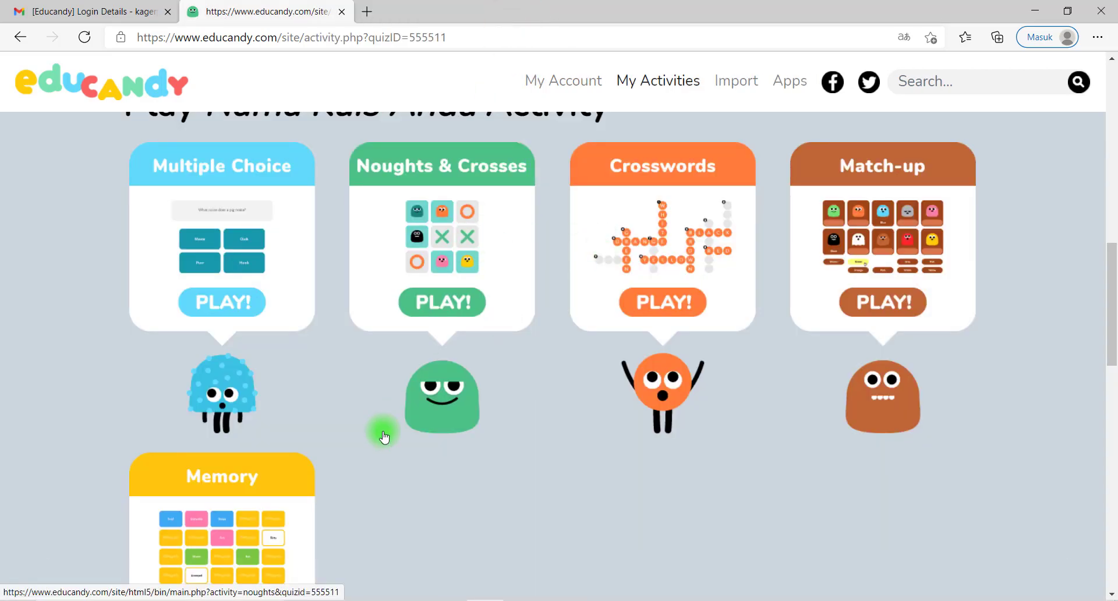
Step: Open the activity's Memory game in a new browser tab and switch to it
{"action": "scroll", "coordinate": [382, 432], "scroll_direction": "down", "scroll_amount": 2}
{"action": "scroll", "coordinate": [219, 486], "scroll_direction": "down", "scroll_amount": 3}
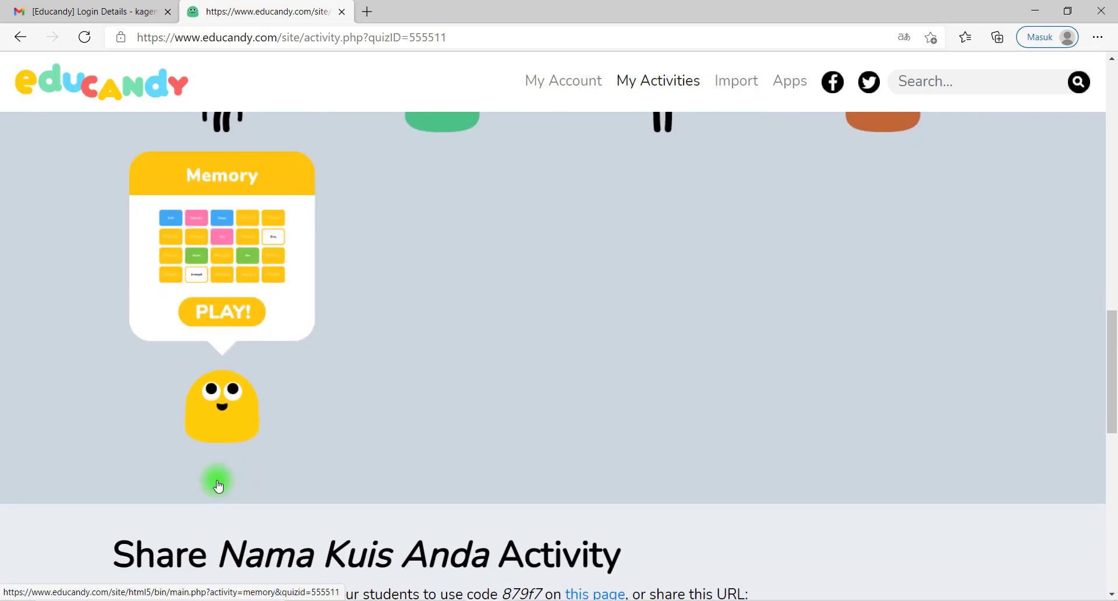
{"action": "right_click", "coordinate": [233, 245]}
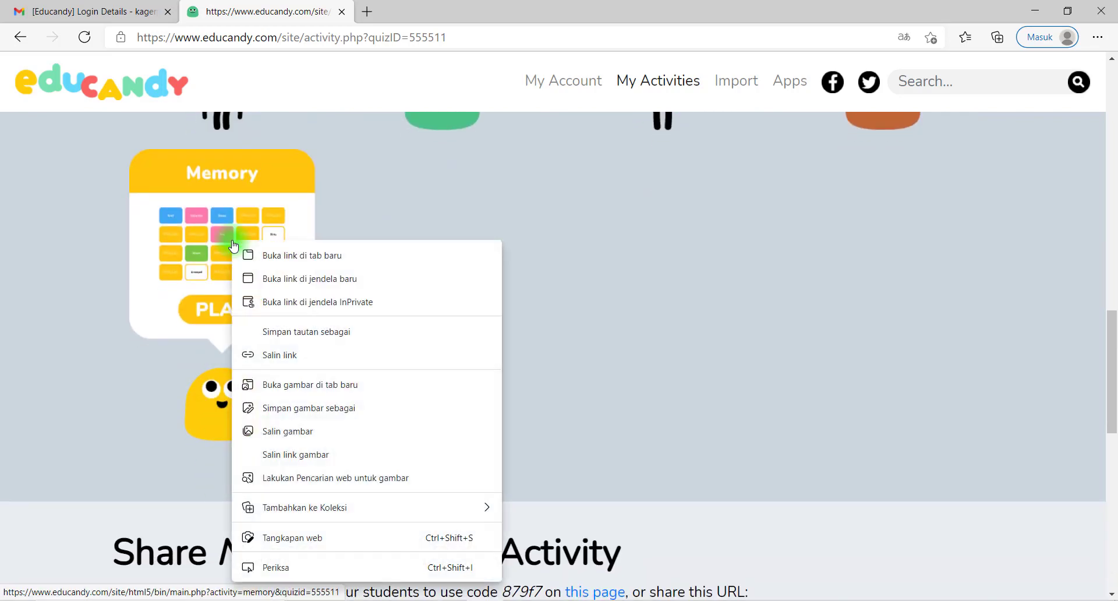
{"action": "left_click", "coordinate": [270, 255]}
{"action": "left_click", "coordinate": [452, 5]}
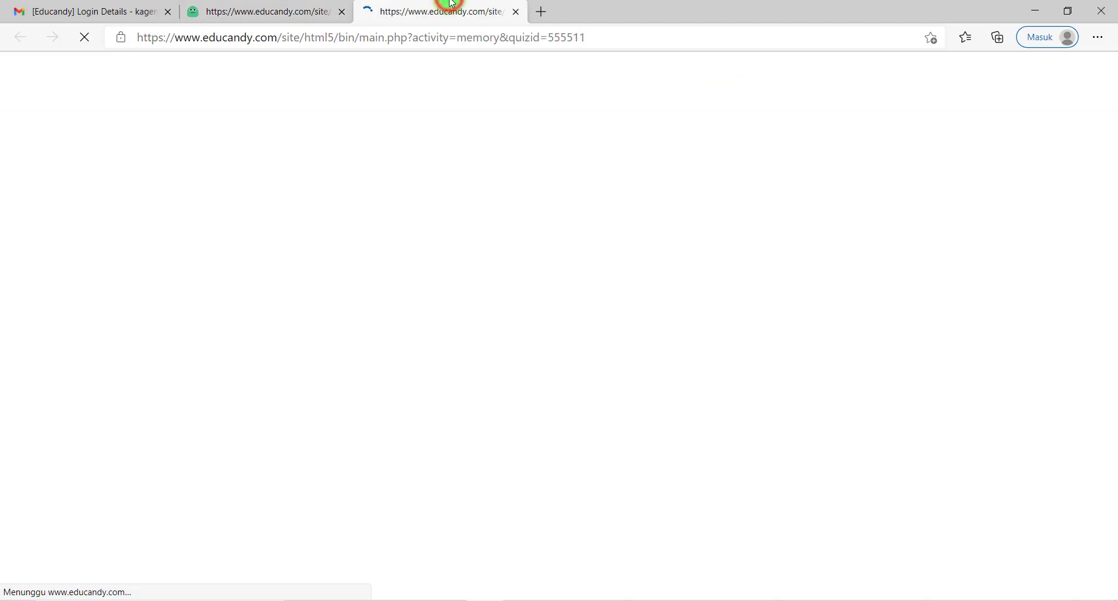
{"action": "left_click", "coordinate": [282, 8]}
{"action": "left_click", "coordinate": [425, 11]}
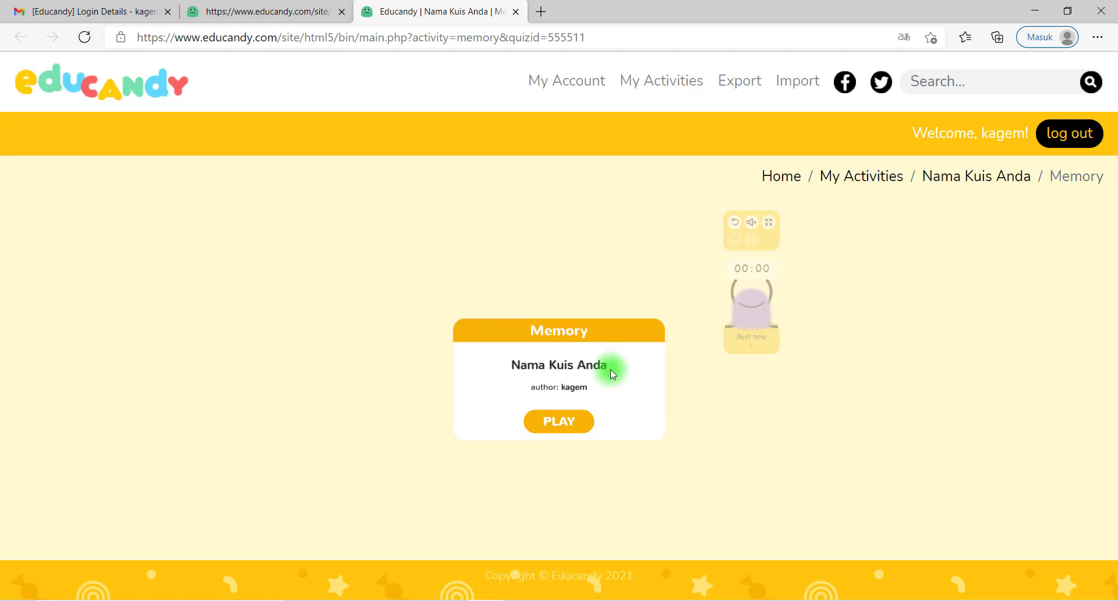
Step: Start the Memory game and match "Mata uang negara Indonesia" with "Rupiah" and "Makanan khas Wonosobo" with "Mie ongklok"
{"action": "left_click", "coordinate": [559, 422]}
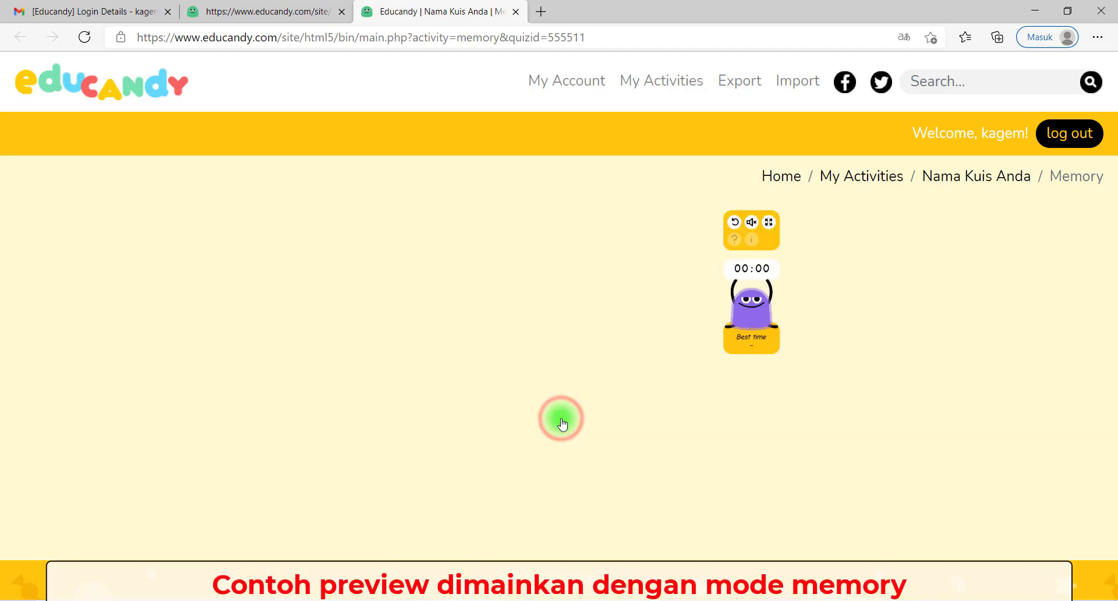
{"action": "left_click", "coordinate": [540, 248]}
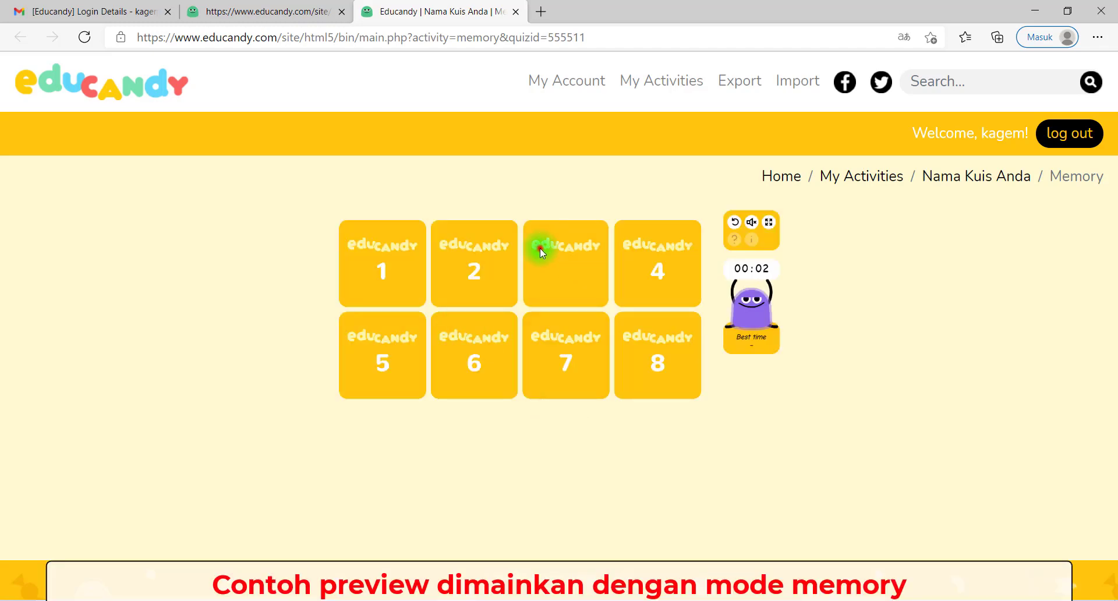
{"action": "left_click", "coordinate": [404, 352]}
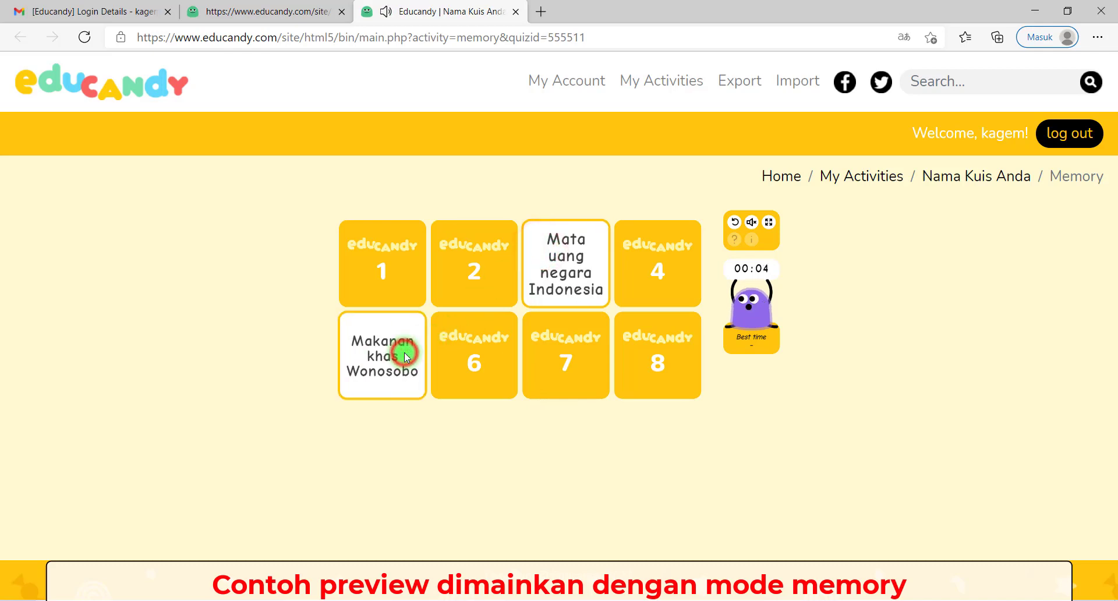
{"action": "left_click", "coordinate": [652, 267]}
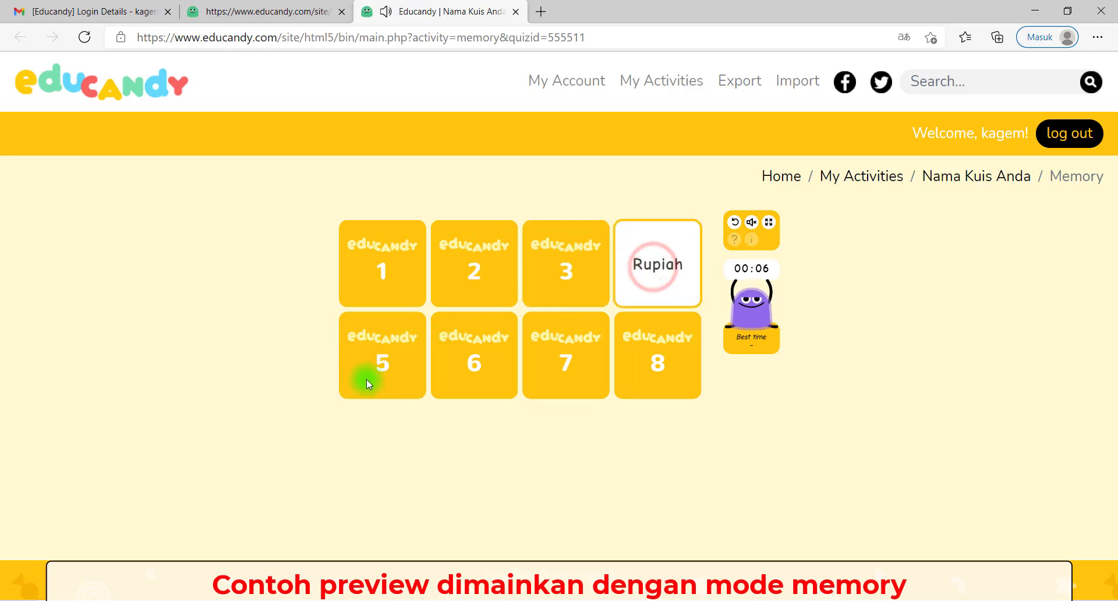
{"action": "left_click", "coordinate": [558, 265]}
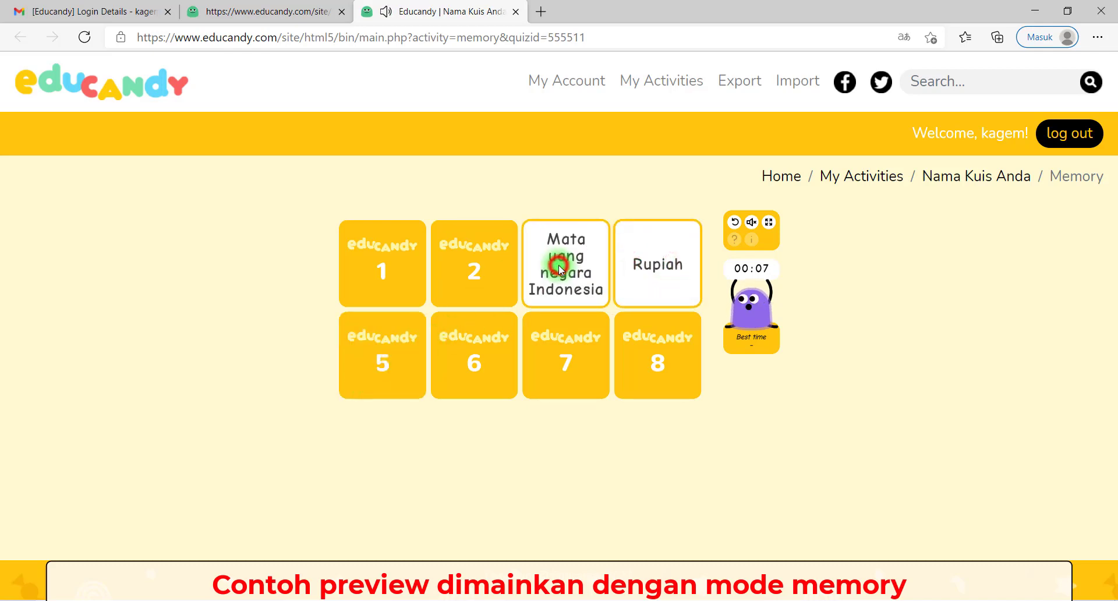
{"action": "left_click", "coordinate": [432, 274]}
{"action": "left_click", "coordinate": [378, 362]}
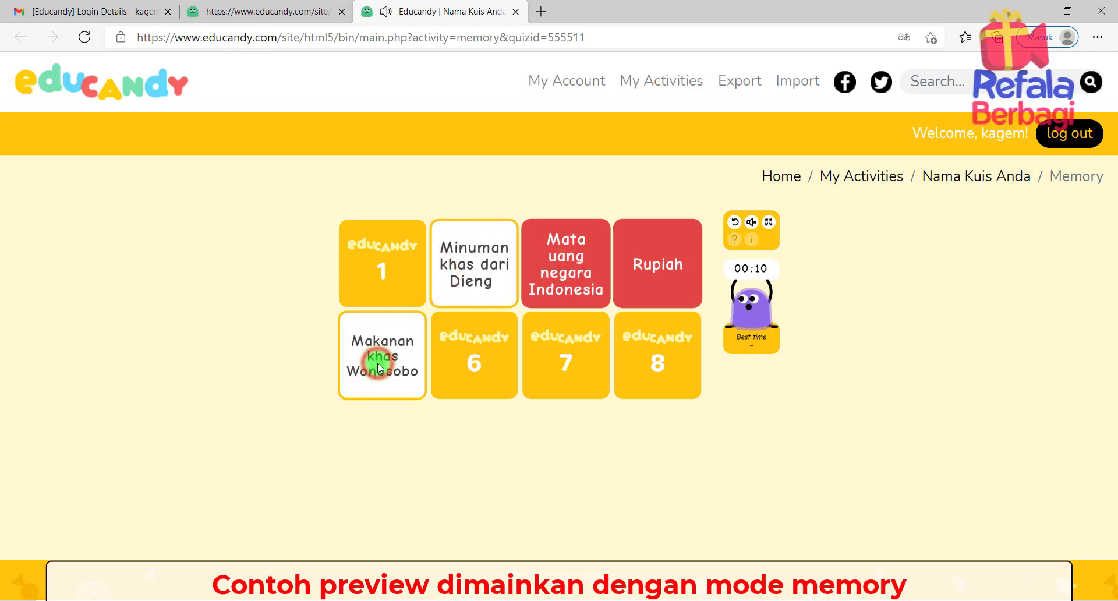
{"action": "left_click", "coordinate": [403, 283]}
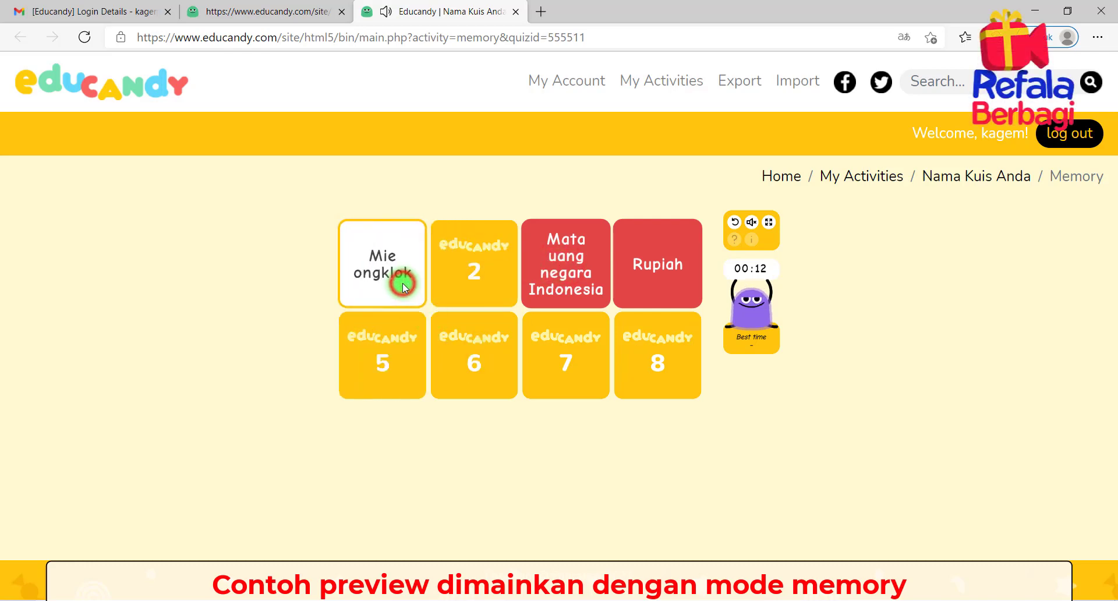
{"action": "left_click", "coordinate": [365, 357]}
Step: Match "Ibu kota Indonesia" with "Jakarta" and "Minuman khas dari Dieng" with "Carica", and close the Memory game's browser tab
{"action": "left_click", "coordinate": [452, 286]}
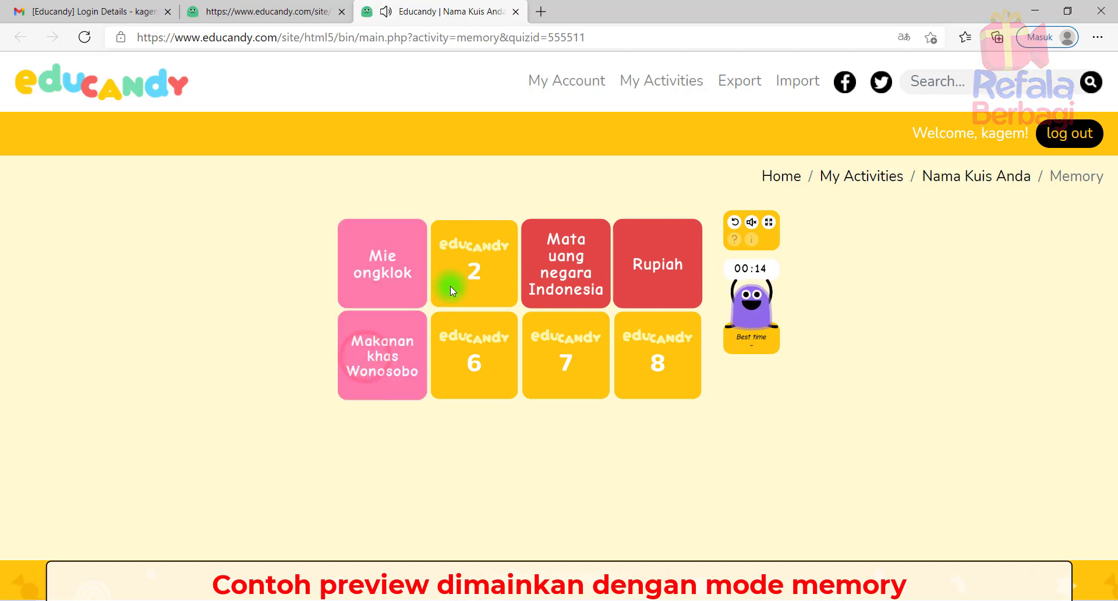
{"action": "left_click", "coordinate": [473, 351]}
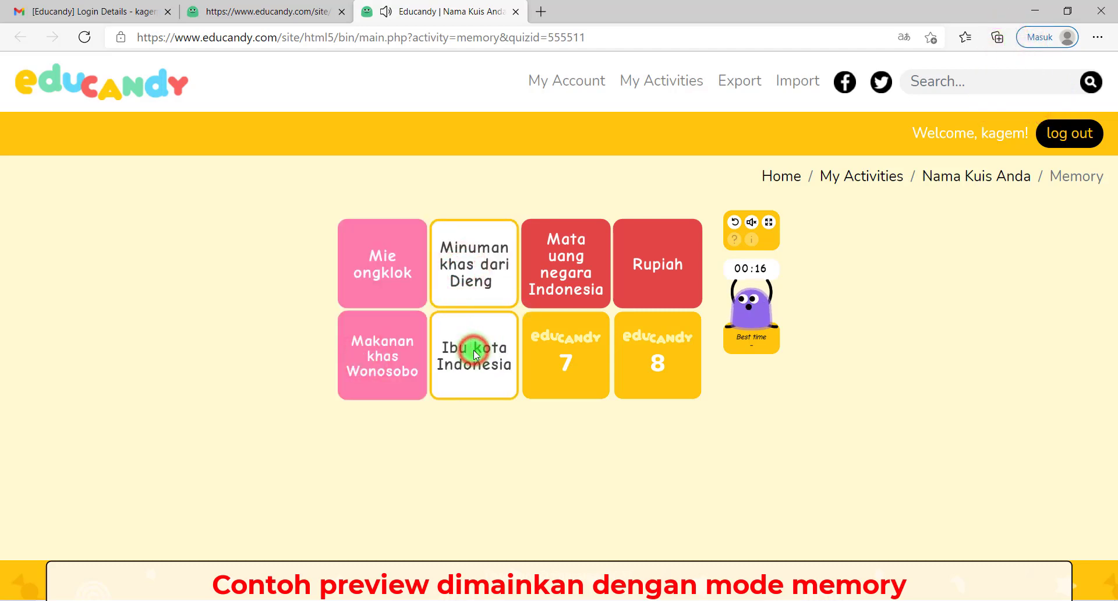
{"action": "left_click", "coordinate": [657, 353]}
{"action": "left_click", "coordinate": [493, 346]}
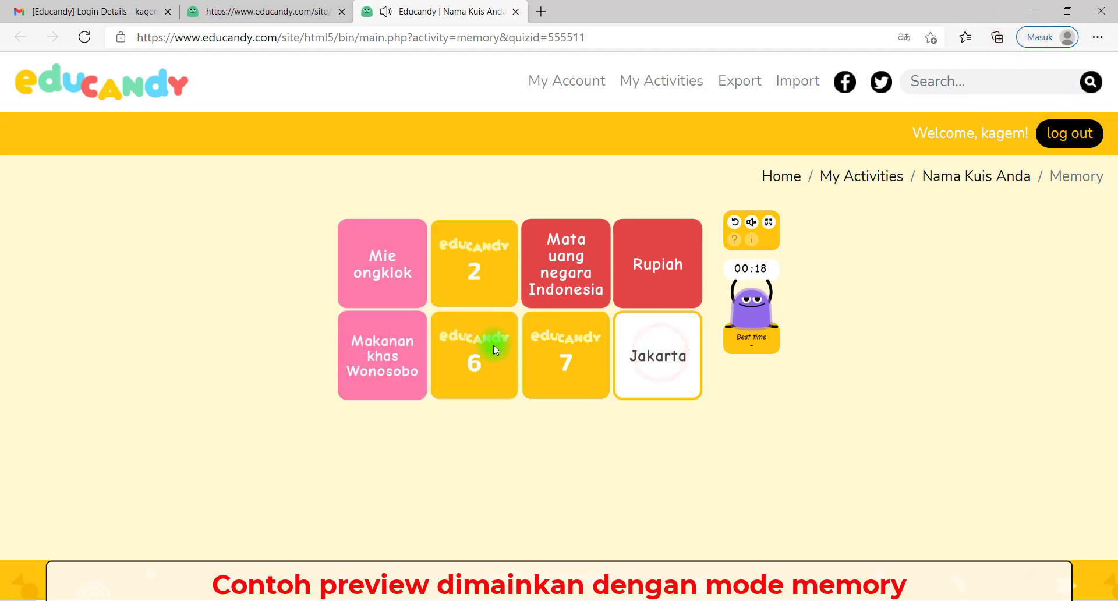
{"action": "left_click", "coordinate": [582, 354]}
{"action": "left_click", "coordinate": [502, 279]}
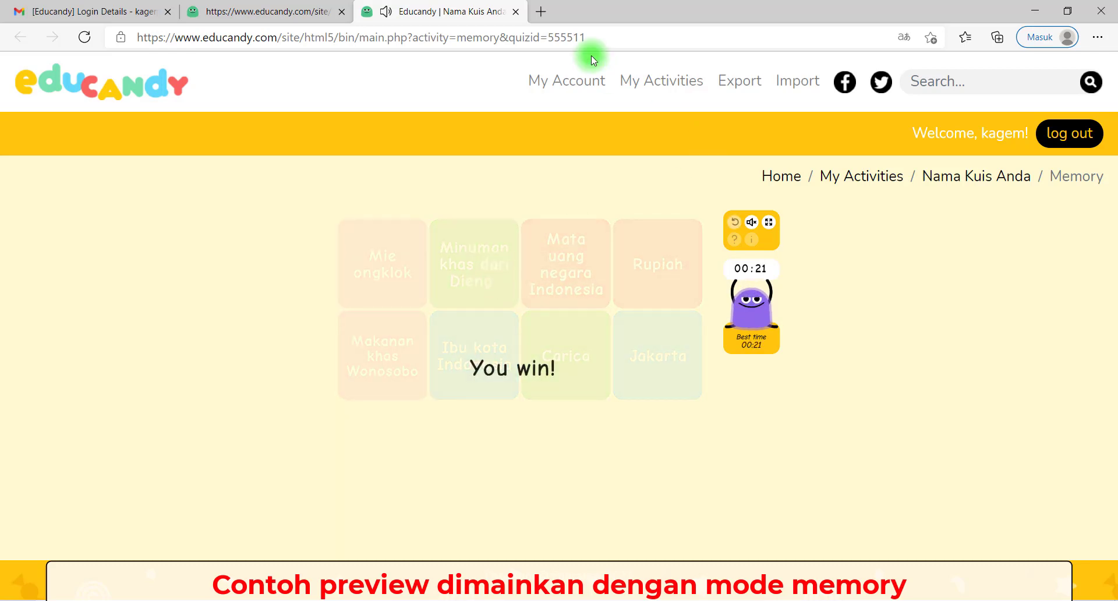
{"action": "left_click", "coordinate": [515, 12]}
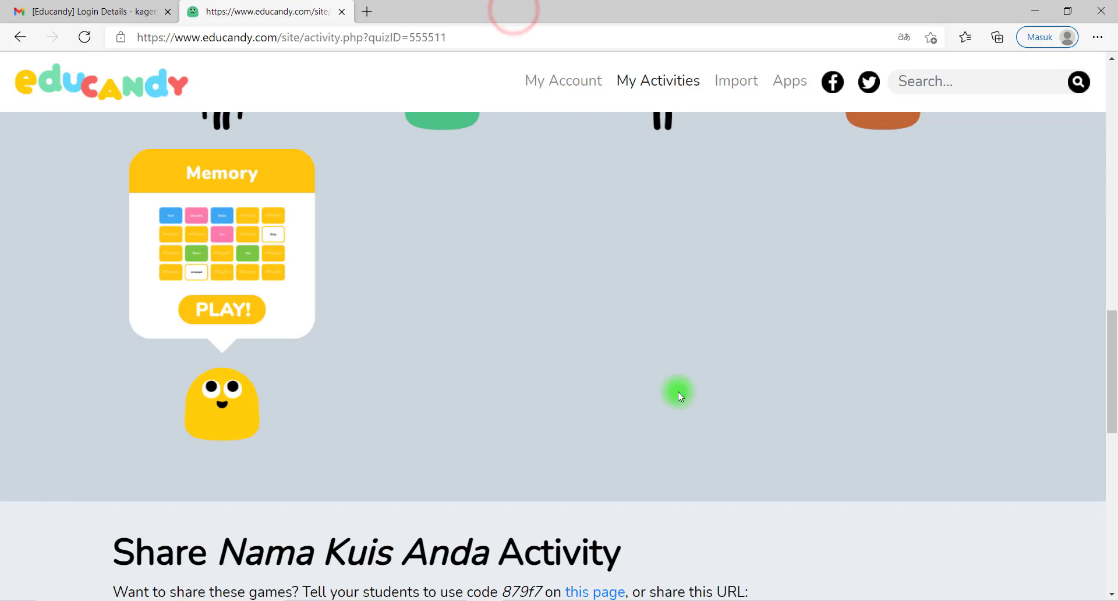
Step: Copy the activity's share URL and look through the embed code and optional activity details sections
{"action": "scroll", "coordinate": [678, 391], "scroll_direction": "down", "scroll_amount": 8}
{"action": "scroll", "coordinate": [675, 393], "scroll_direction": "up", "scroll_amount": 1}
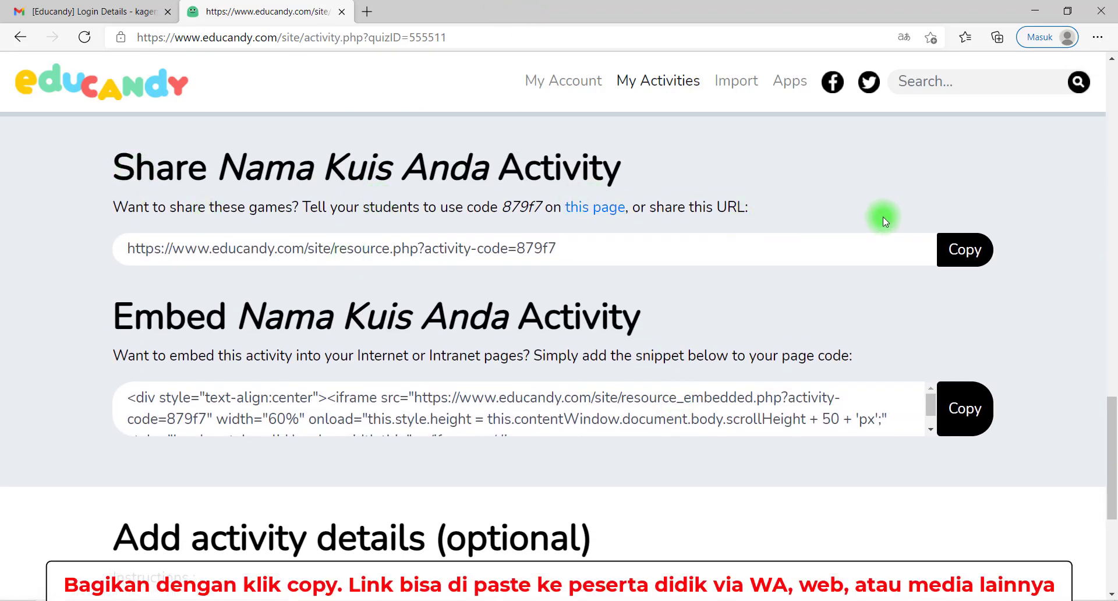
{"action": "left_click", "coordinate": [964, 253]}
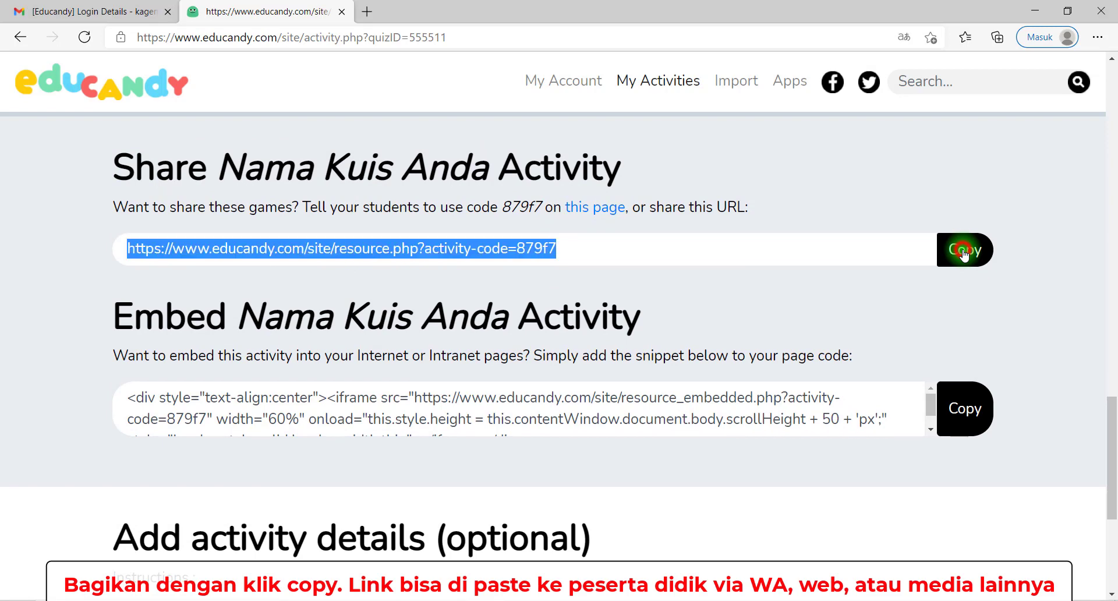
{"action": "scroll", "coordinate": [1031, 322], "scroll_direction": "down", "scroll_amount": 2}
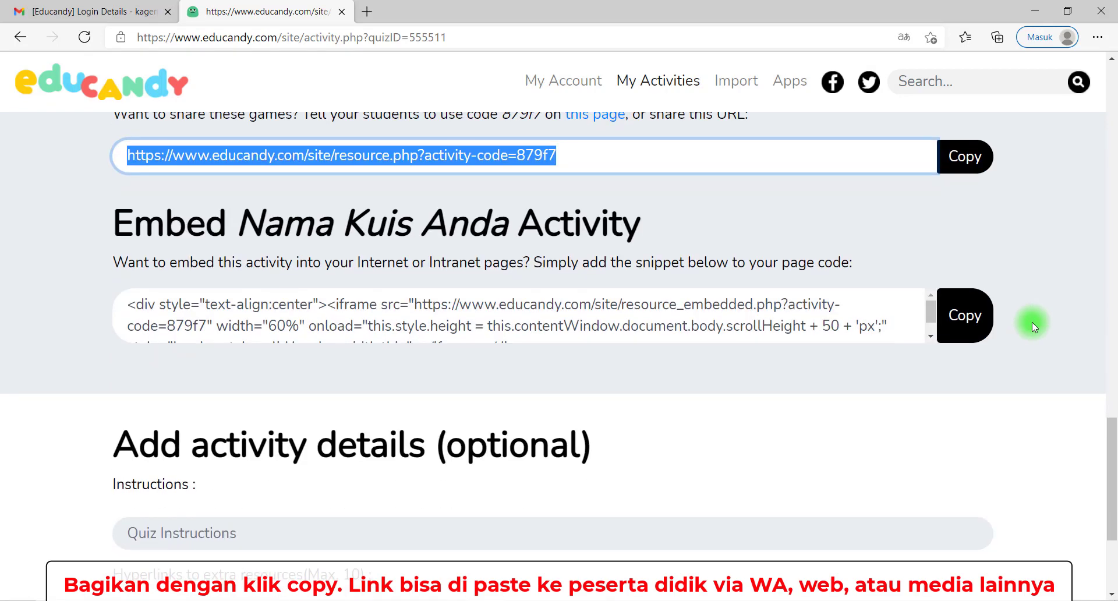
{"action": "left_click", "coordinate": [963, 315]}
{"action": "scroll", "coordinate": [1032, 356], "scroll_direction": "down", "scroll_amount": 2}
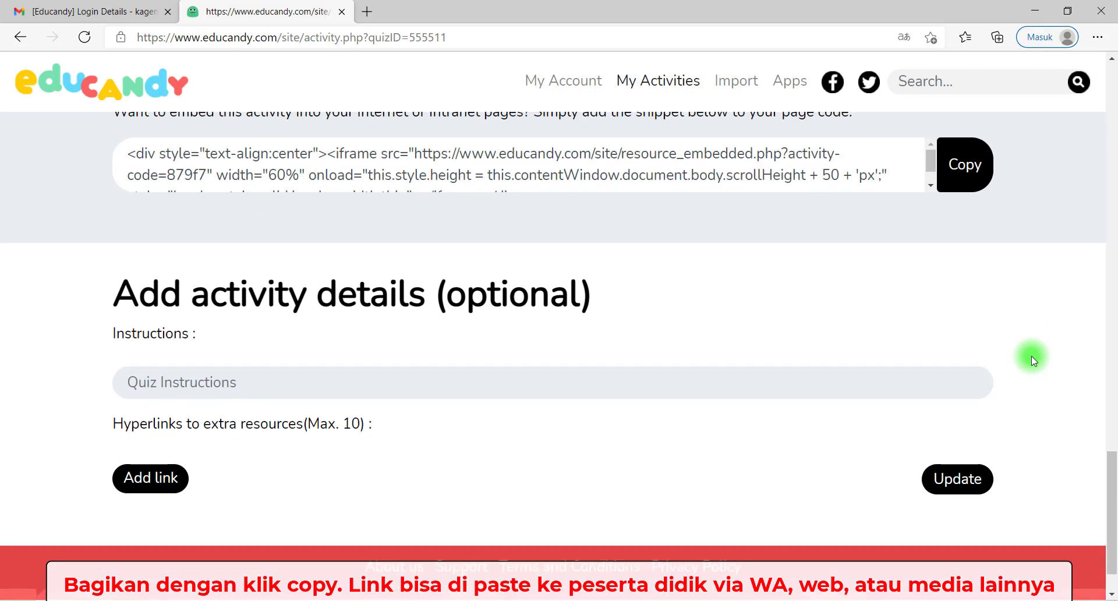
{"action": "scroll", "coordinate": [1032, 356], "scroll_direction": "up", "scroll_amount": 1}
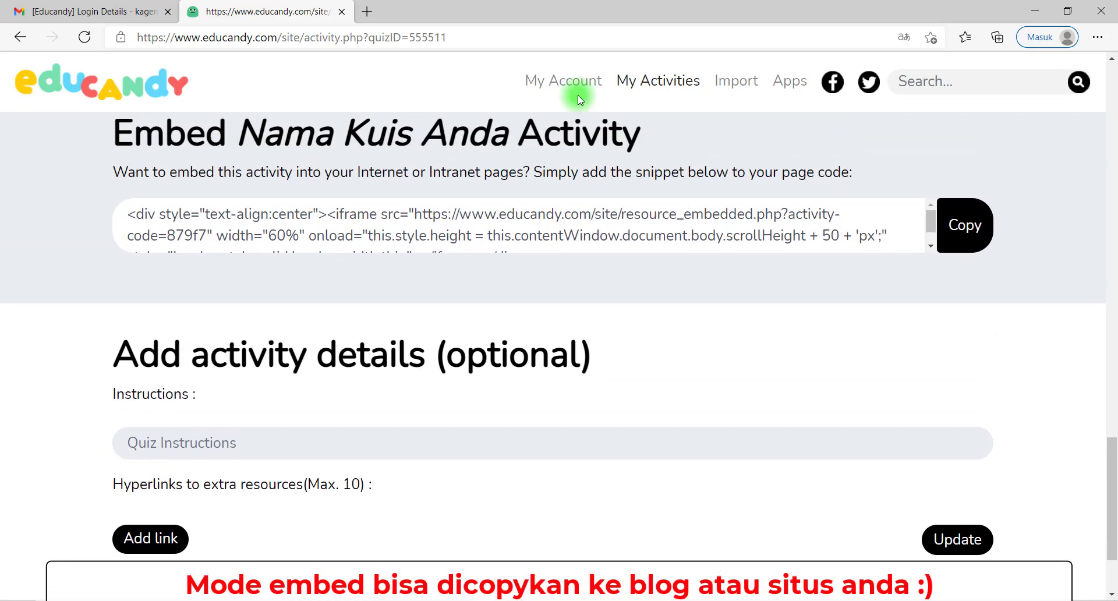
Step: Open the copied share URL in a new browser tab, dismissing the translation offer to look through the listed games
{"action": "left_click", "coordinate": [367, 11]}
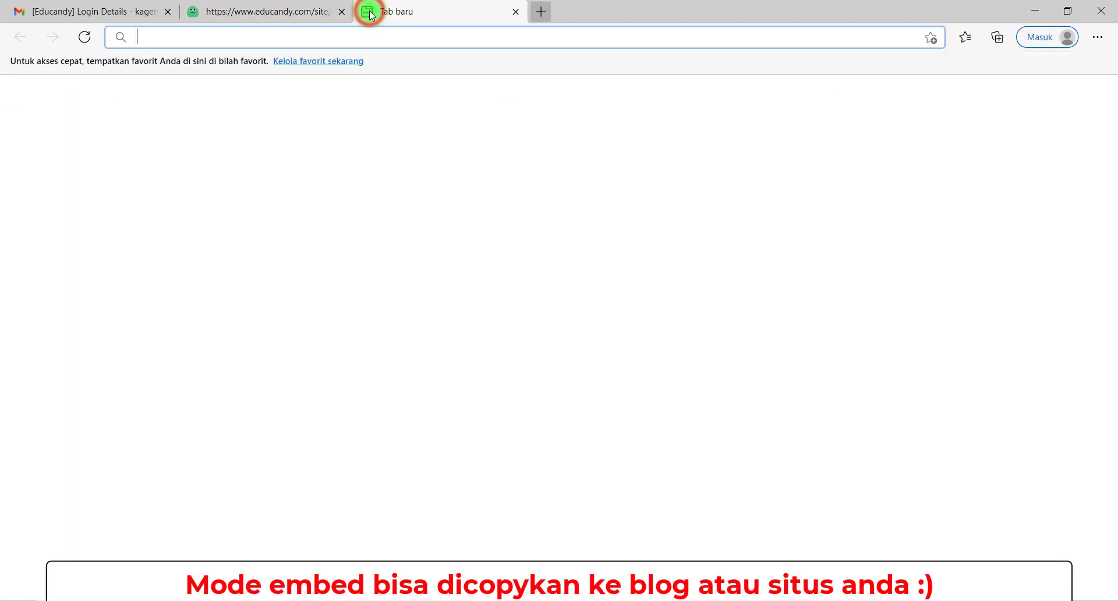
{"action": "key", "text": "ctrl+v"}
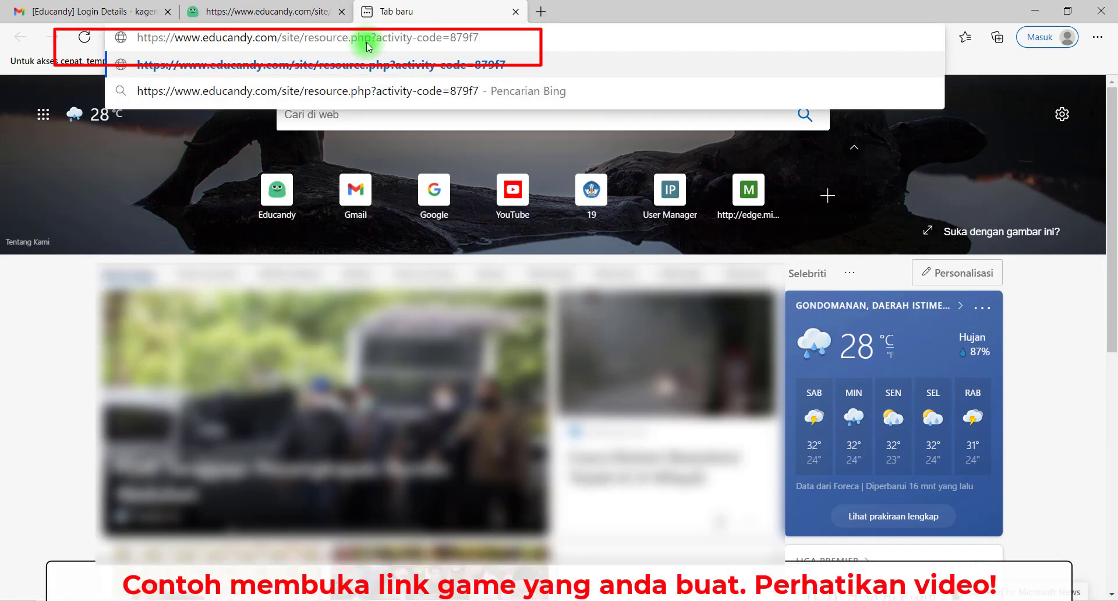
{"action": "key", "text": "Return"}
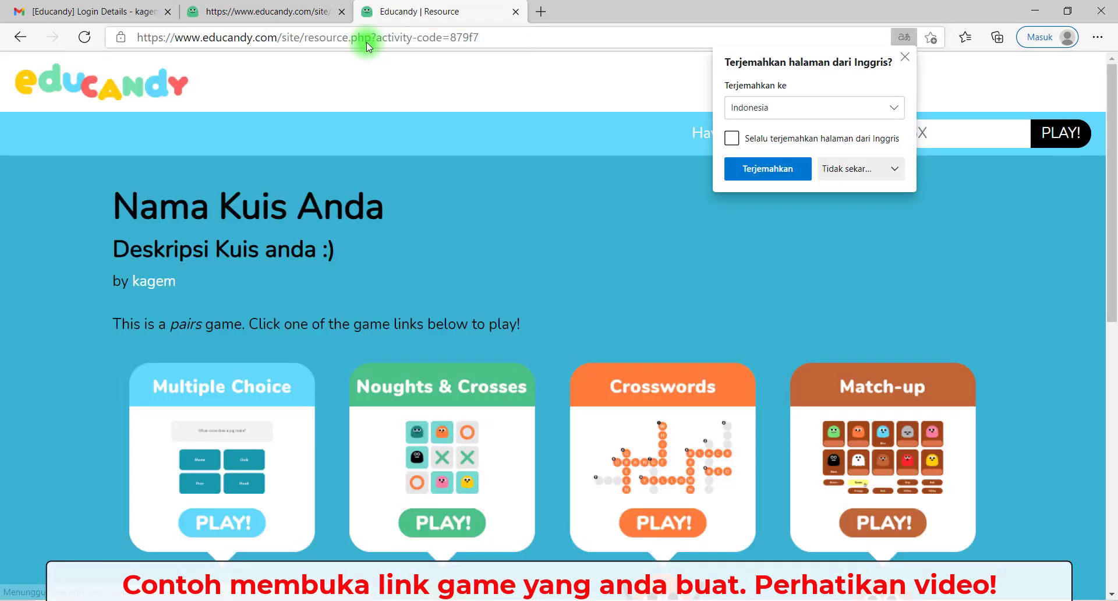
{"action": "left_click", "coordinate": [908, 60]}
{"action": "scroll", "coordinate": [540, 301], "scroll_direction": "down", "scroll_amount": 10}
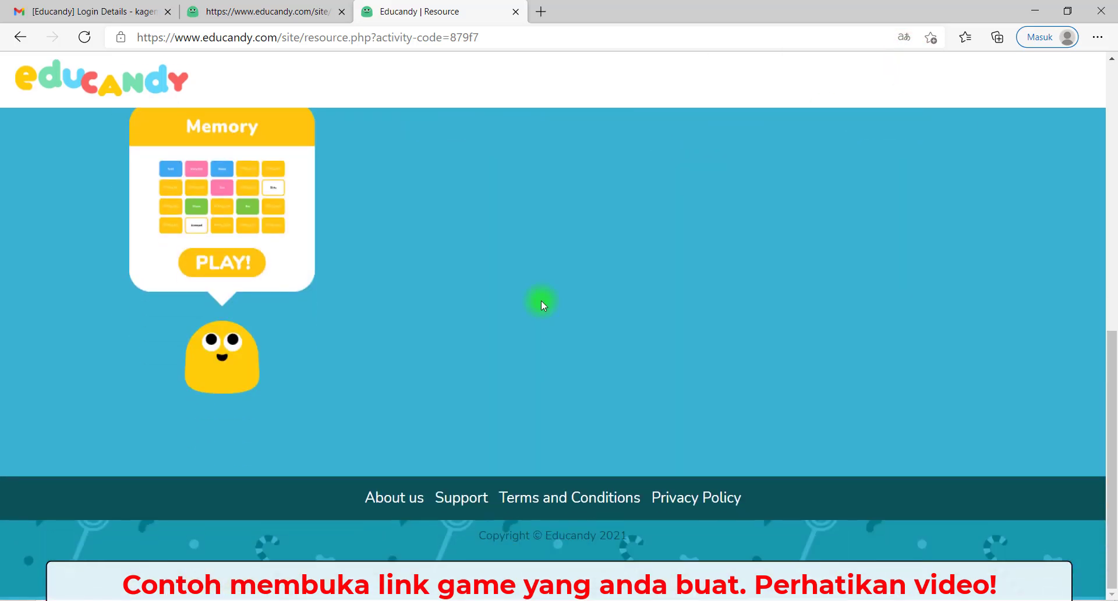
Step: Start the Crosswords game from the shared activity page and answer clue 1, "Minuman khas dari Dieng", with "CARICA"
{"action": "scroll", "coordinate": [541, 301], "scroll_direction": "up", "scroll_amount": 5}
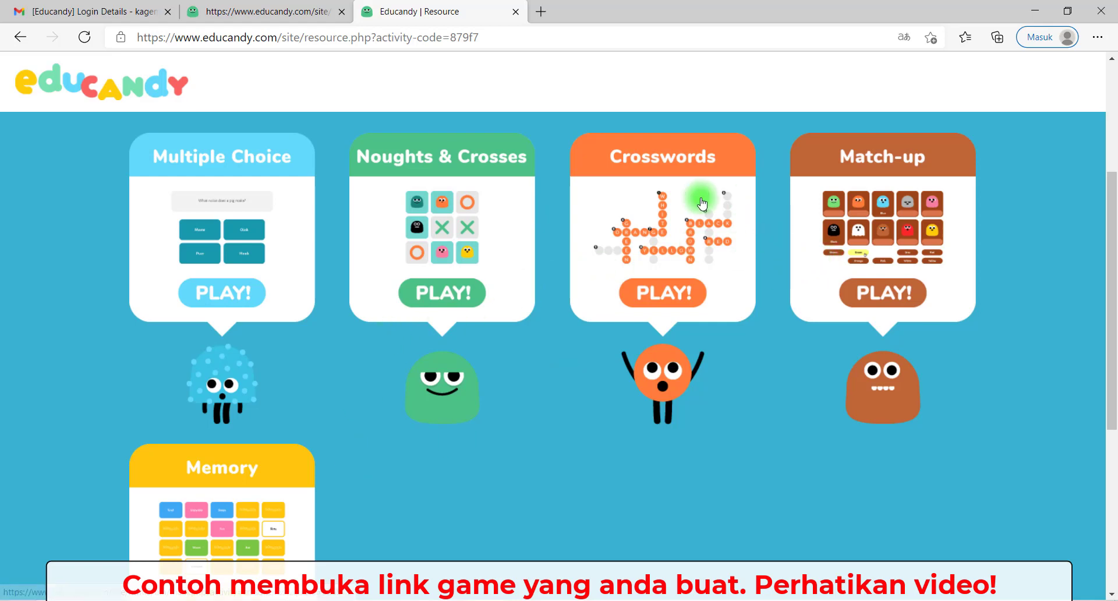
{"action": "left_click", "coordinate": [662, 220]}
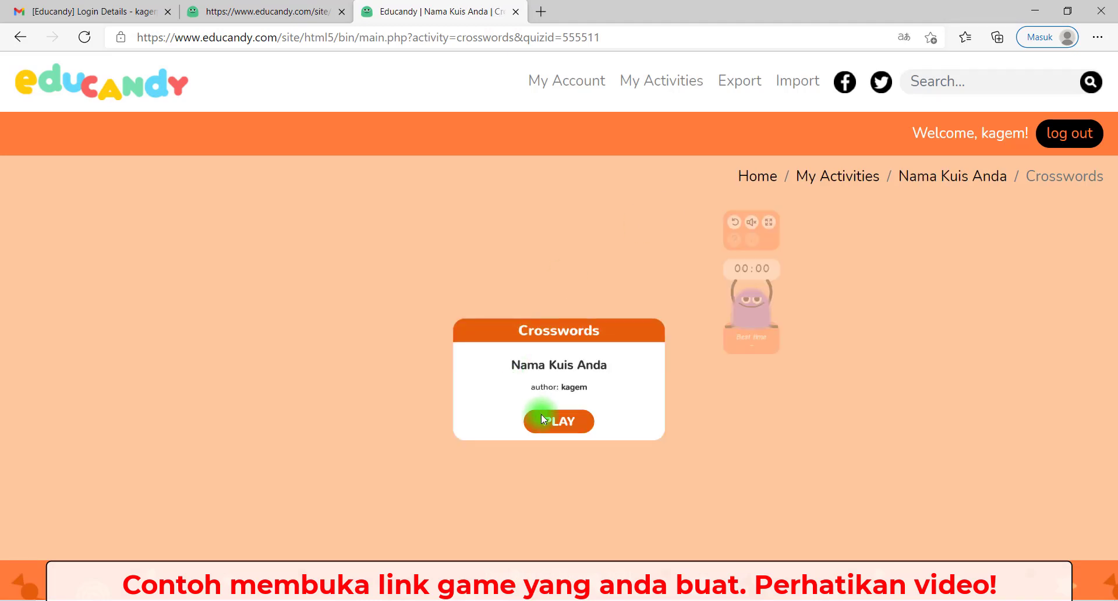
{"action": "left_click", "coordinate": [541, 419]}
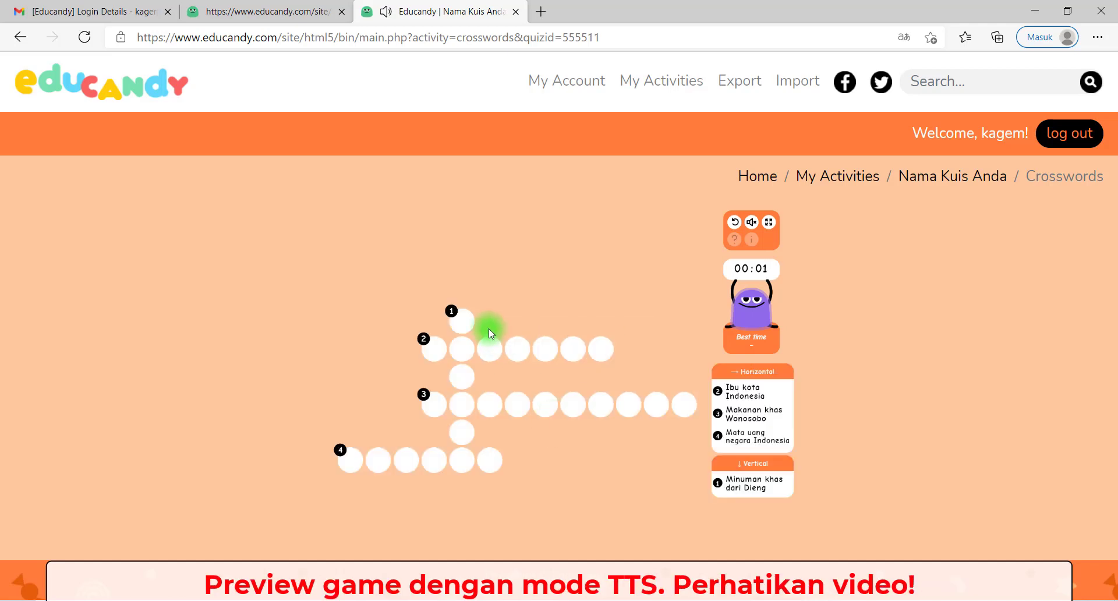
{"action": "left_click", "coordinate": [463, 321]}
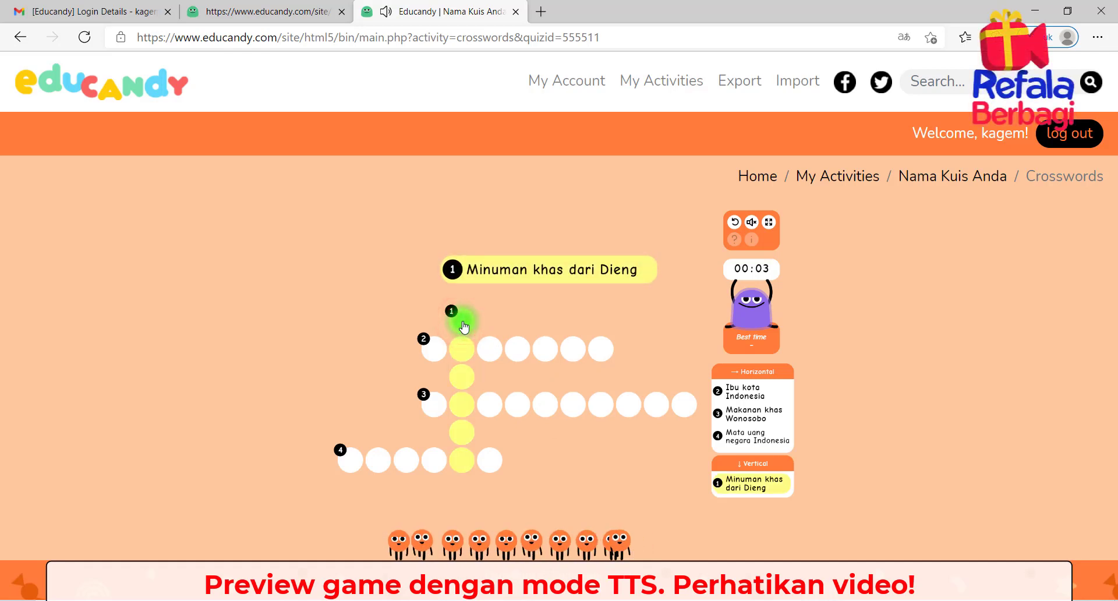
{"action": "type", "text": "CARICA"}
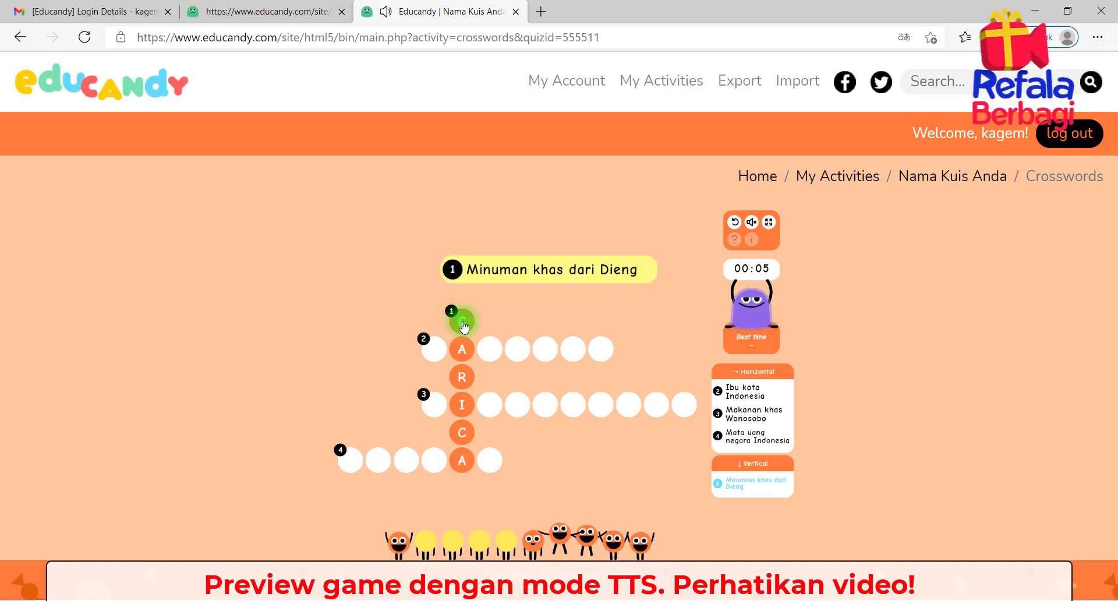
Step: Fill in crossword clue 2, "Ibu kota Indonesia", with "JAKARTA" and clue 3, "Makanan khas Wonosobo", with "MIEONGKLOK"
{"action": "left_click", "coordinate": [430, 351]}
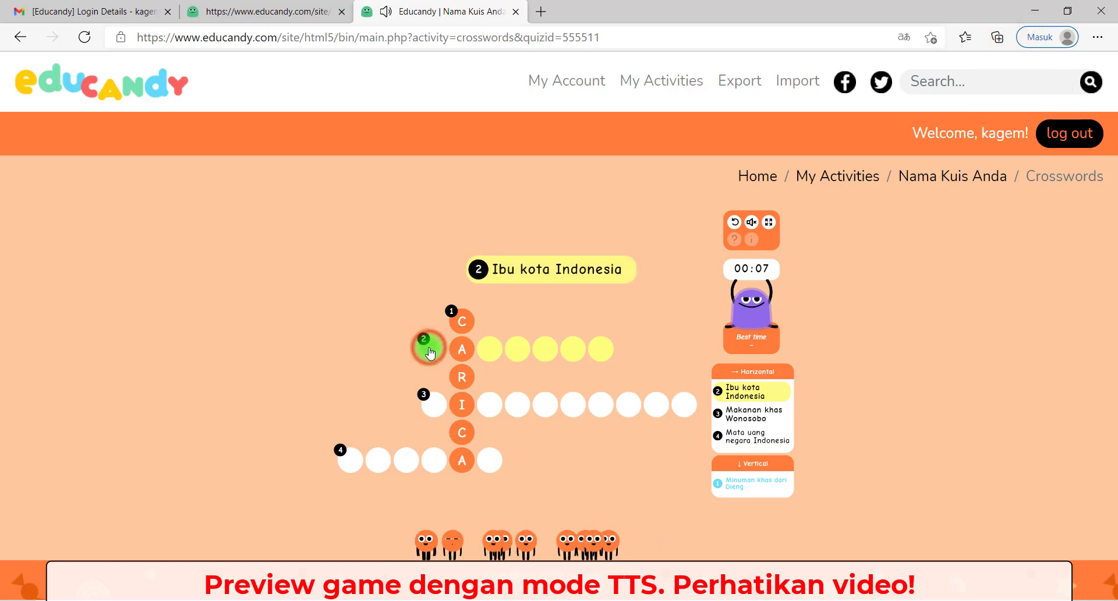
{"action": "type", "text": "JAK"}
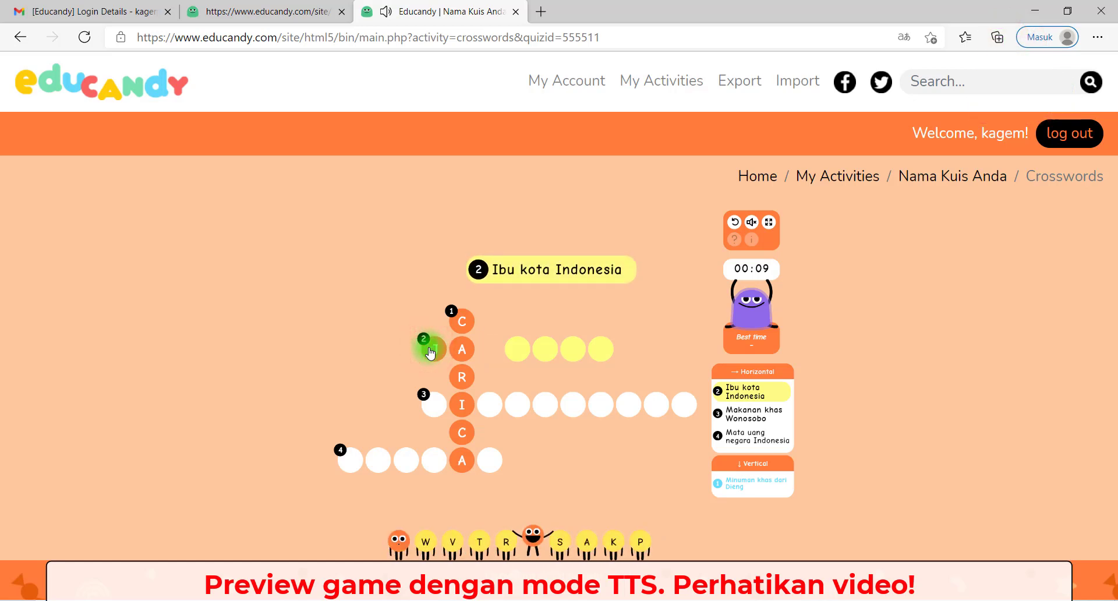
{"action": "type", "text": "ARTA"}
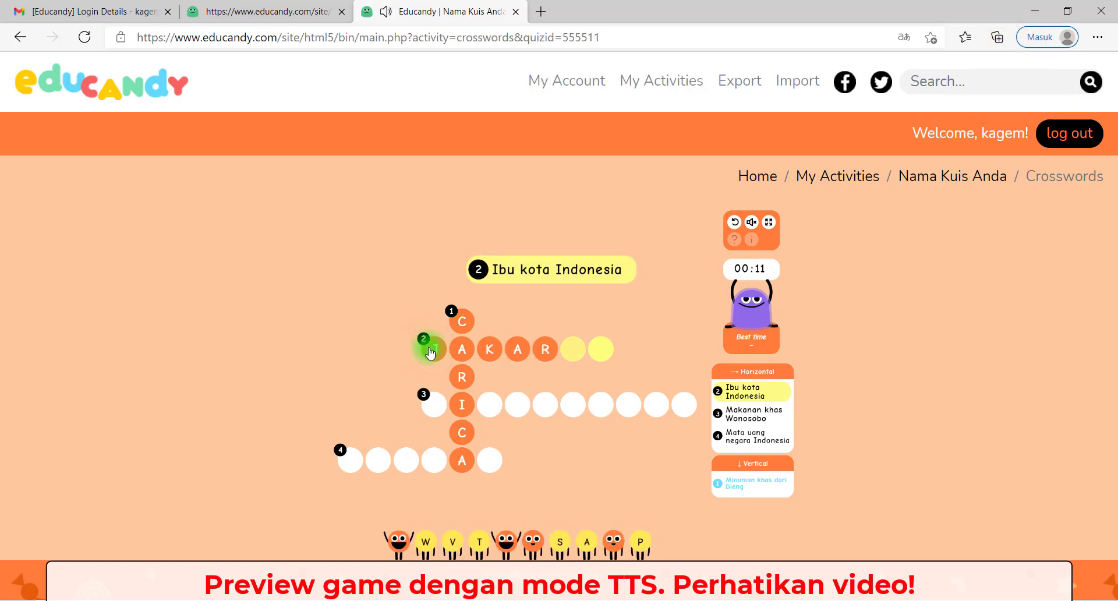
{"action": "left_click", "coordinate": [429, 419]}
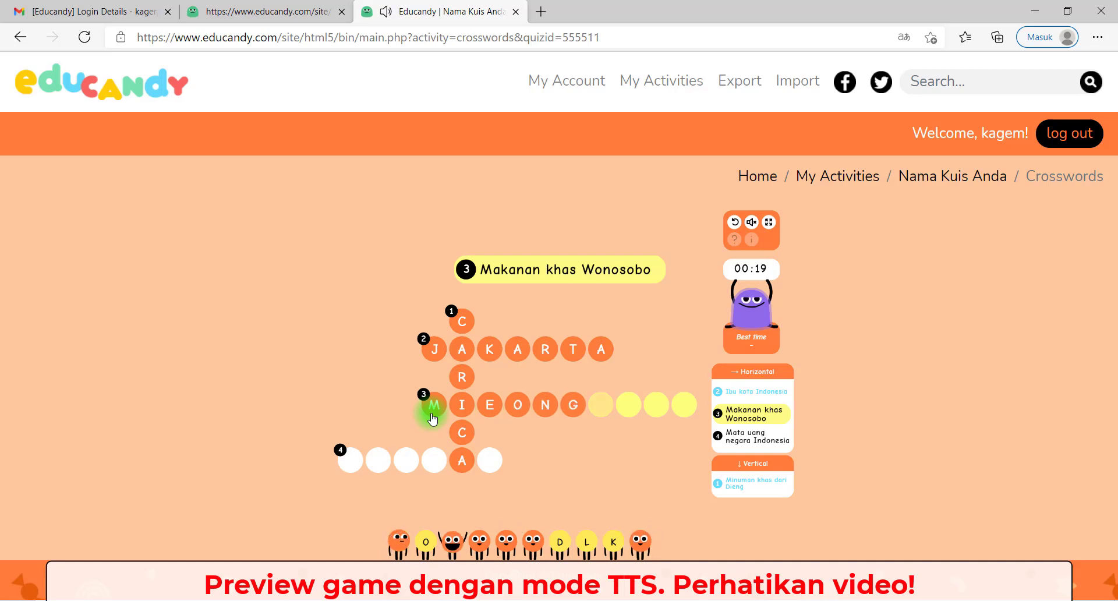
{"action": "type", "text": "MIEONGKLOK"}
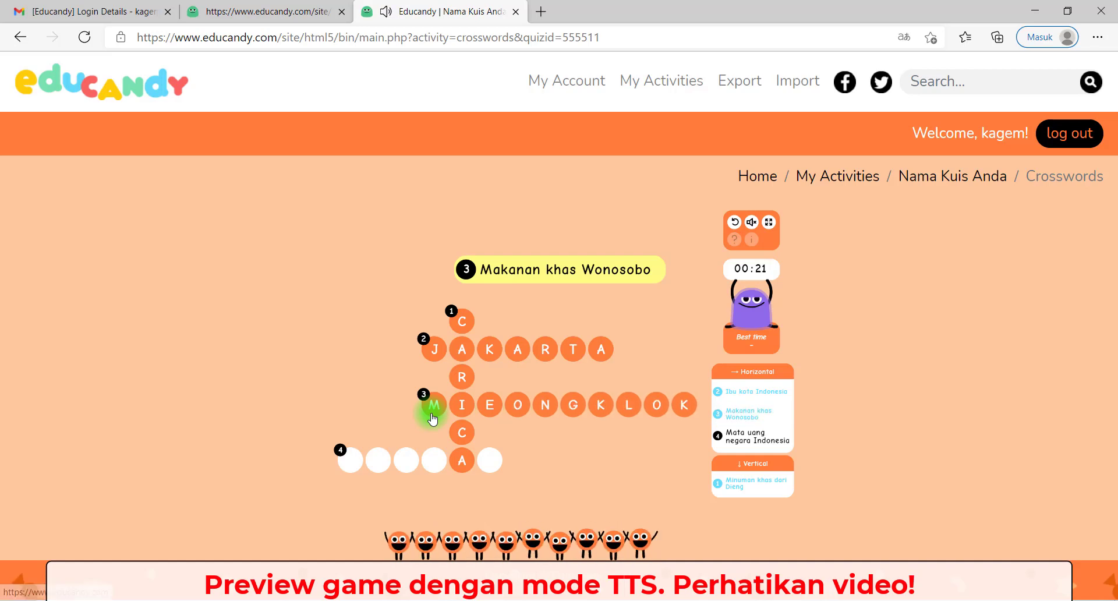
Step: Answer crossword clue 4, "Mata uang negara Indonesia", with "RUPIAH" and close the game's browser tab
{"action": "left_click", "coordinate": [356, 465]}
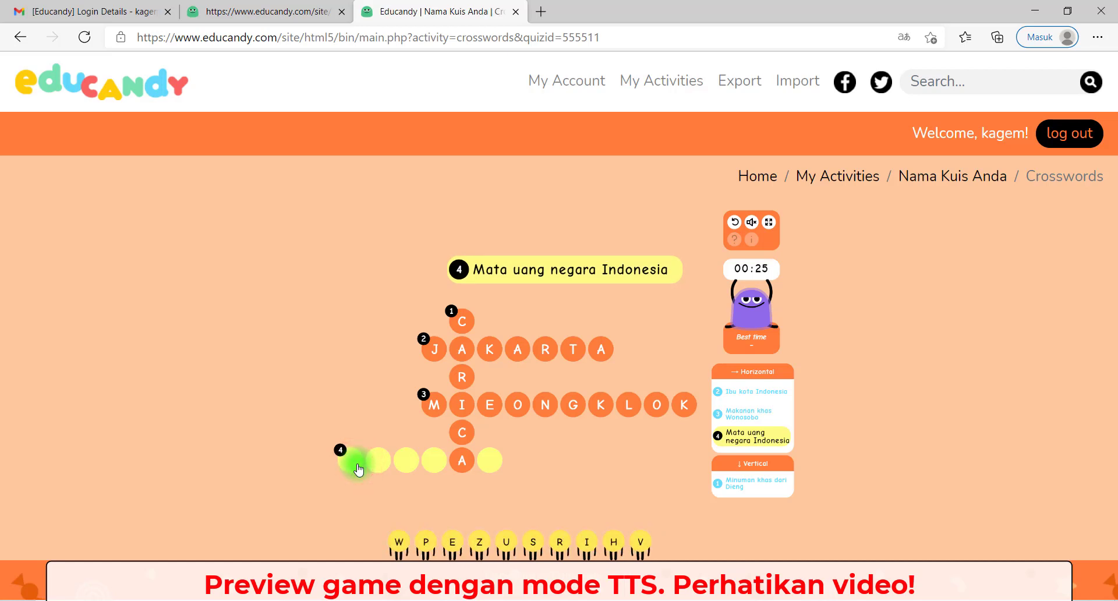
{"action": "type", "text": "rupih"}
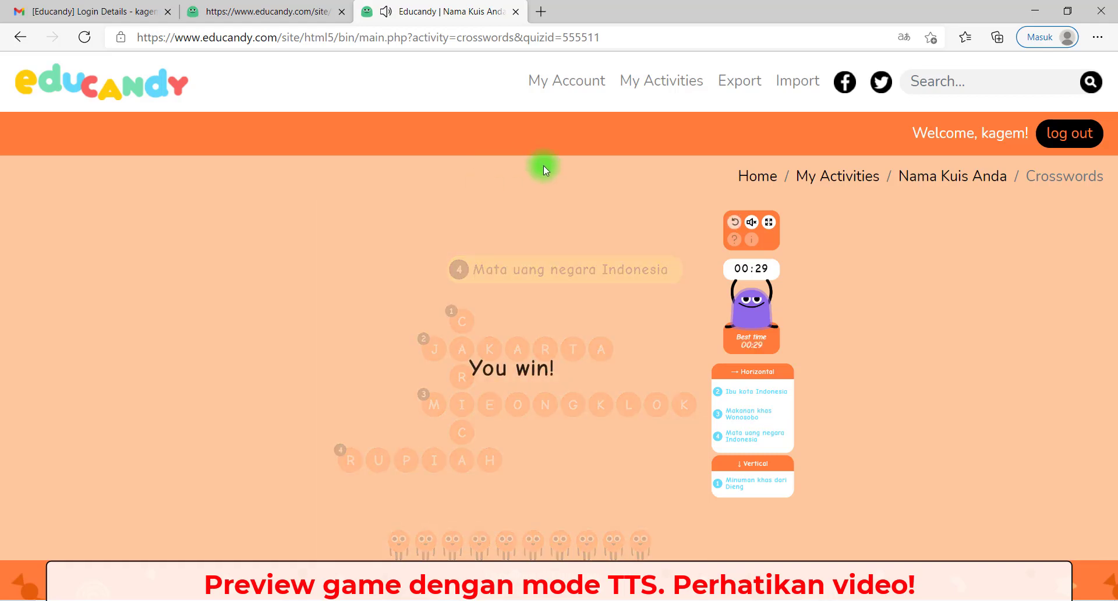
{"action": "left_click", "coordinate": [514, 14]}
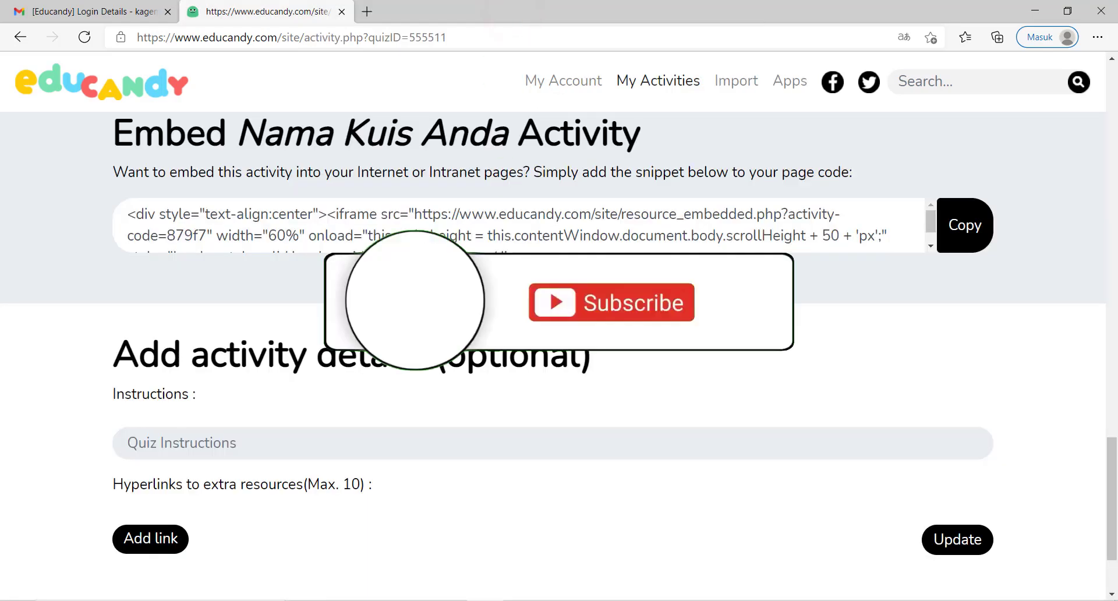
Step: Return to the My Activities page and look over the list of saved activities
{"action": "scroll", "coordinate": [589, 355], "scroll_direction": "up", "scroll_amount": 5}
{"action": "scroll", "coordinate": [589, 355], "scroll_direction": "up", "scroll_amount": 10}
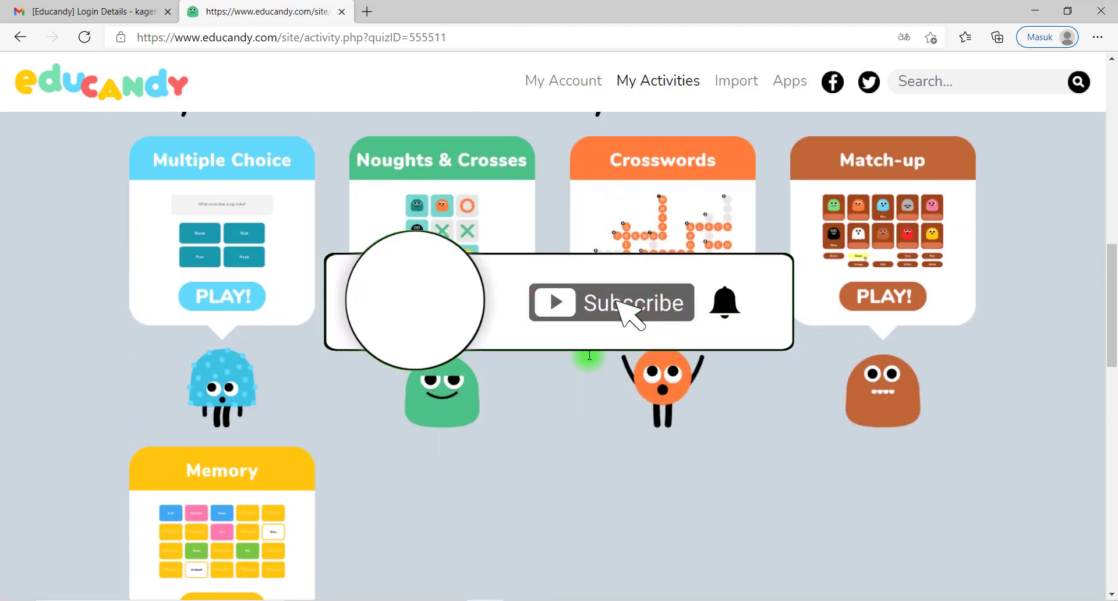
{"action": "scroll", "coordinate": [589, 355], "scroll_direction": "up", "scroll_amount": 6}
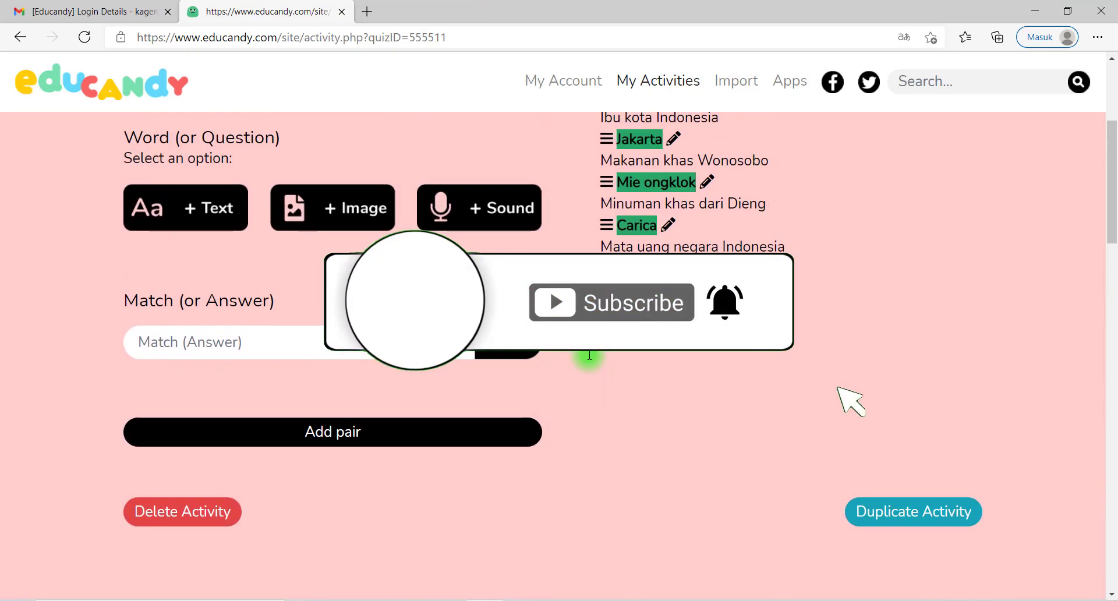
{"action": "scroll", "coordinate": [589, 355], "scroll_direction": "down", "scroll_amount": 1}
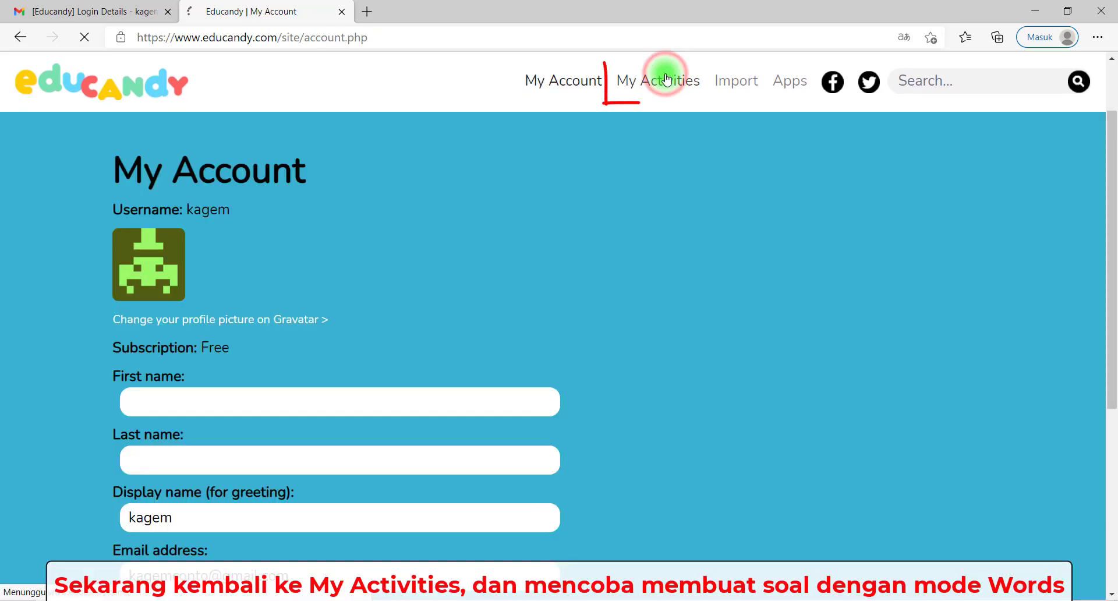
{"action": "left_click", "coordinate": [658, 82]}
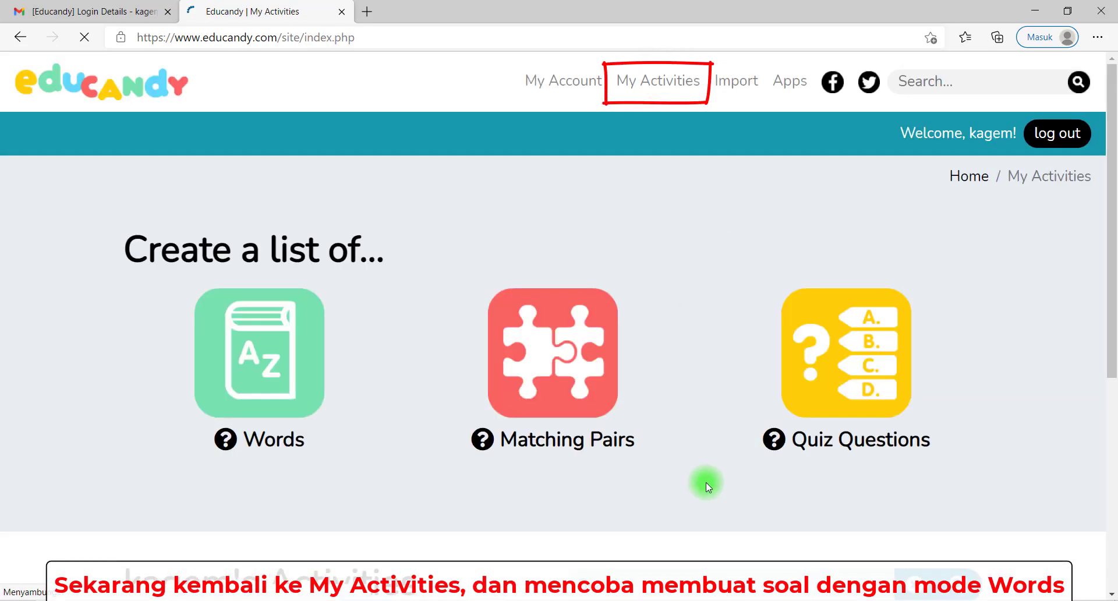
{"action": "scroll", "coordinate": [705, 482], "scroll_direction": "down", "scroll_amount": 4}
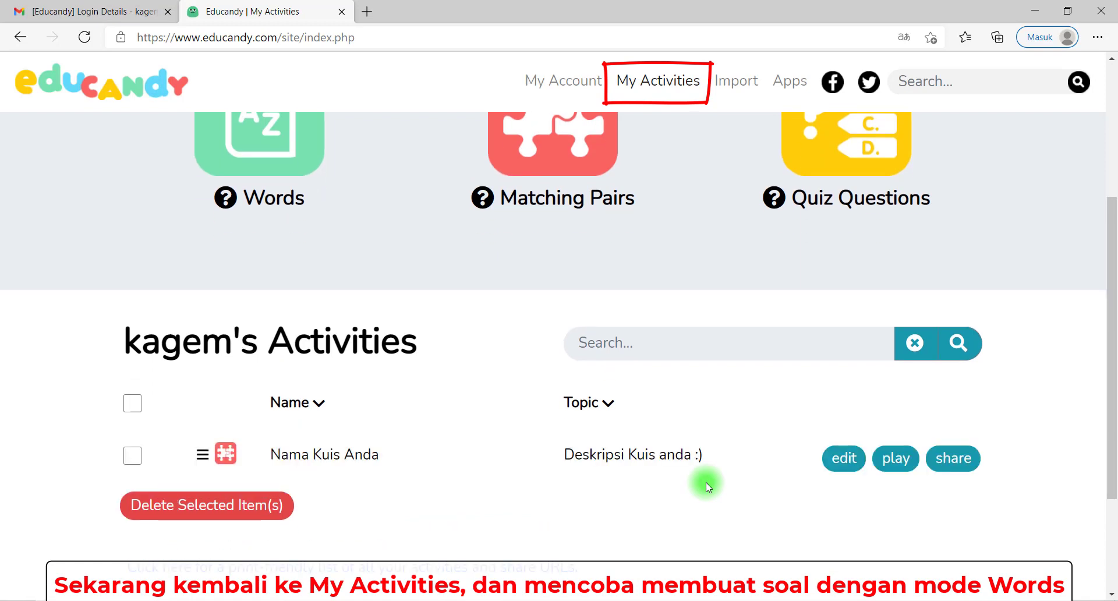
{"action": "scroll", "coordinate": [706, 482], "scroll_direction": "down", "scroll_amount": 1}
{"action": "scroll", "coordinate": [706, 482], "scroll_direction": "up", "scroll_amount": 2}
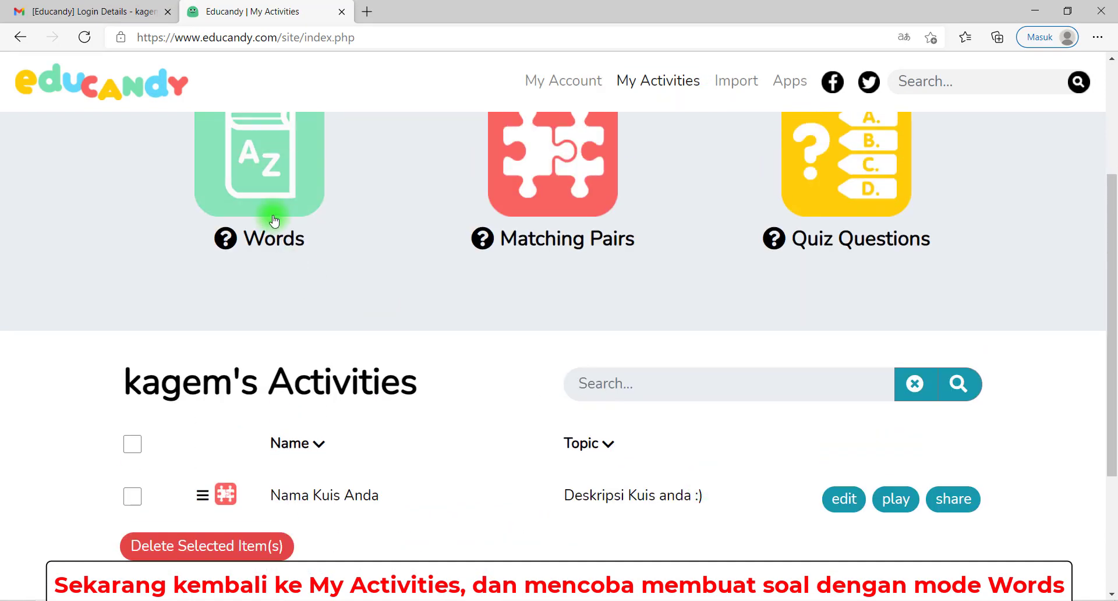
Step: Create a new Words activity named "Contoh 2" with the subject "Deskripsi Kuis anda :)"
{"action": "left_click", "coordinate": [252, 176]}
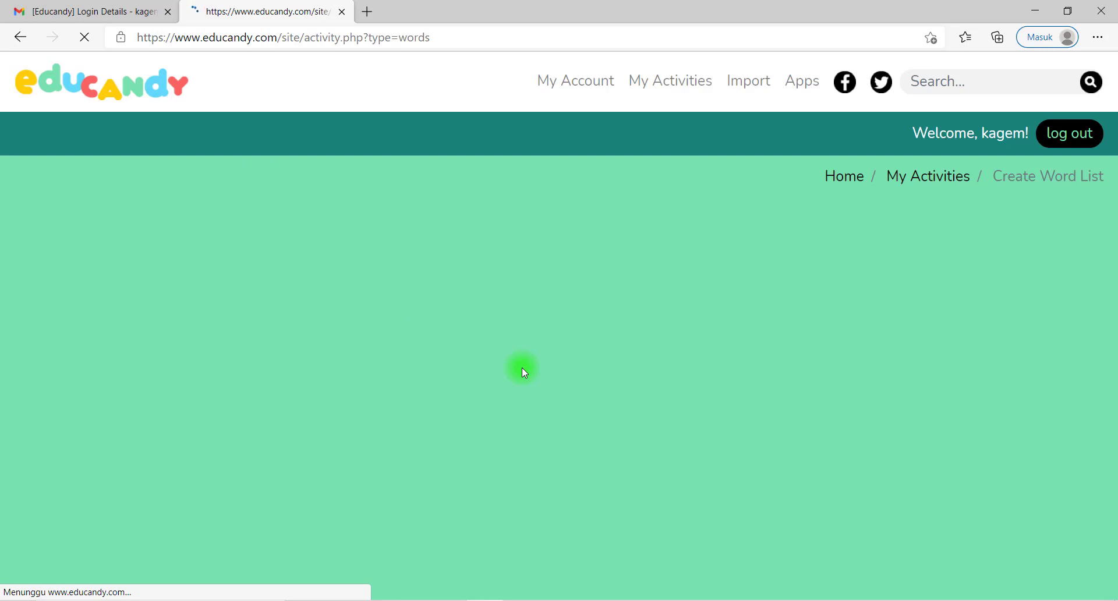
{"action": "scroll", "coordinate": [522, 368], "scroll_direction": "down", "scroll_amount": 3}
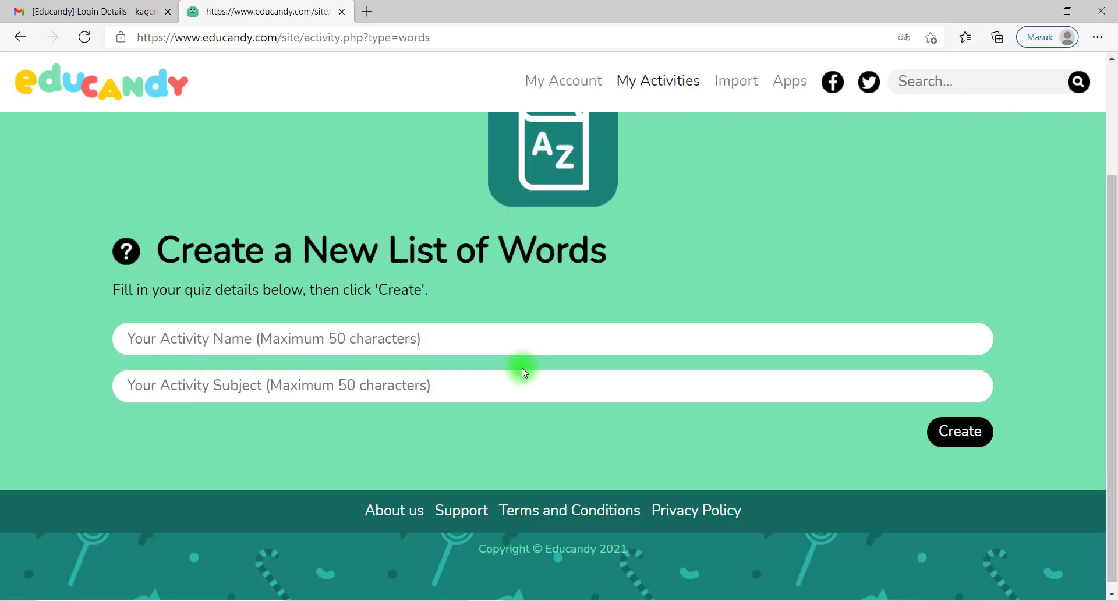
{"action": "left_click", "coordinate": [430, 335]}
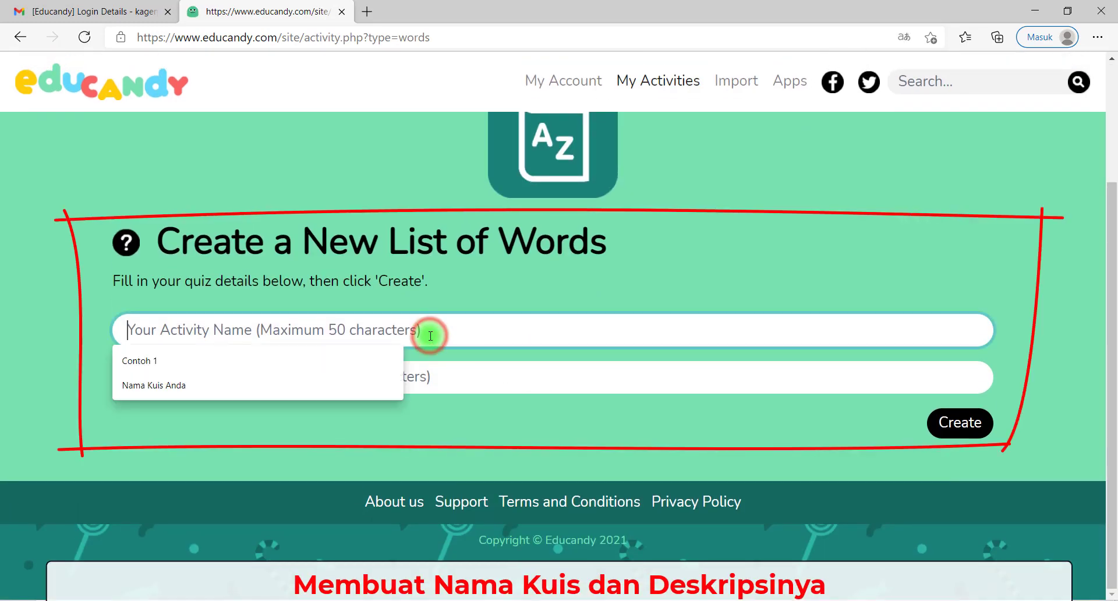
{"action": "type", "text": "C"}
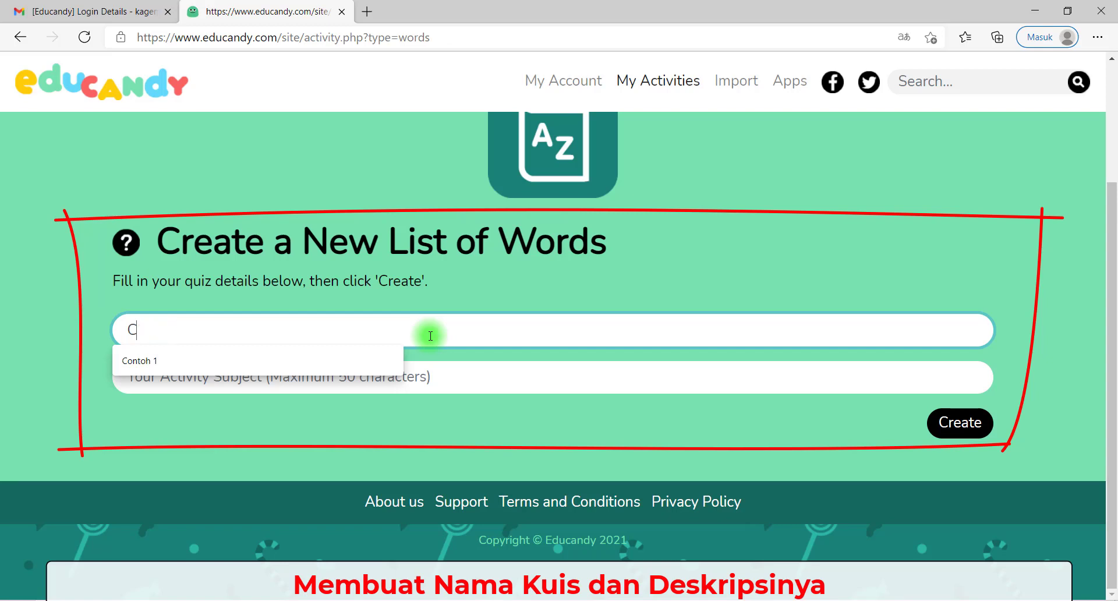
{"action": "type", "text": "Ontoh 2"}
{"action": "key", "text": "Tab"}
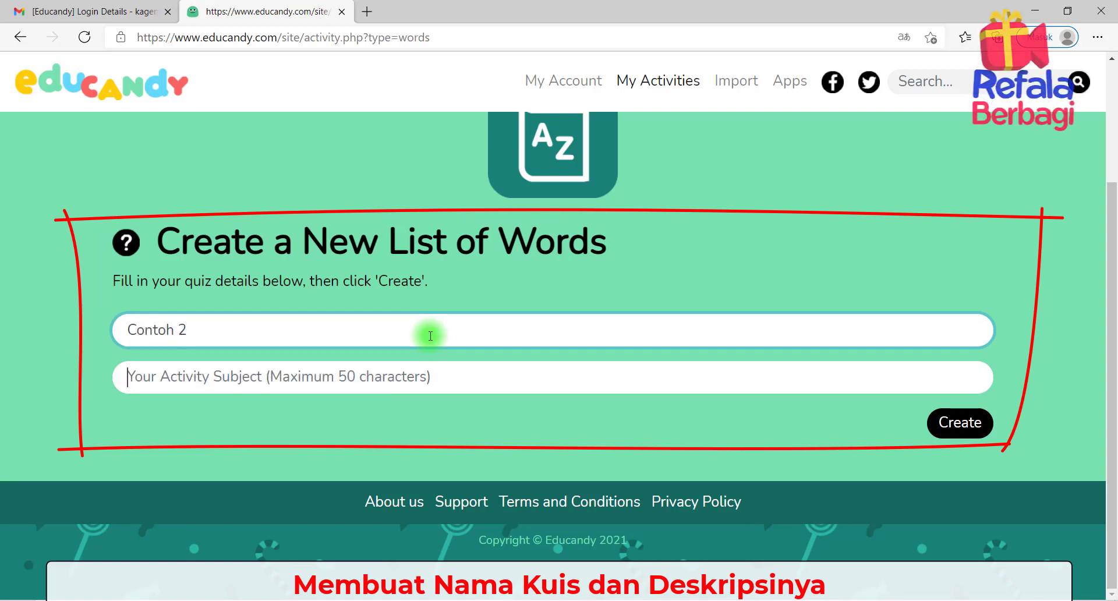
{"action": "type", "text": "Deskri"}
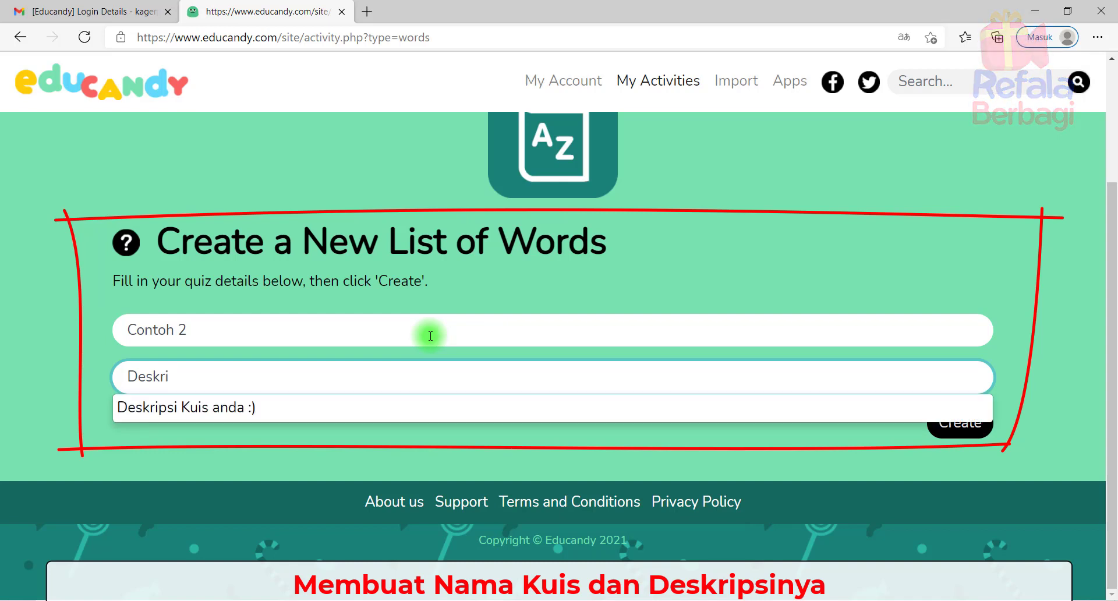
{"action": "key", "text": "Down"}
{"action": "key", "text": "Return"}
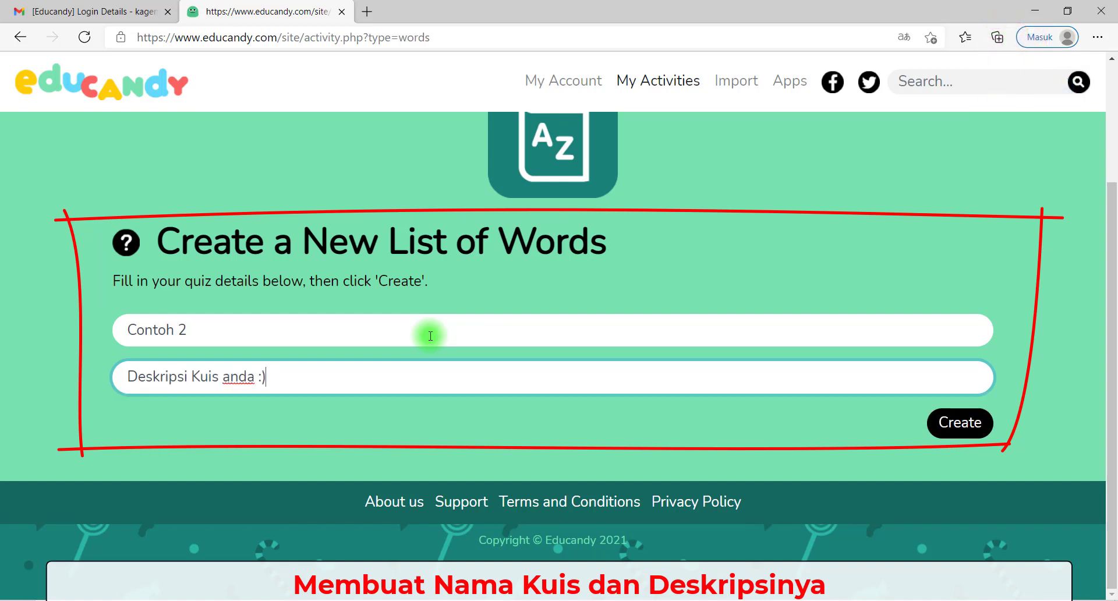
{"action": "left_click", "coordinate": [969, 436]}
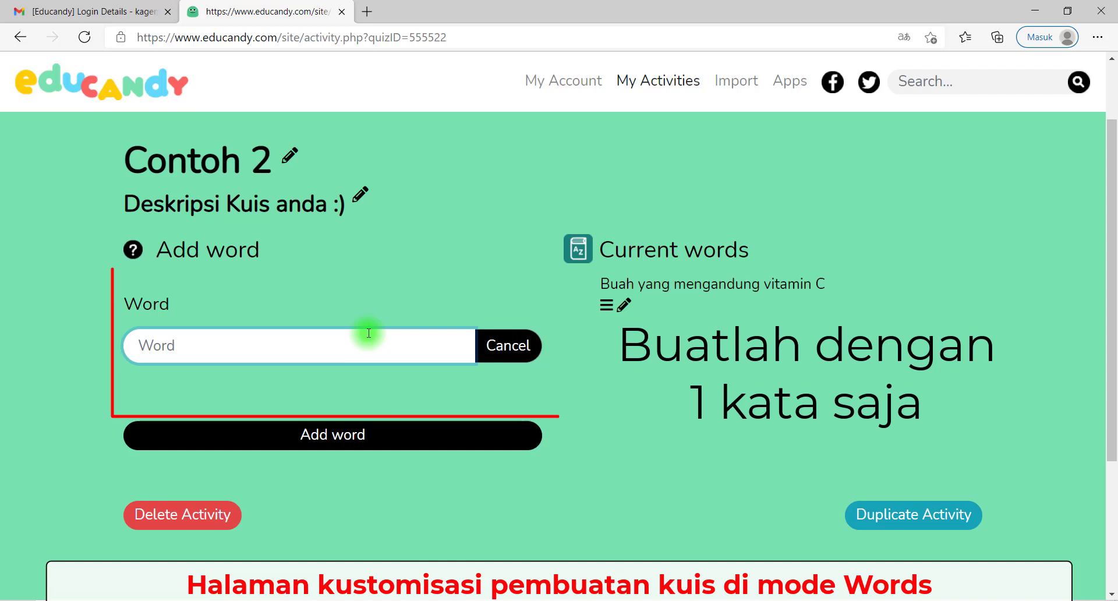
Step: Add the words "Durian" and "Semarang" to the Contoh 2 word list
{"action": "type", "text": "Durian"}
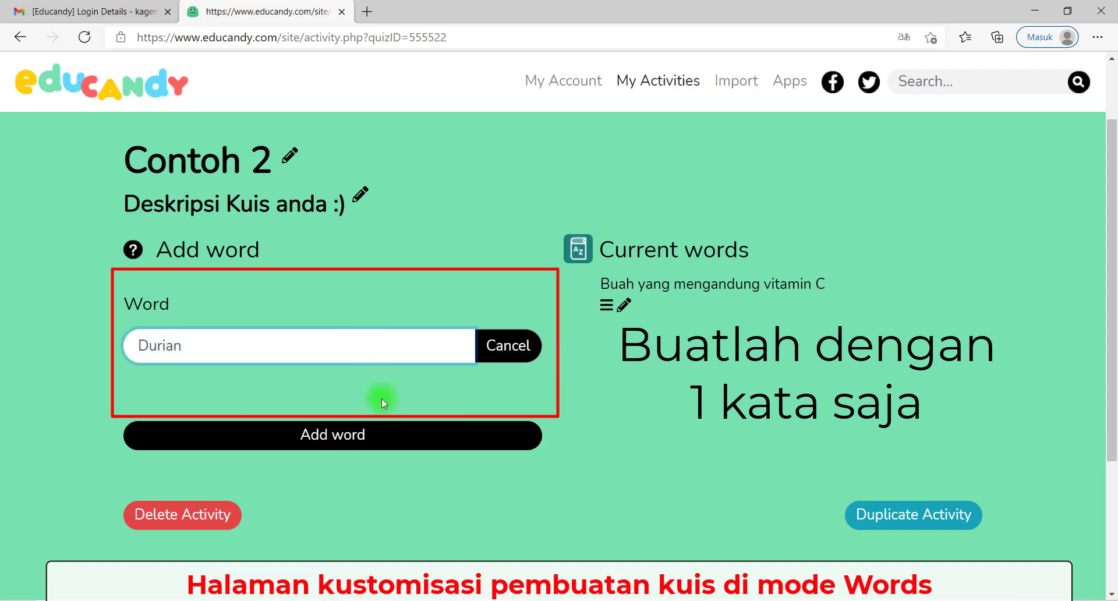
{"action": "left_click", "coordinate": [403, 428]}
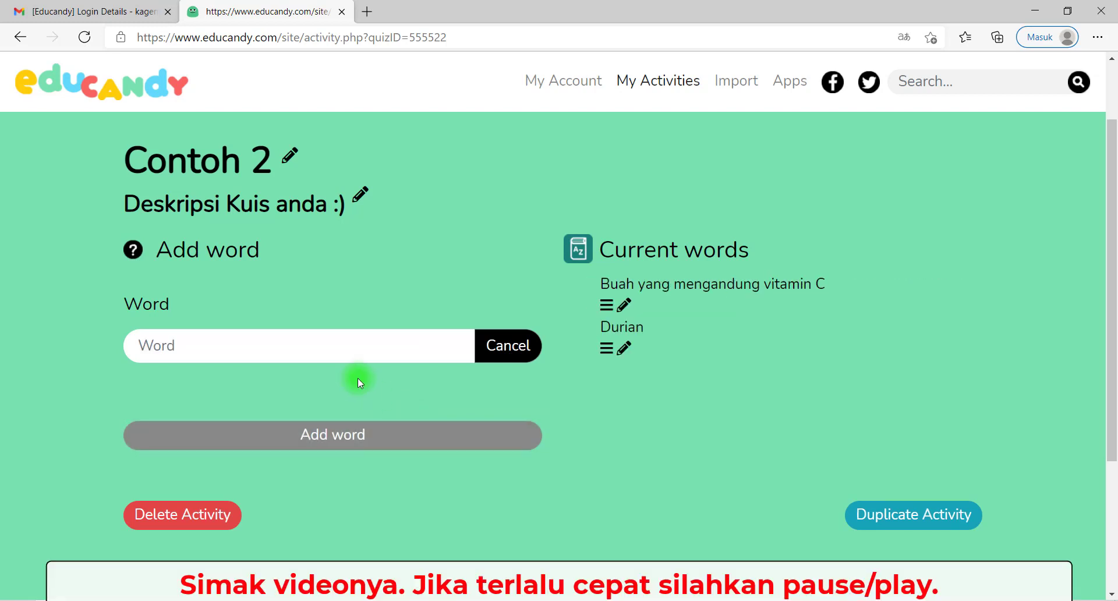
{"action": "left_click", "coordinate": [340, 350]}
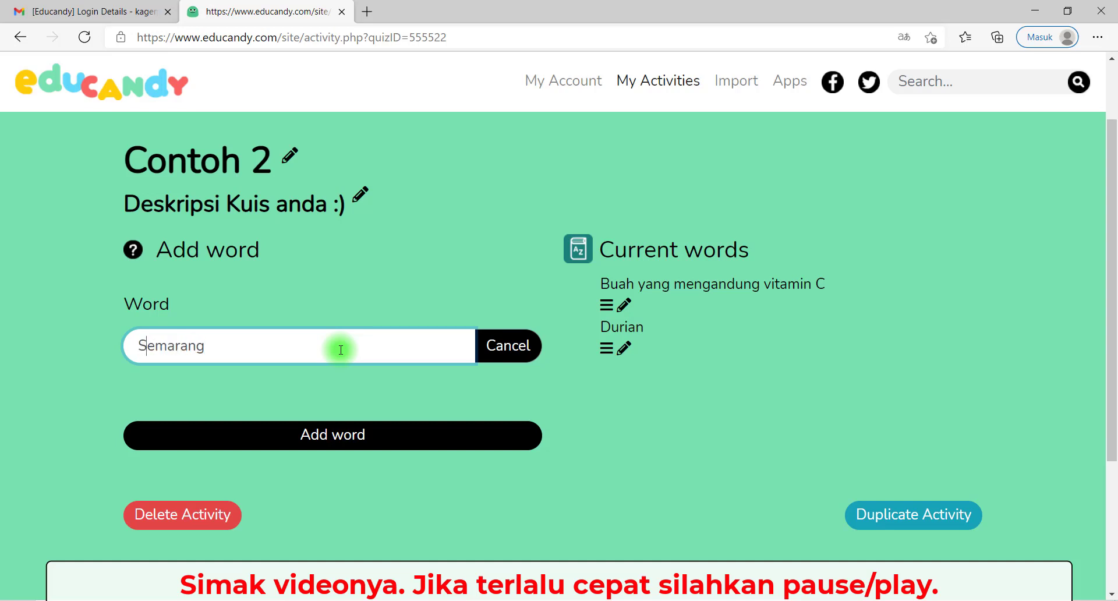
{"action": "left_click", "coordinate": [375, 426]}
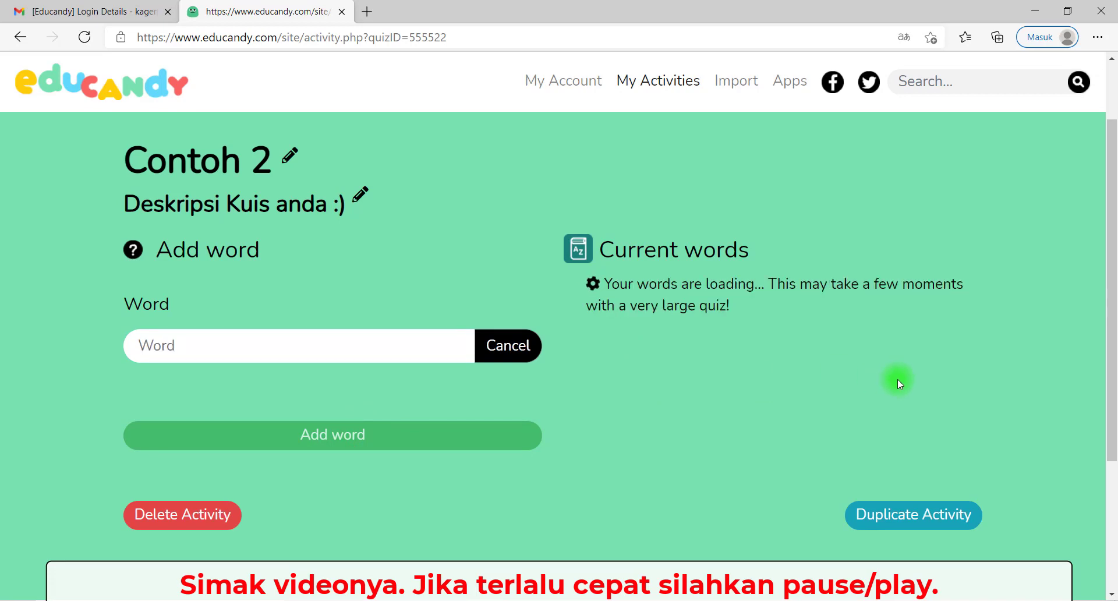
Step: Replace the word entry "Buah yang mengandung vitamin C" in the Contoh 2 word list with "Energi"
{"action": "scroll", "coordinate": [897, 379], "scroll_direction": "down", "scroll_amount": 3}
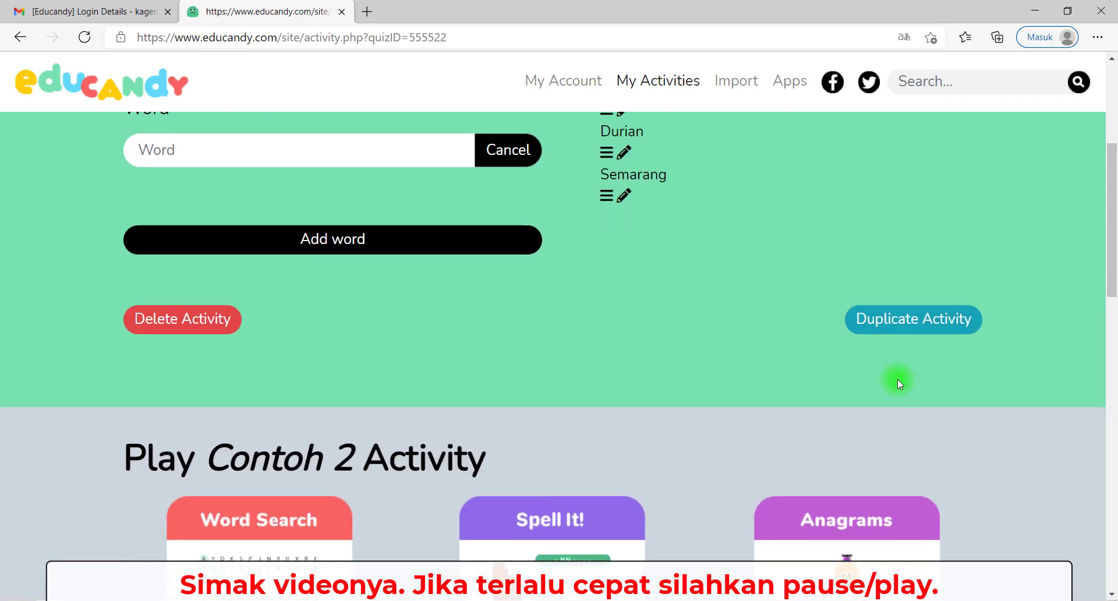
{"action": "scroll", "coordinate": [897, 380], "scroll_direction": "down", "scroll_amount": 5}
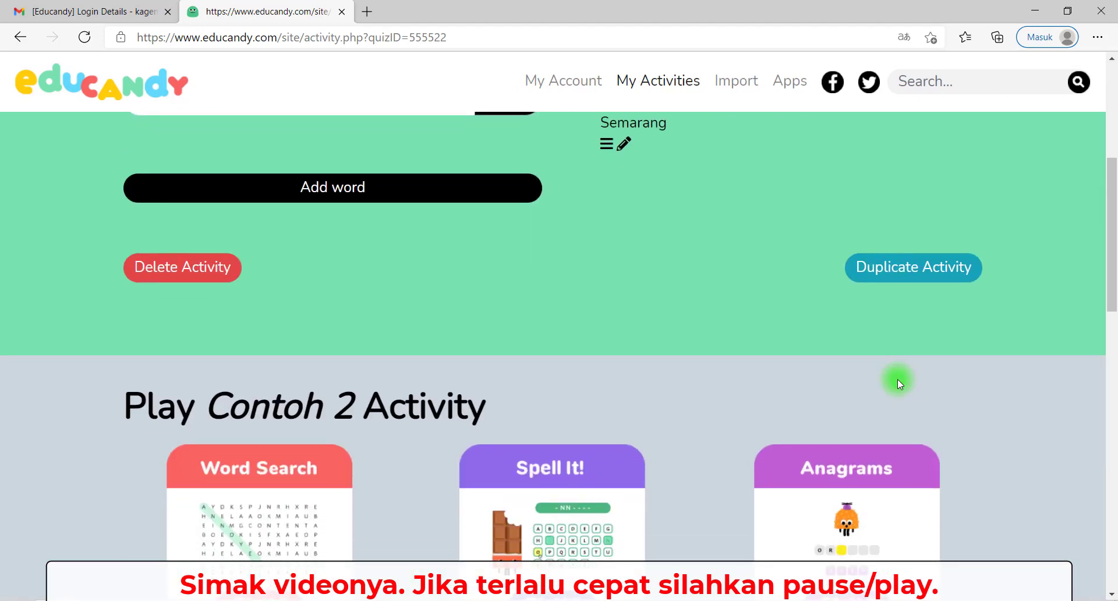
{"action": "scroll", "coordinate": [897, 379], "scroll_direction": "down", "scroll_amount": 6}
{"action": "scroll", "coordinate": [897, 379], "scroll_direction": "up", "scroll_amount": 10}
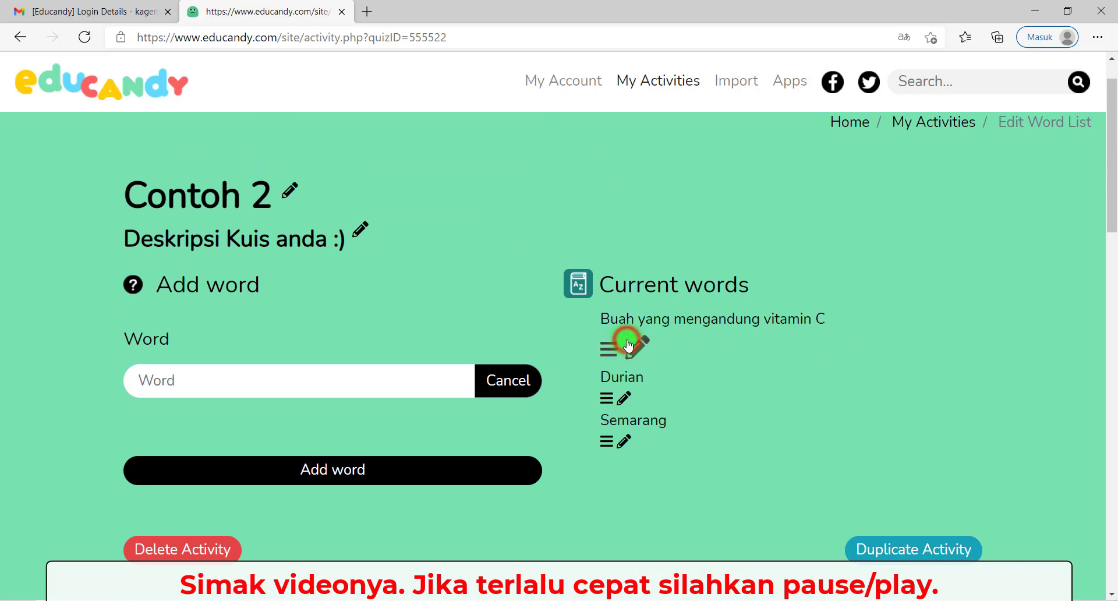
{"action": "left_click", "coordinate": [628, 345]}
{"action": "left_click", "coordinate": [632, 355]}
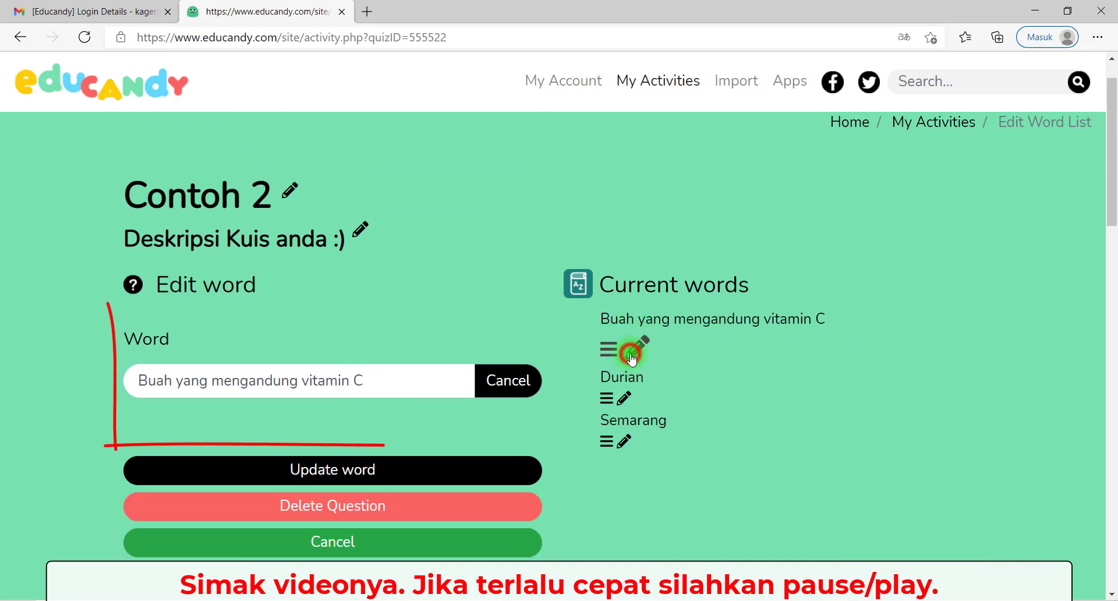
{"action": "double_click", "coordinate": [319, 385]}
{"action": "left_click", "coordinate": [319, 385]}
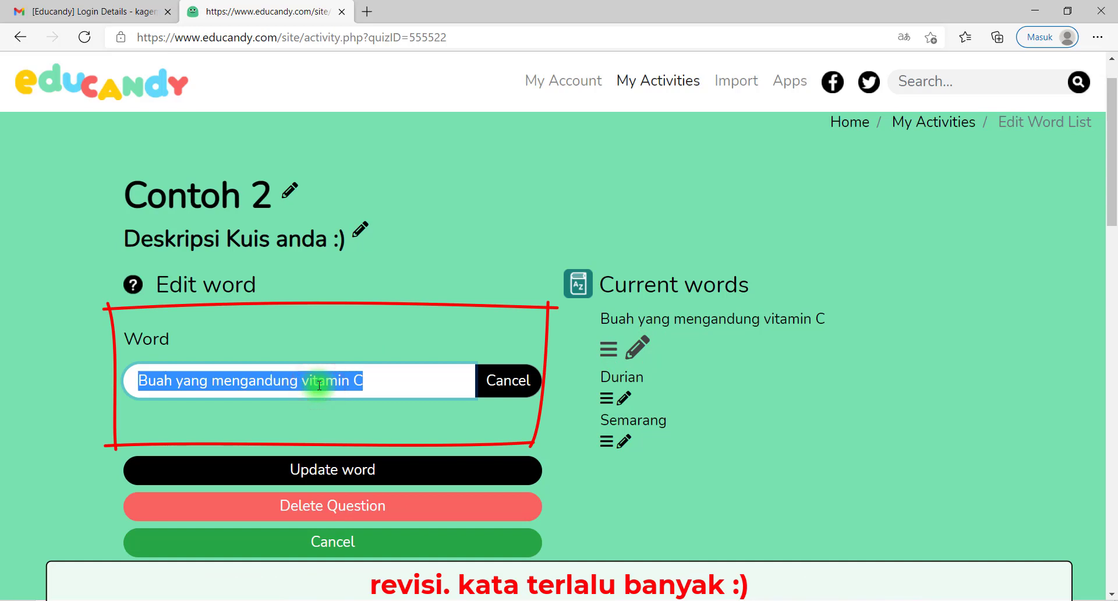
{"action": "type", "text": "Energi"}
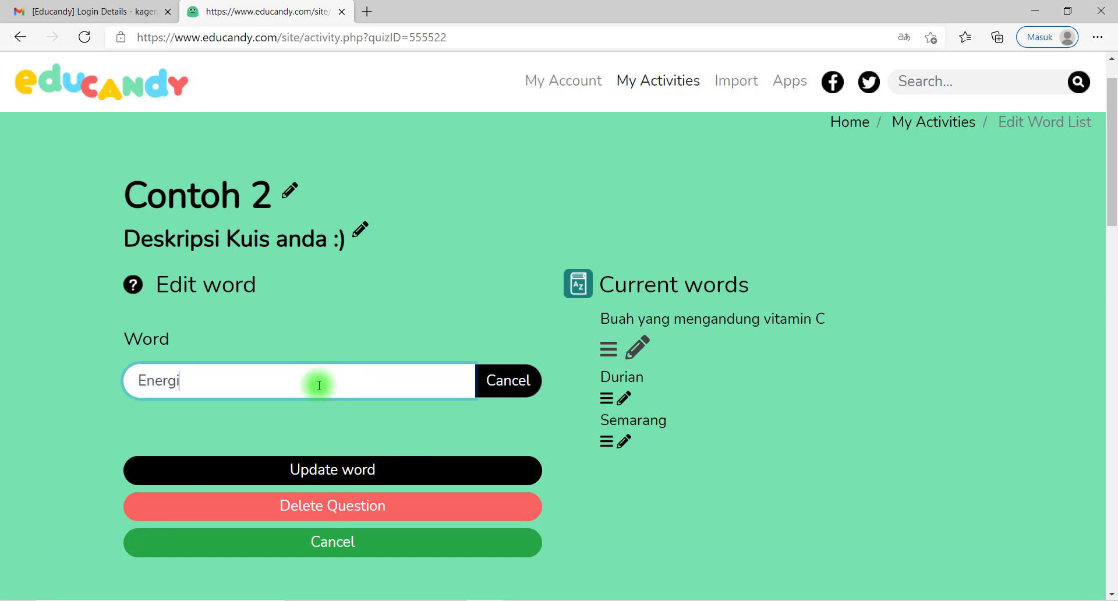
{"action": "left_click", "coordinate": [339, 478]}
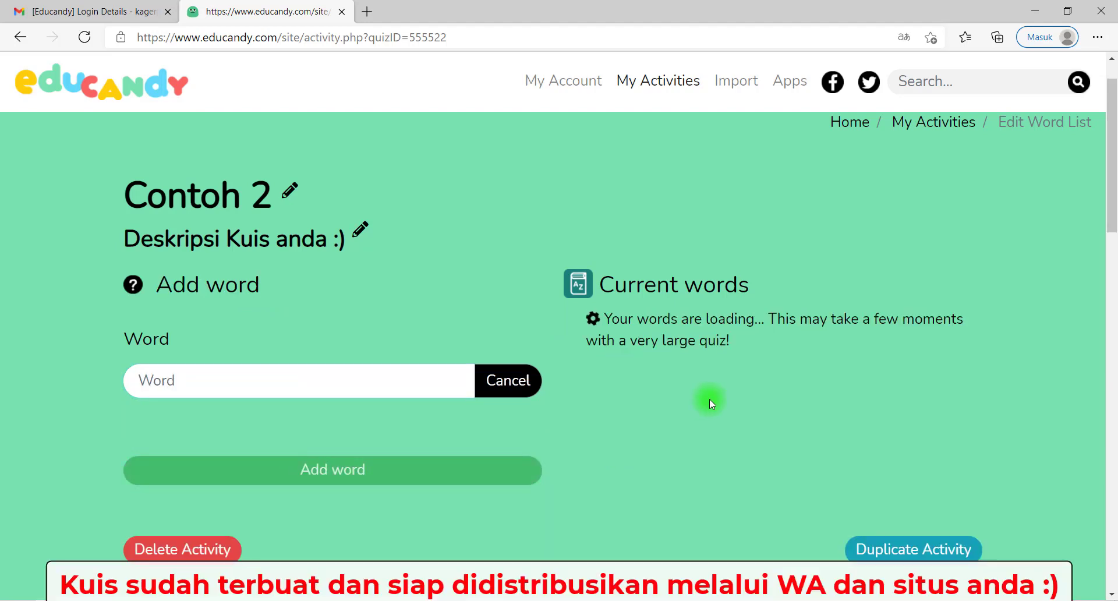
Step: Copy the Contoh 2 activity's share URL and open it in a new browser tab, dismissing the translation offer
{"action": "scroll", "coordinate": [709, 400], "scroll_direction": "down", "scroll_amount": 10}
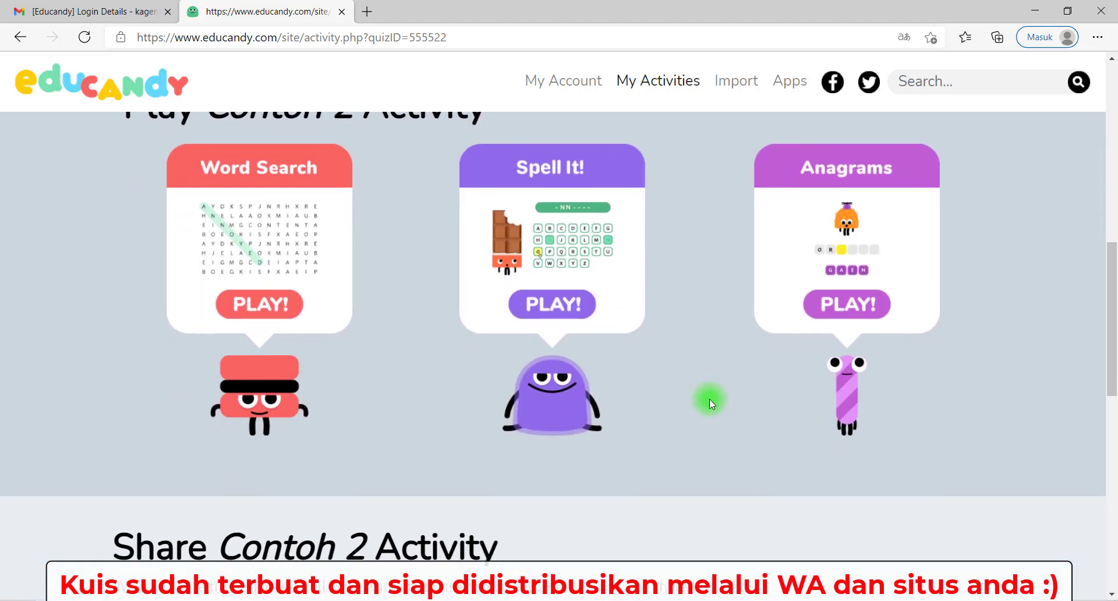
{"action": "scroll", "coordinate": [709, 399], "scroll_direction": "up", "scroll_amount": 7}
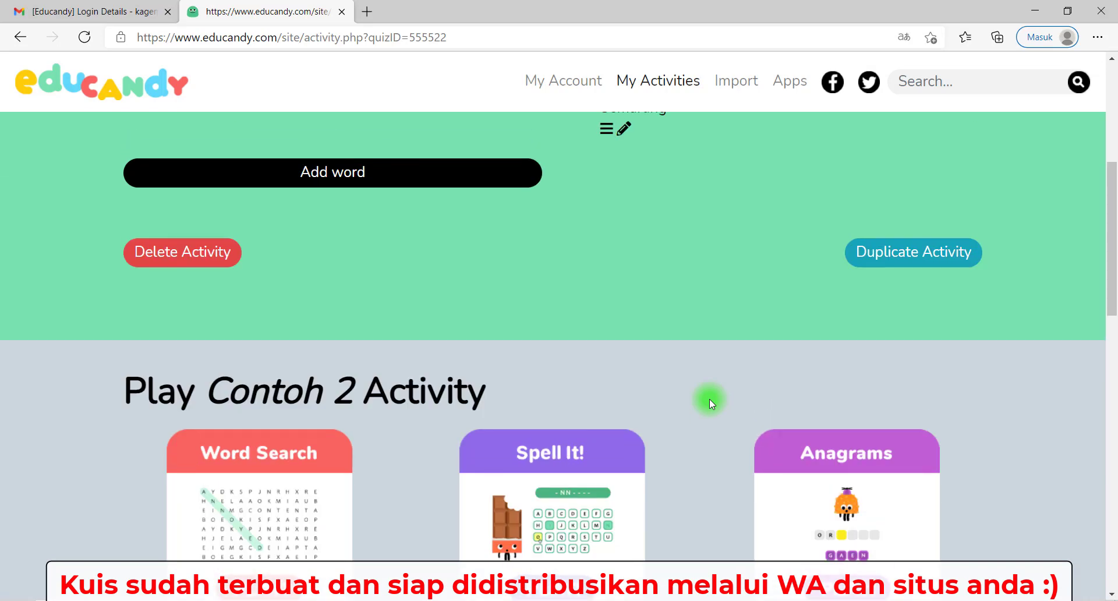
{"action": "scroll", "coordinate": [709, 400], "scroll_direction": "down", "scroll_amount": 4}
{"action": "scroll", "coordinate": [709, 399], "scroll_direction": "up", "scroll_amount": 6}
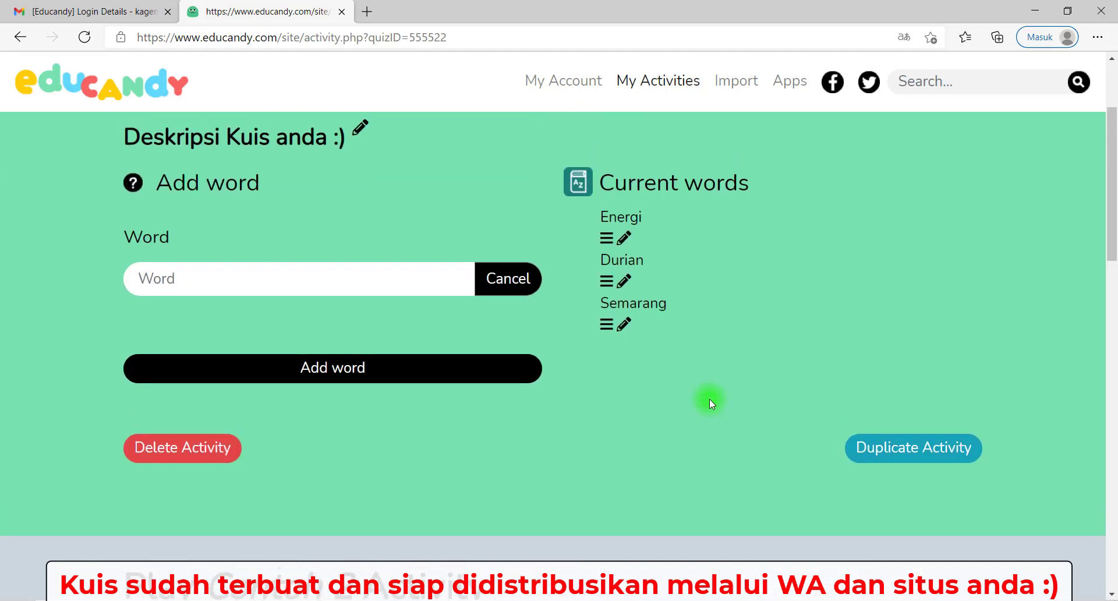
{"action": "scroll", "coordinate": [709, 399], "scroll_direction": "down", "scroll_amount": 9}
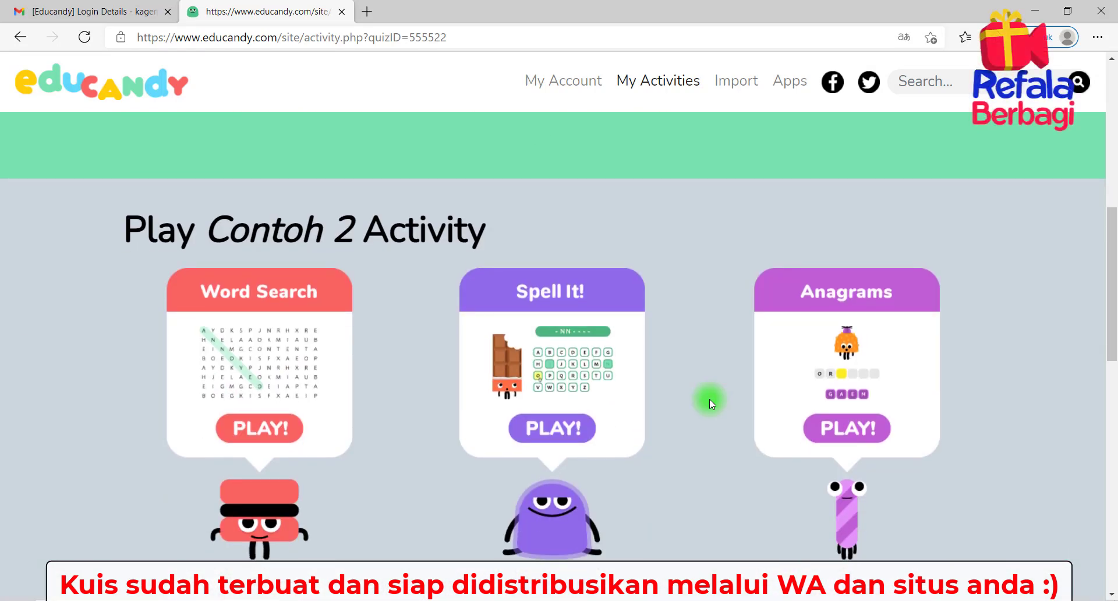
{"action": "scroll", "coordinate": [709, 399], "scroll_direction": "down", "scroll_amount": 5}
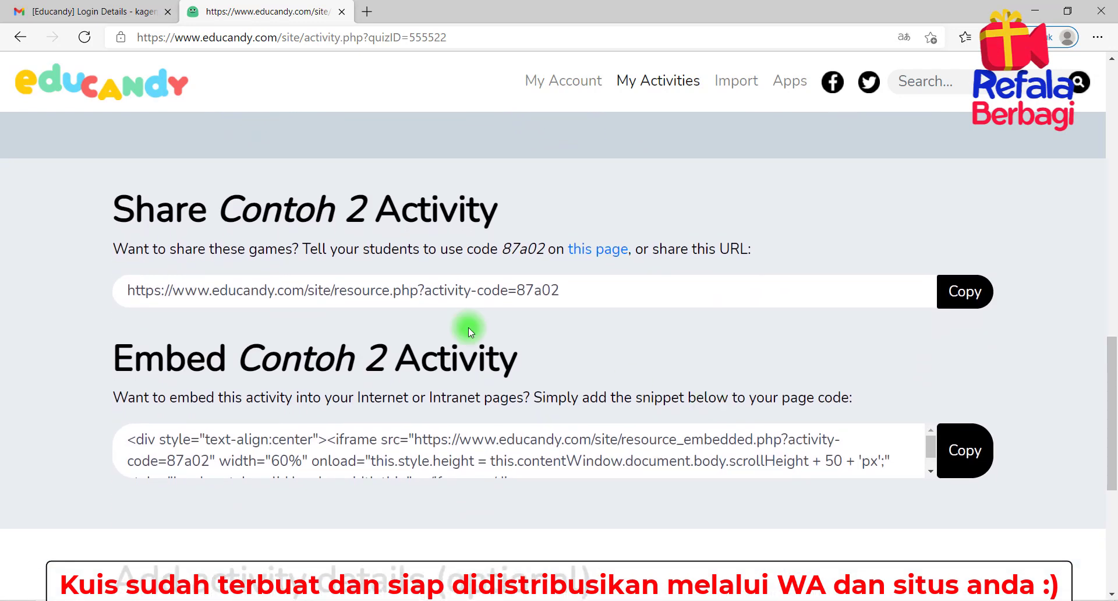
{"action": "left_click", "coordinate": [951, 291]}
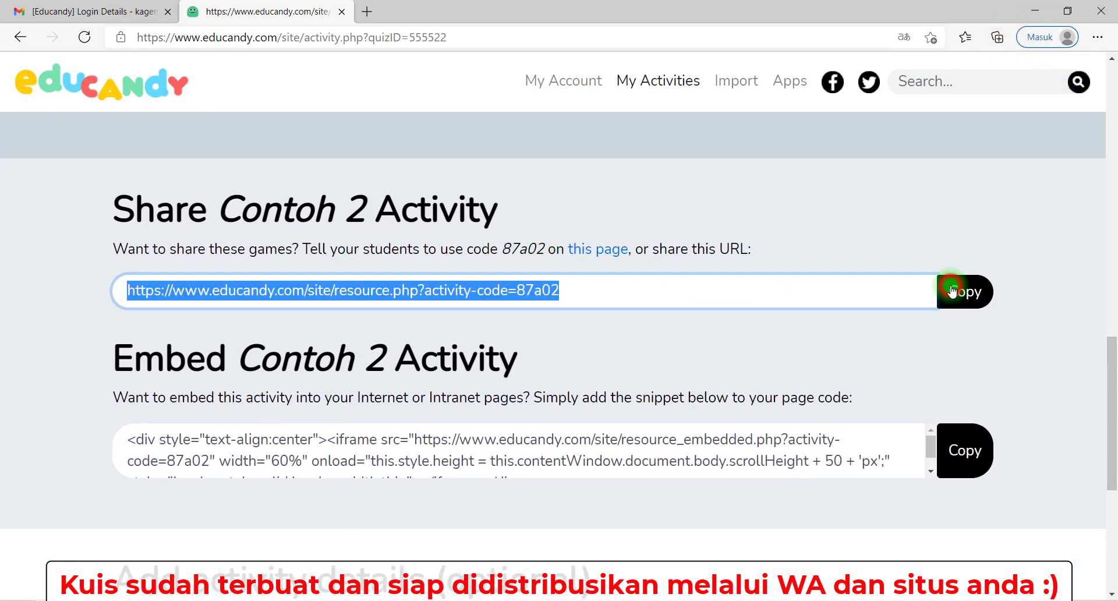
{"action": "left_click", "coordinate": [376, 17]}
{"action": "key", "text": "ctrl+v"}
{"action": "key", "text": "Return"}
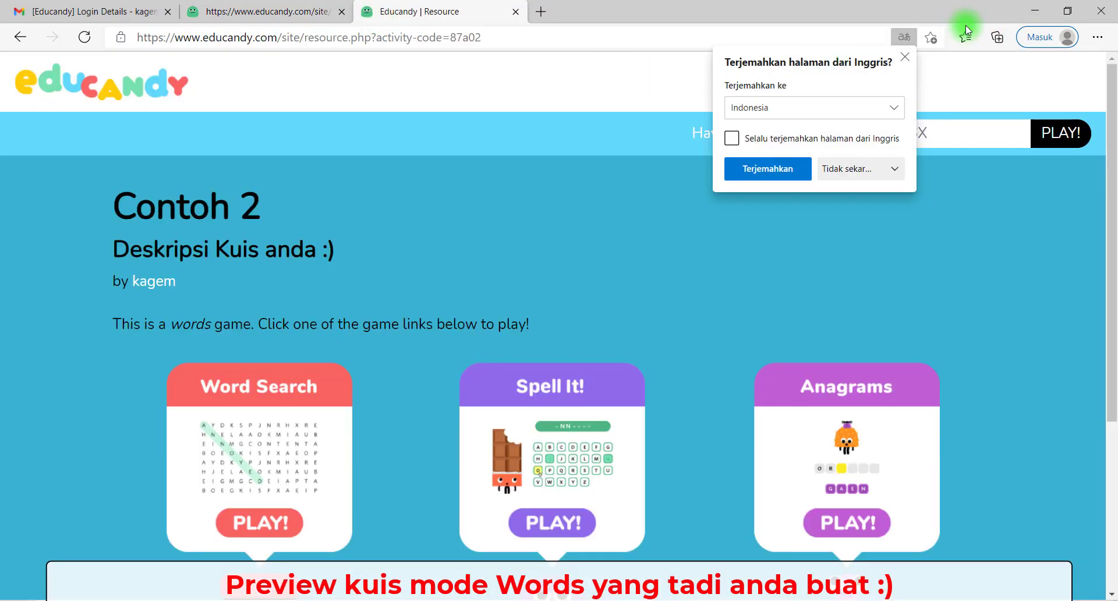
{"action": "left_click", "coordinate": [907, 56]}
Step: Preview the Word Search game of Contoh 2 and return to the shared activity page
{"action": "scroll", "coordinate": [676, 264], "scroll_direction": "down", "scroll_amount": 3}
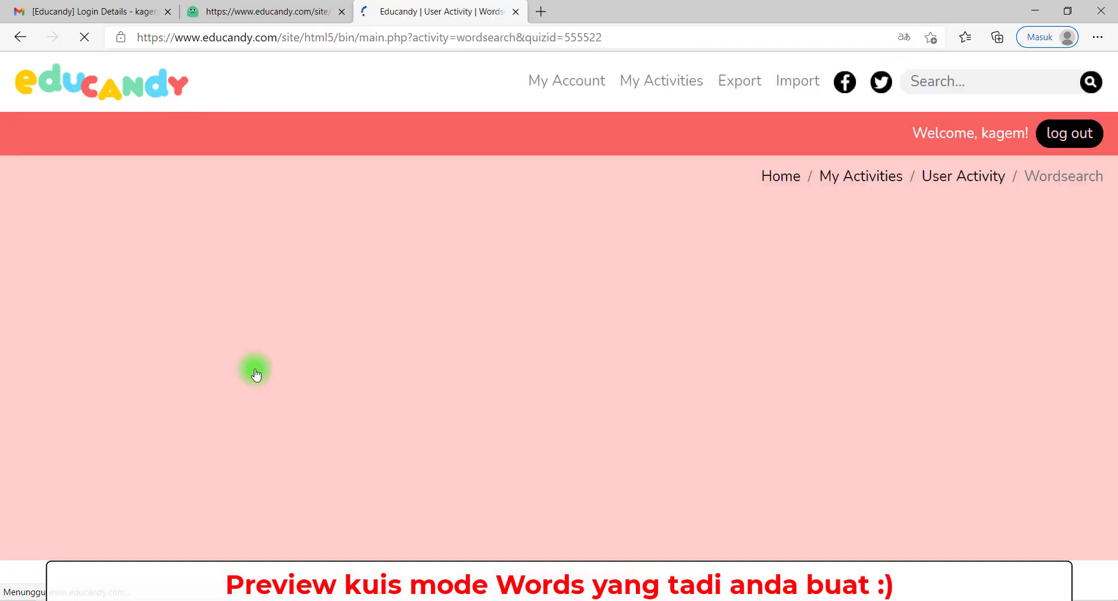
{"action": "left_click", "coordinate": [565, 423]}
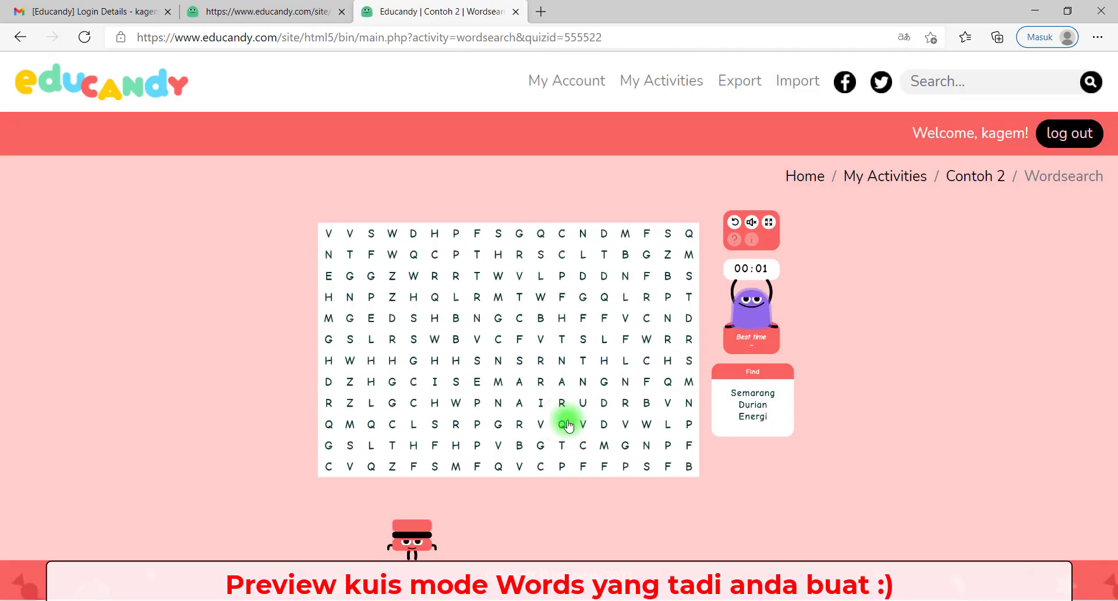
{"action": "key", "text": "alt+Left"}
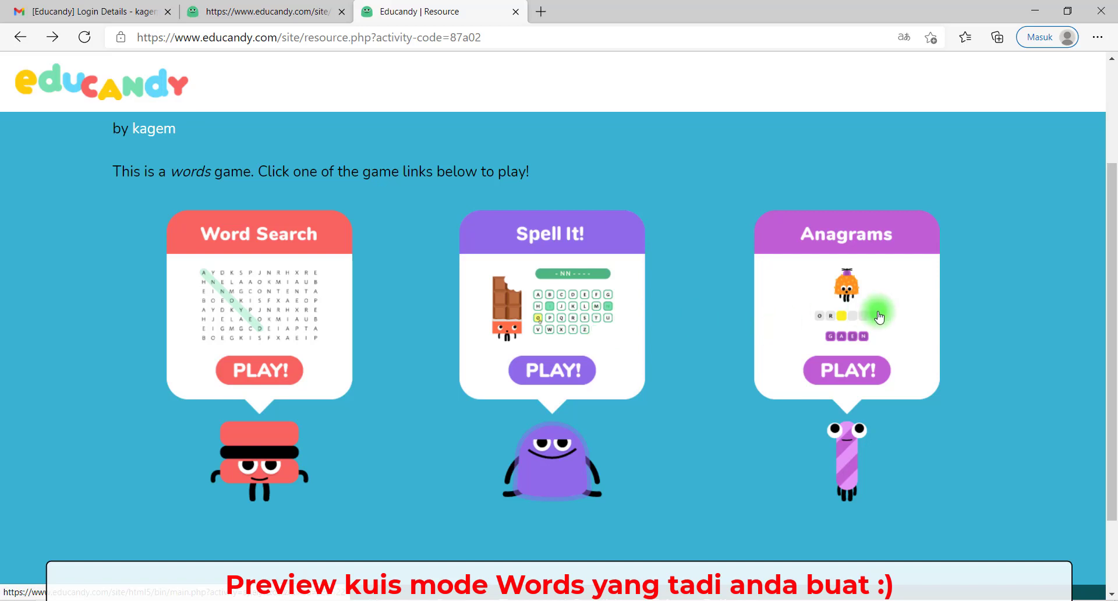
Step: Start the Anagrams game of Contoh 2 and solve the first anagram as "SEMARANG"
{"action": "left_click", "coordinate": [848, 372]}
{"action": "left_click", "coordinate": [558, 430]}
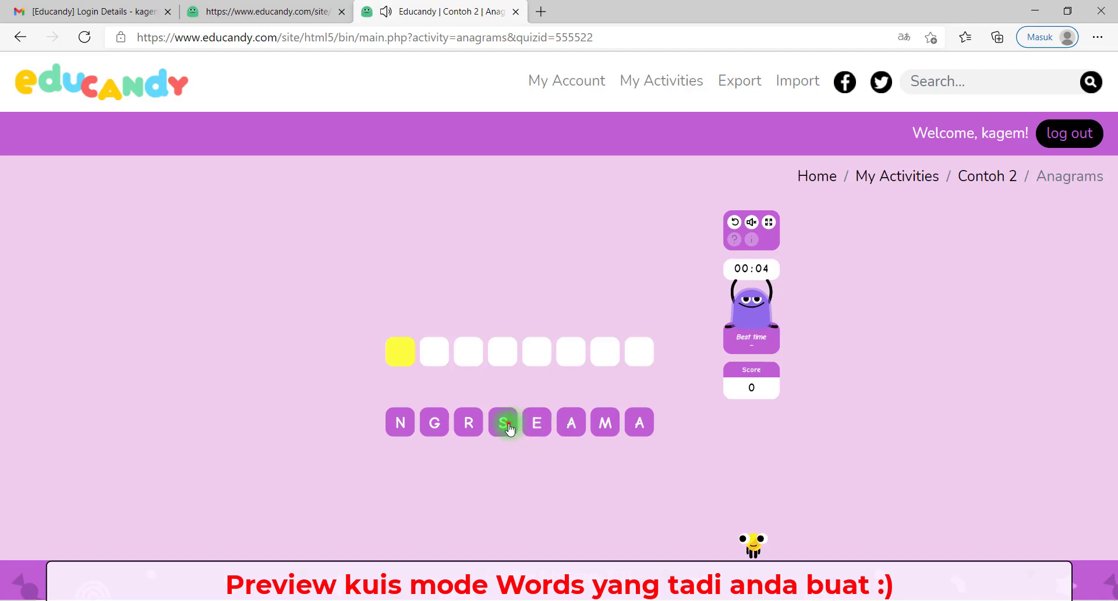
{"action": "left_click", "coordinate": [508, 429]}
{"action": "left_click", "coordinate": [536, 427]}
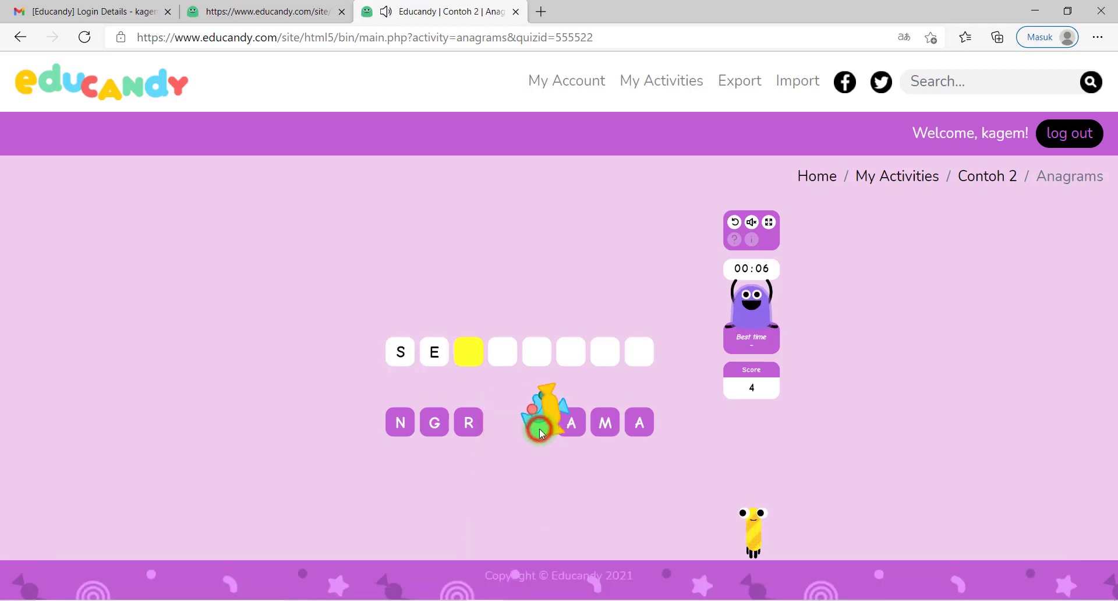
{"action": "left_click", "coordinate": [610, 424]}
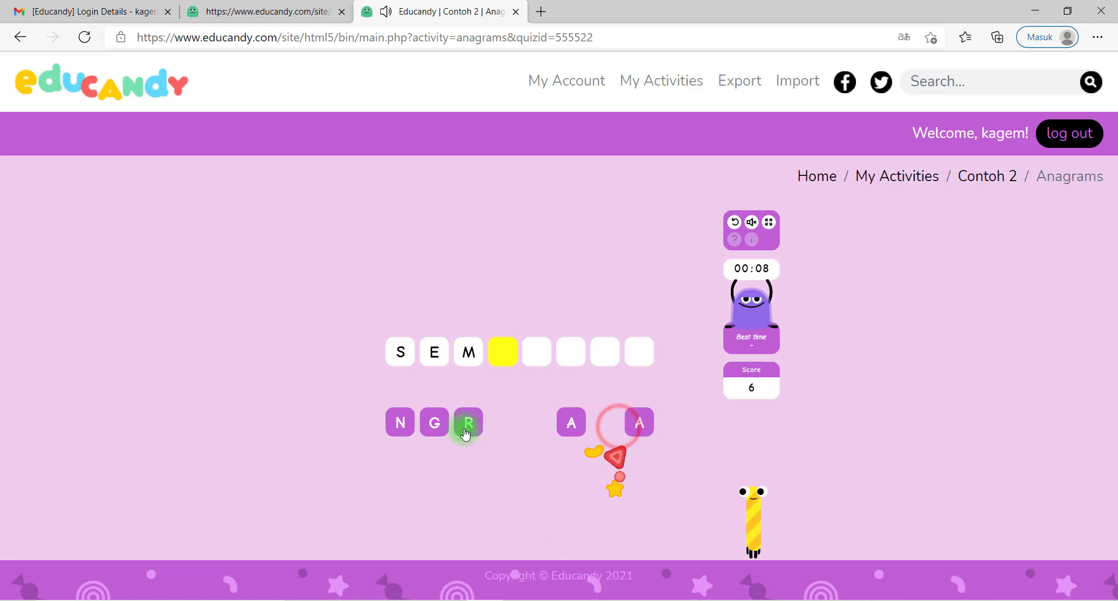
{"action": "left_click", "coordinate": [571, 422]}
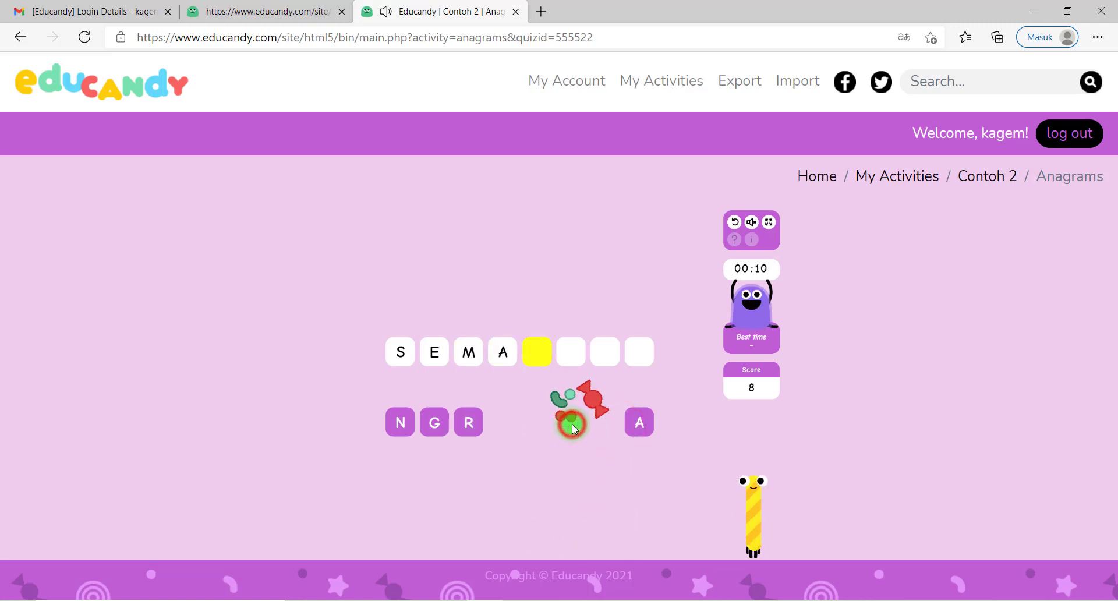
{"action": "left_click", "coordinate": [471, 434]}
{"action": "left_click", "coordinate": [643, 425]}
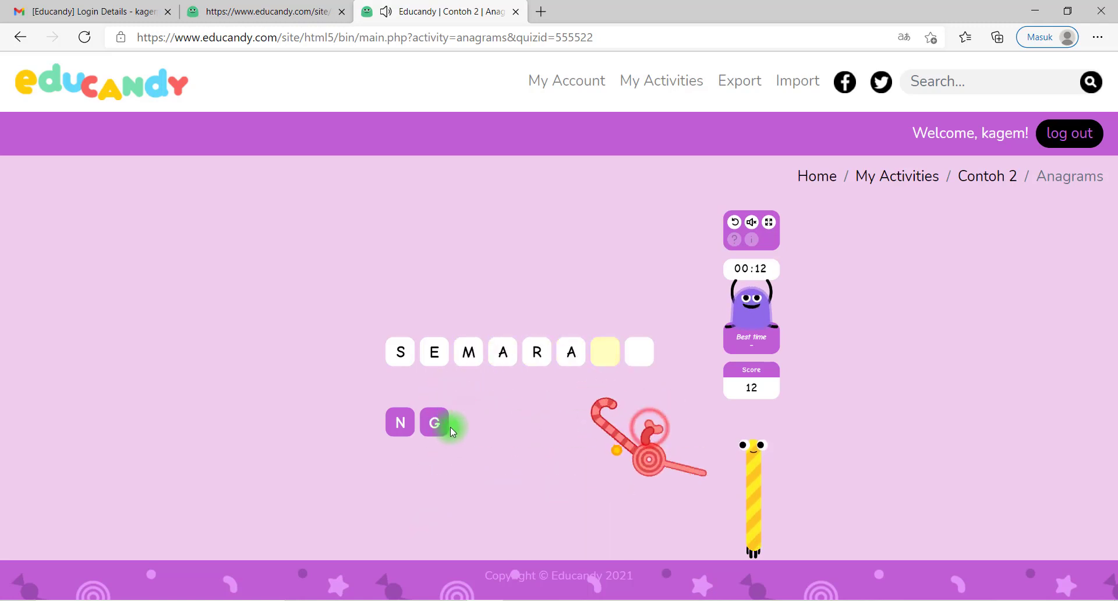
{"action": "left_click", "coordinate": [404, 422]}
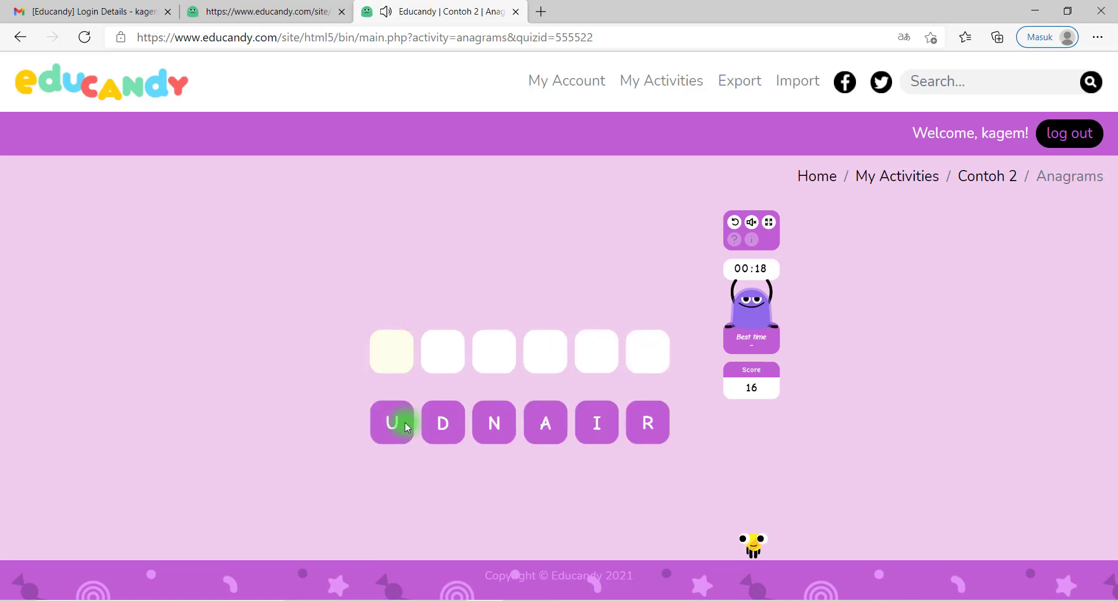
Step: Solve the remaining two anagrams as "DURIAN" and "ENERGI"
{"action": "type", "text": "duria"}
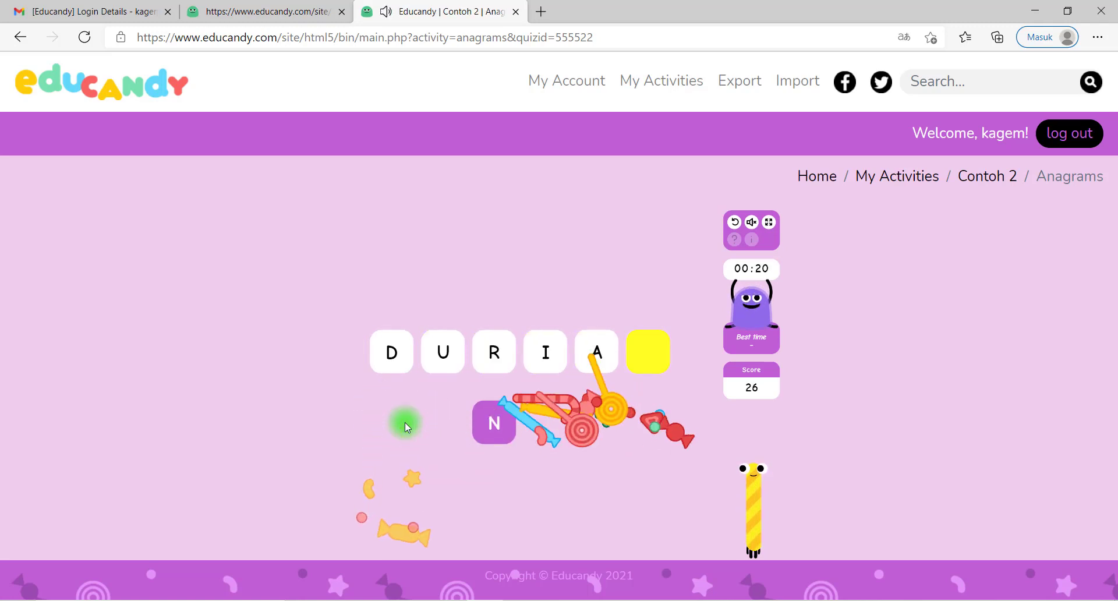
{"action": "type", "text": "n"}
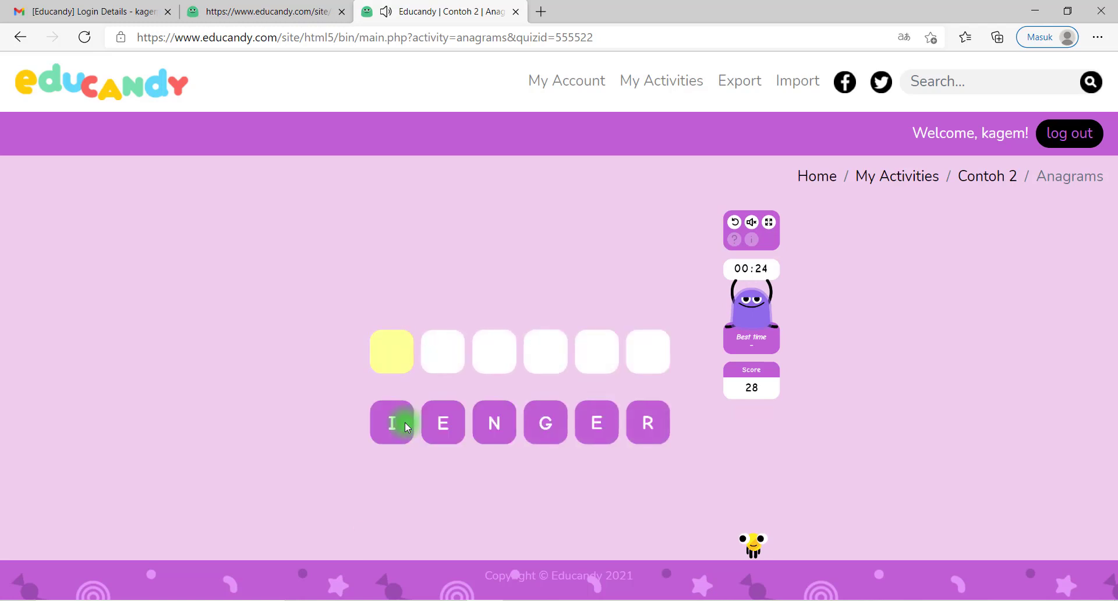
{"action": "type", "text": "energi"}
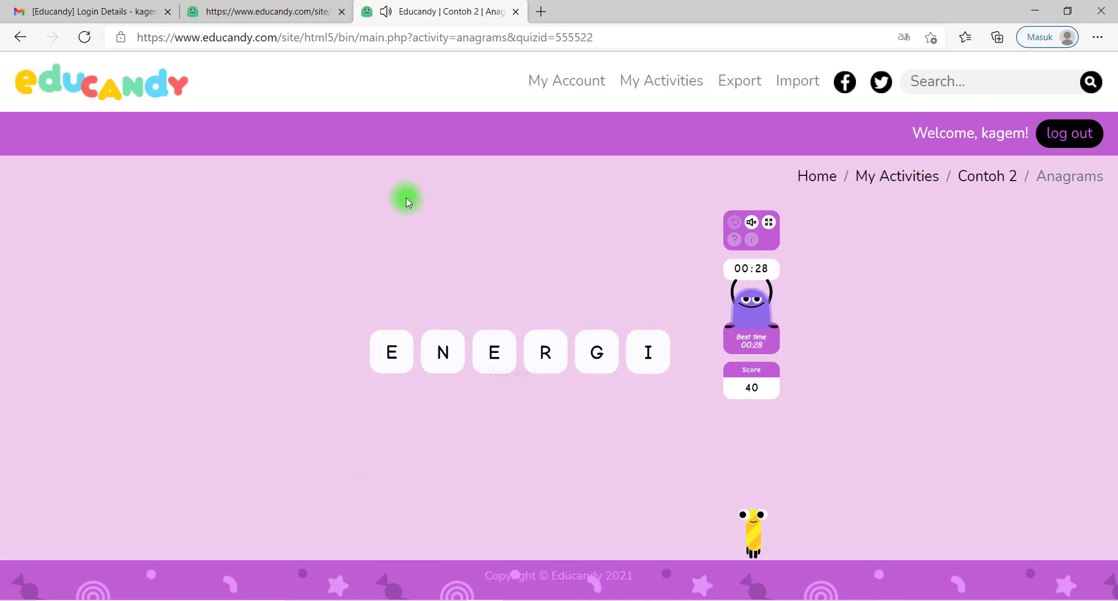
Step: Close the game's browser tab and look over the Contoh 2 word list and its available games
{"action": "left_click", "coordinate": [516, 9]}
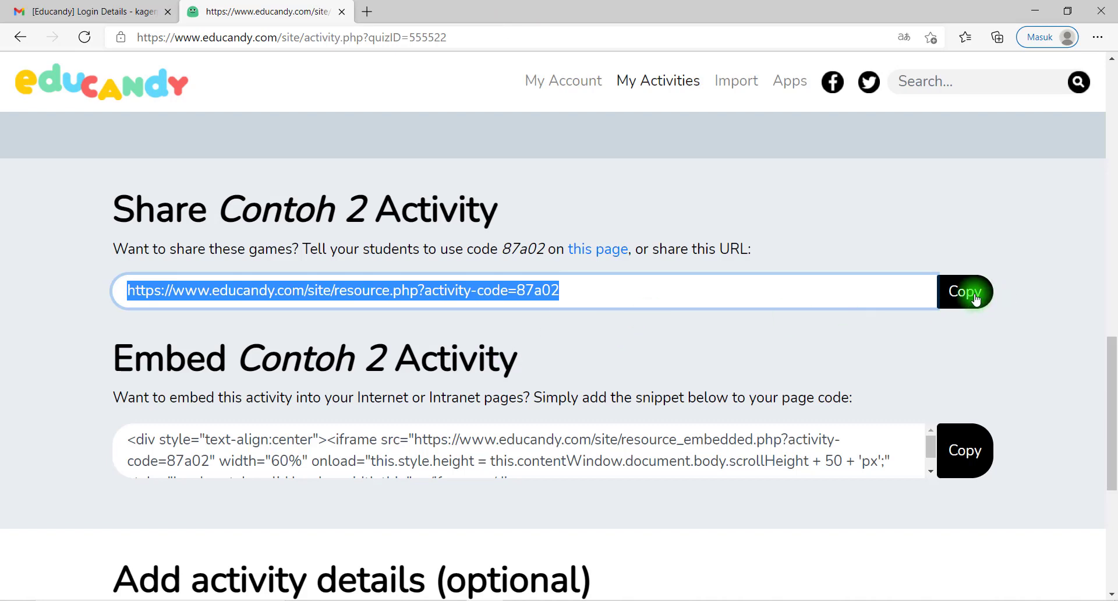
{"action": "scroll", "coordinate": [789, 372], "scroll_direction": "up", "scroll_amount": 15}
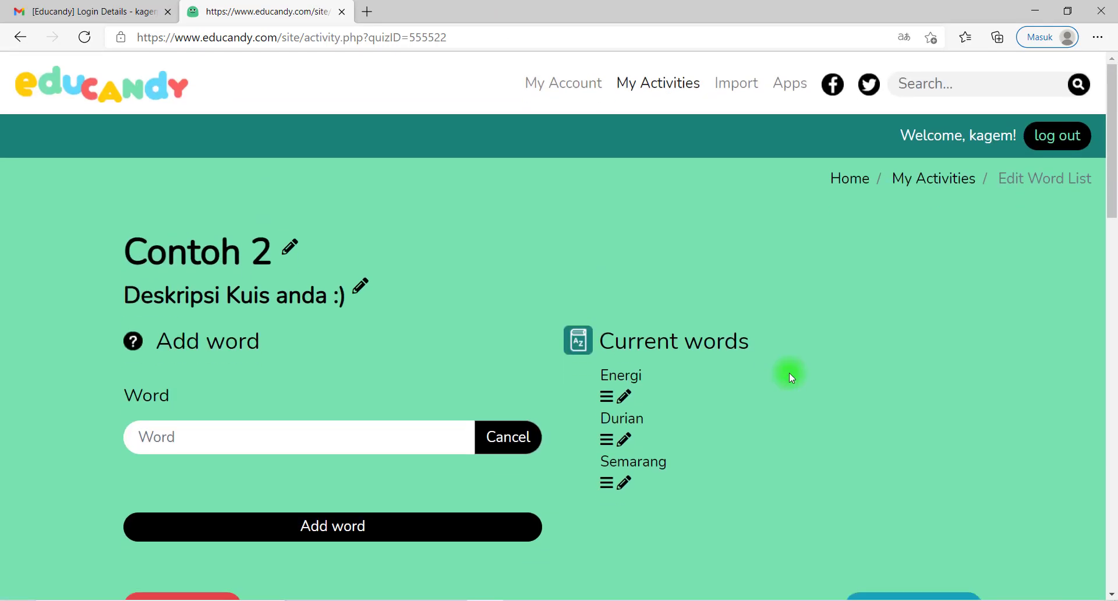
{"action": "scroll", "coordinate": [789, 373], "scroll_direction": "down", "scroll_amount": 7}
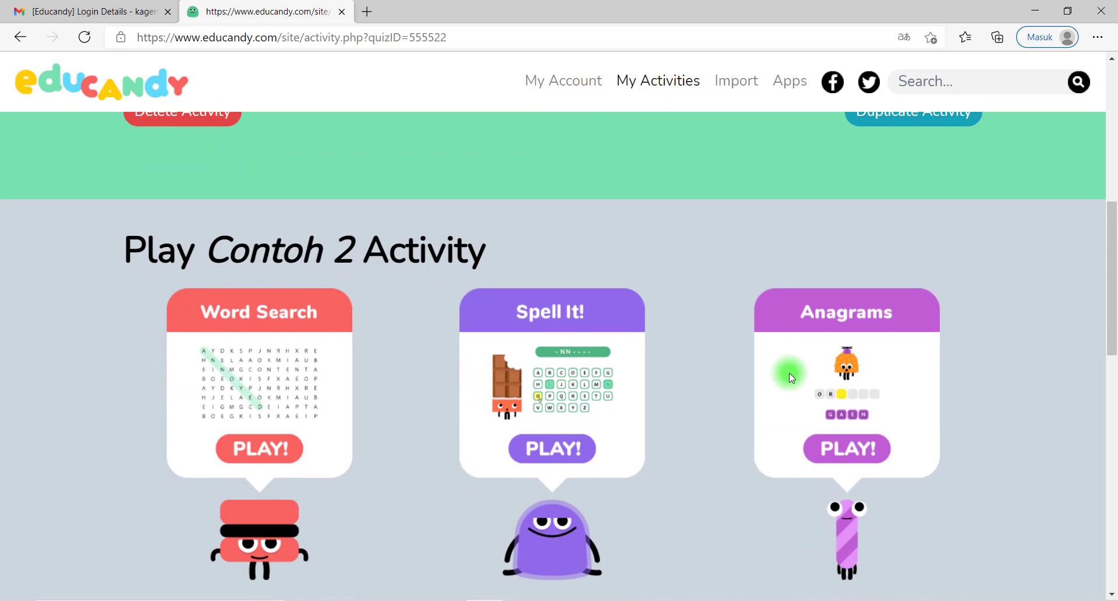